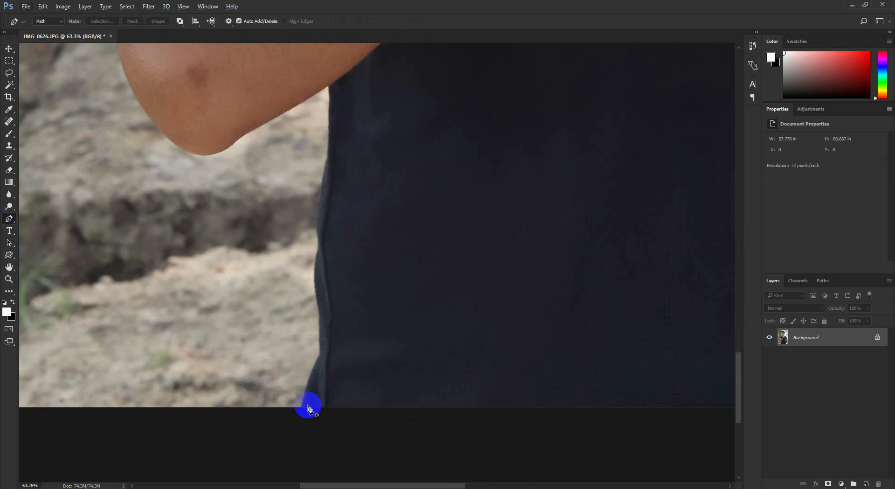
- Close the pen path around the man, convert it to a selection and add a layer mask from it
{"action": "left_click", "coordinate": [302, 410]}
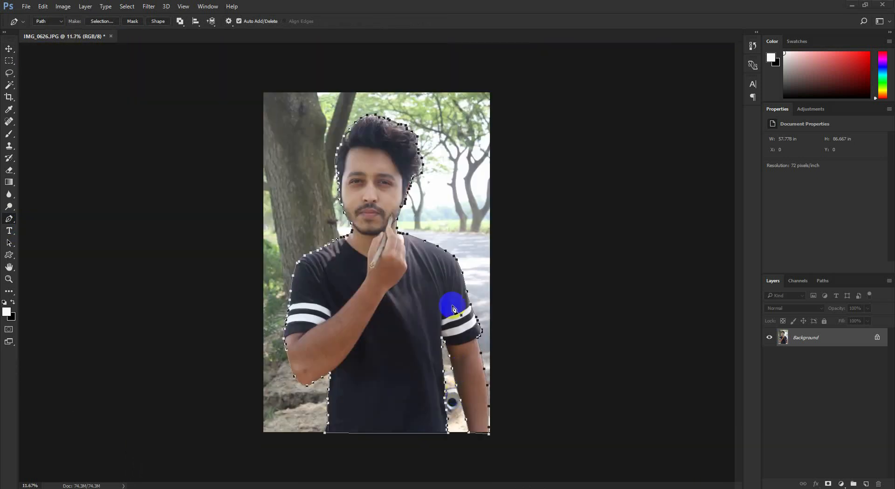
{"action": "right_click", "coordinate": [459, 234]}
{"action": "left_click", "coordinate": [475, 261]}
{"action": "left_click", "coordinate": [498, 145]}
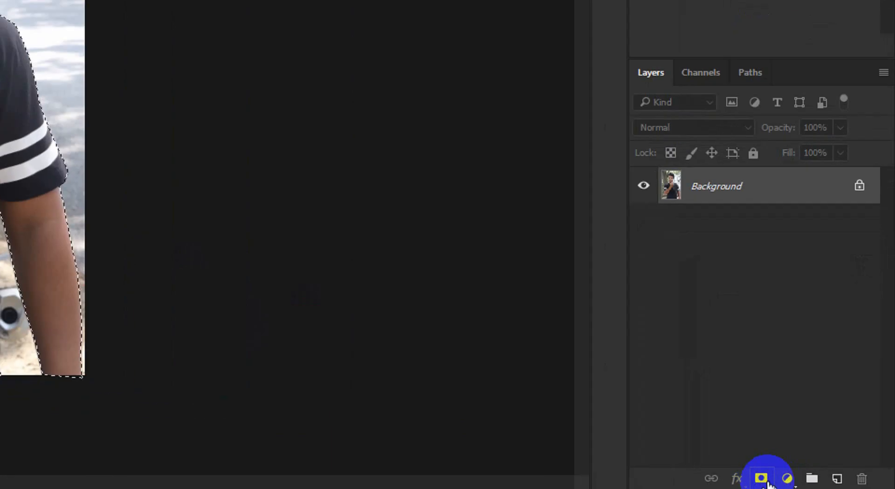
{"action": "left_click", "coordinate": [762, 478]}
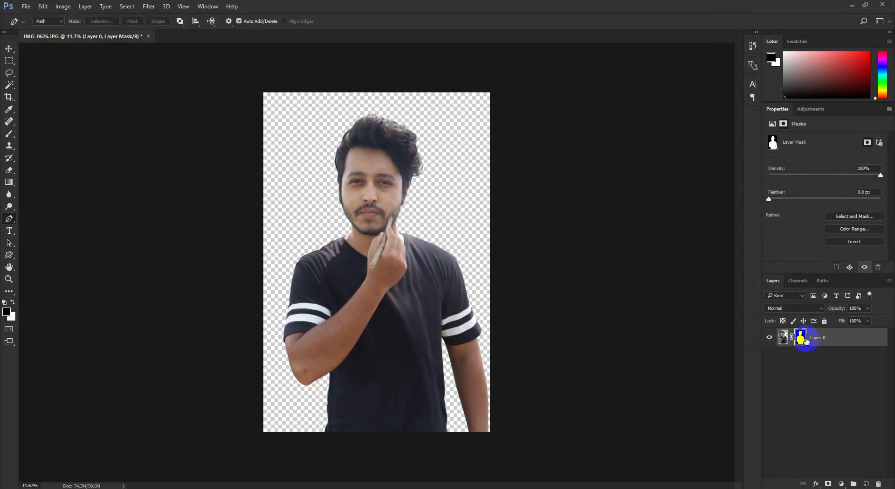
- Open the layer mask in Select and Mask and preview it with the On Black view at 100% opacity
{"action": "left_click", "coordinate": [716, 252]}
{"action": "right_click", "coordinate": [717, 261]}
{"action": "left_click", "coordinate": [734, 376]}
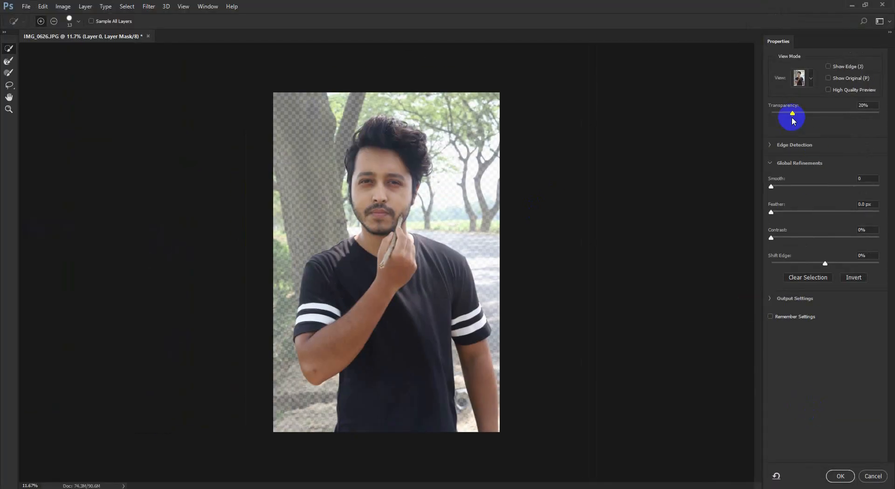
{"action": "left_click_drag", "start_coordinate": [803, 115], "coordinate": [891, 132]}
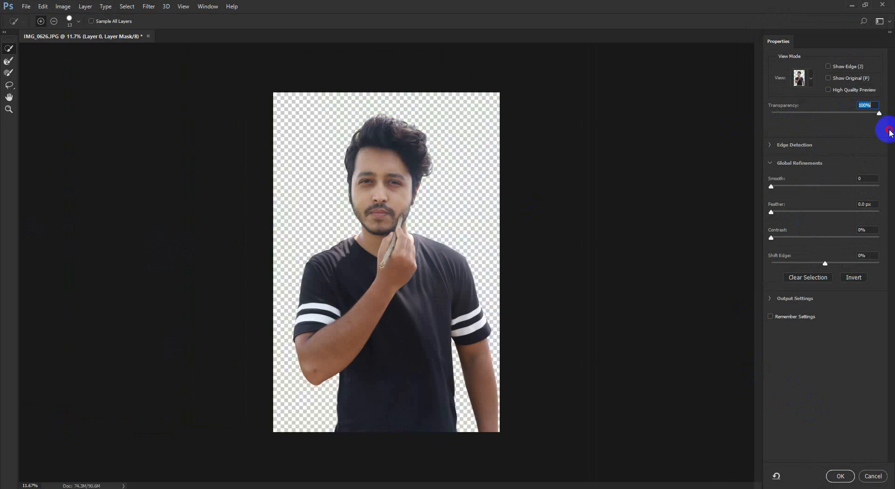
{"action": "left_click", "coordinate": [811, 79]}
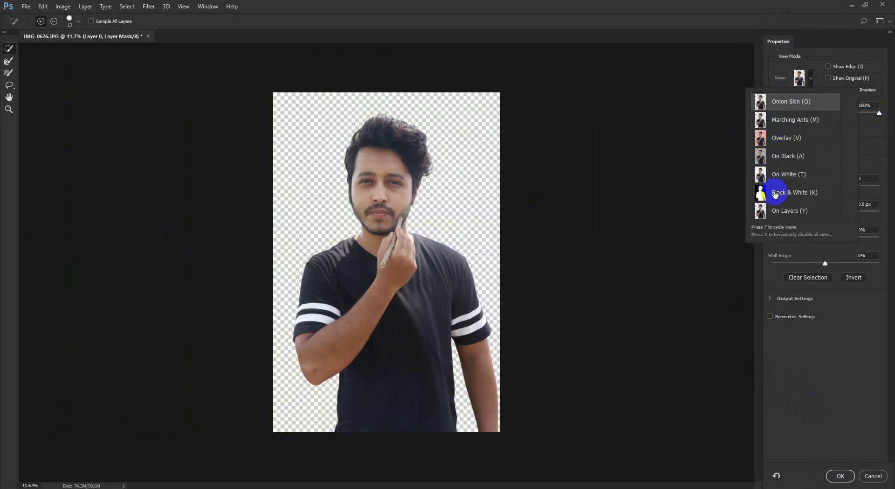
{"action": "left_click", "coordinate": [775, 156]}
{"action": "left_click", "coordinate": [842, 114]}
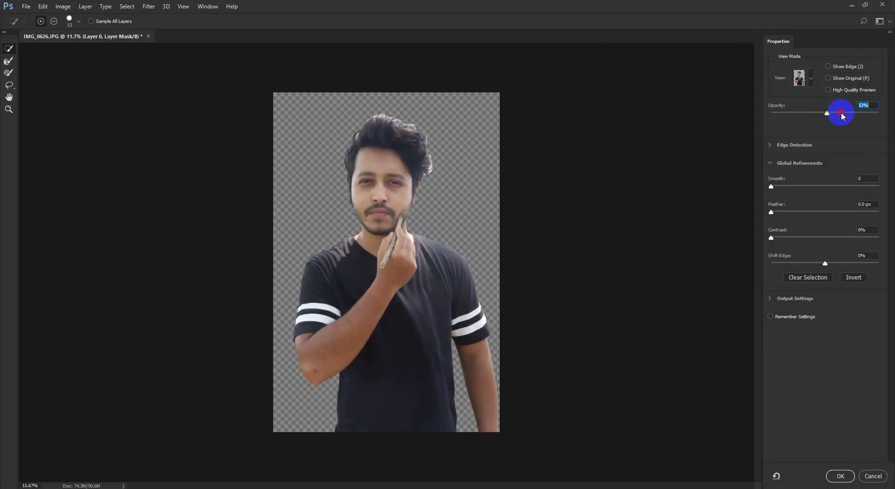
{"action": "left_click_drag", "start_coordinate": [842, 114], "coordinate": [881, 113]}
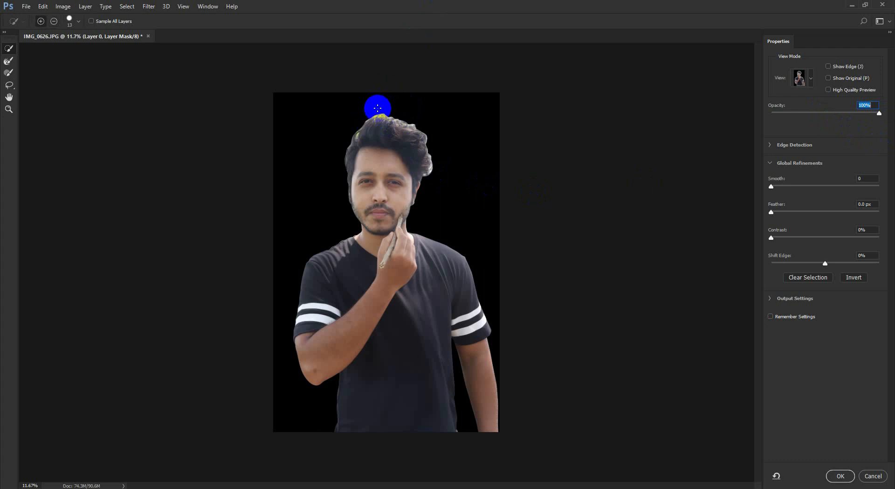
- Choose the Refine Edge Brush and set its size to 98 px
{"action": "scroll", "coordinate": [408, 248], "scroll_direction": "up", "scroll_amount": 4}
{"action": "left_click_drag", "start_coordinate": [422, 166], "coordinate": [398, 485]}
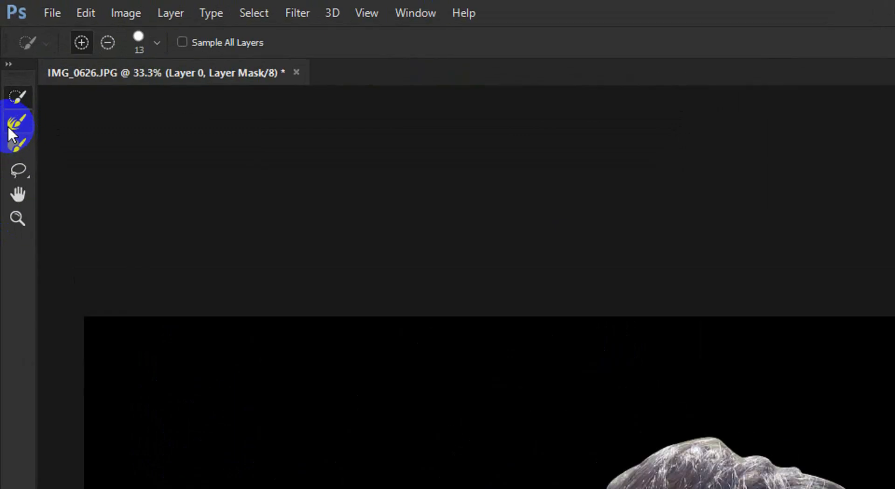
{"action": "left_click", "coordinate": [8, 64]}
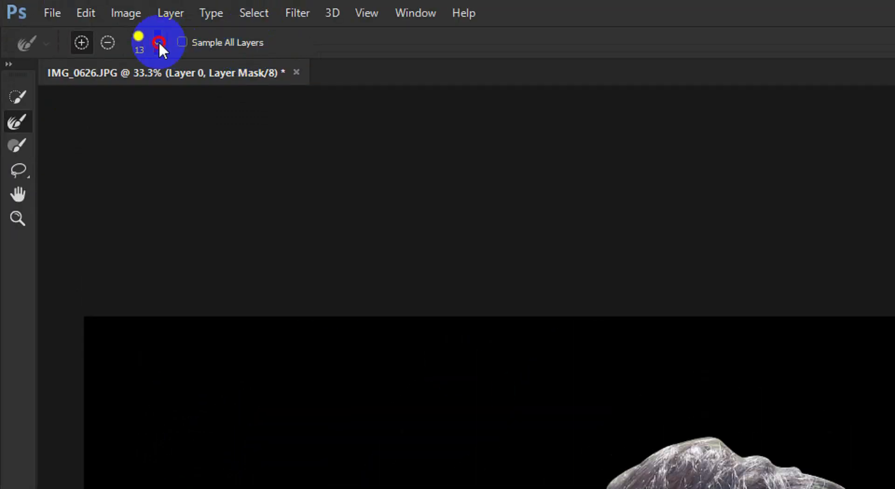
{"action": "left_click", "coordinate": [158, 42]}
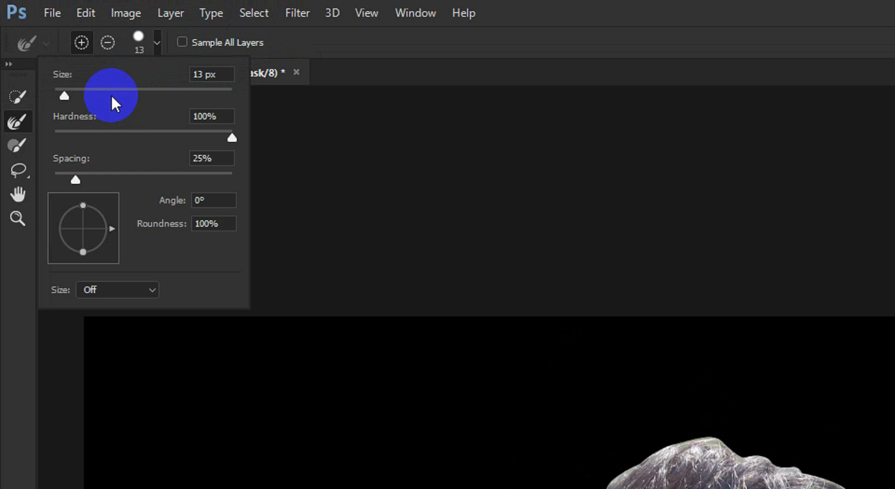
{"action": "left_click", "coordinate": [103, 94]}
{"action": "left_click", "coordinate": [141, 90]}
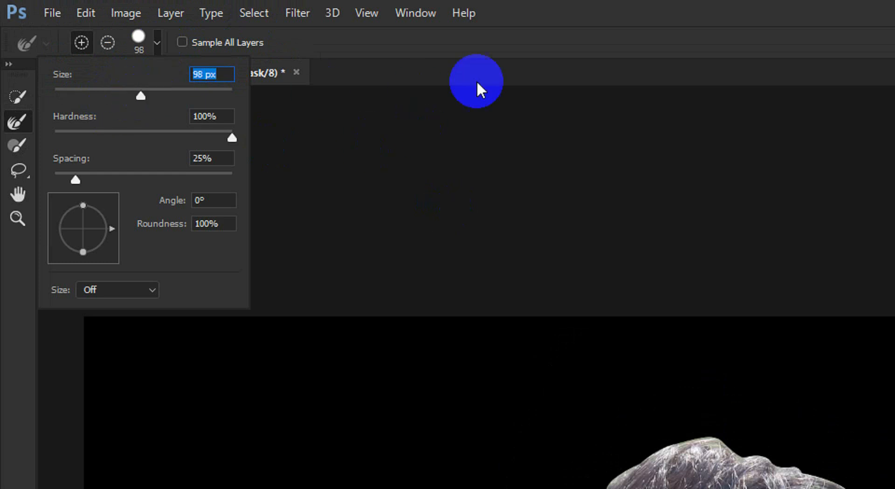
{"action": "left_click", "coordinate": [527, 27]}
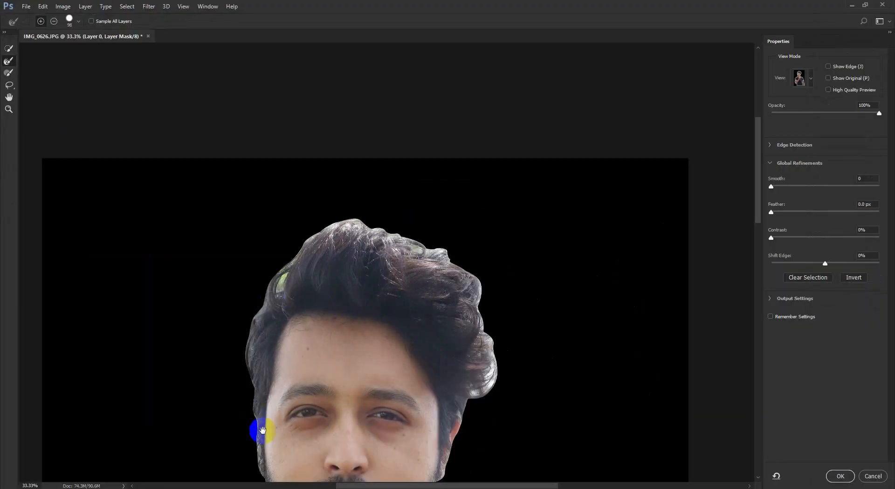
- Reduce the refine brush to 35 px and refine the mask edge along the left jaw and sideburn
{"action": "left_click_drag", "start_coordinate": [263, 430], "coordinate": [284, 328]}
{"action": "scroll", "coordinate": [282, 385], "scroll_direction": "up", "scroll_amount": 2}
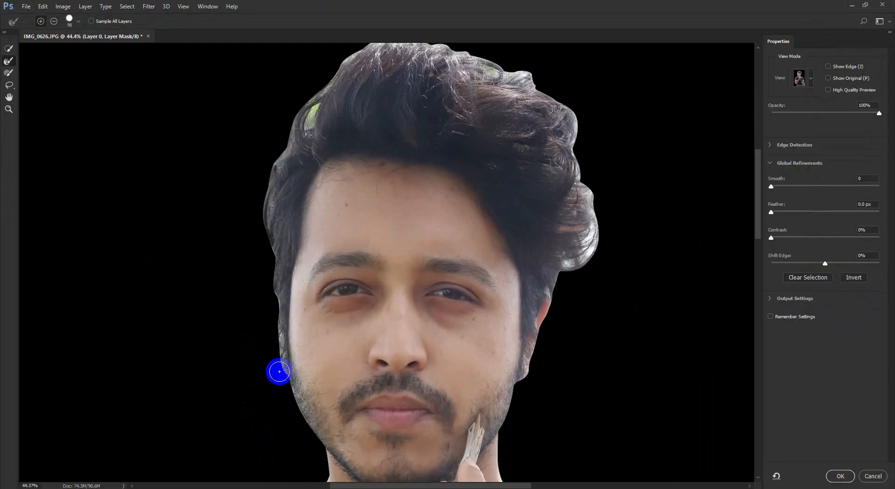
{"action": "key", "text": "bracketleft"}
{"action": "key", "text": "bracketleft"}
{"action": "key", "text": "bracketleft"}
{"action": "key", "text": "bracketleft"}
{"action": "key", "text": "bracketleft"}
{"action": "mouse_move", "coordinate": [274, 365]}
{"action": "left_mouse_down"}
{"action": "mouse_move", "coordinate": [321, 444]}
{"action": "mouse_move", "coordinate": [309, 428]}
{"action": "left_mouse_up"}
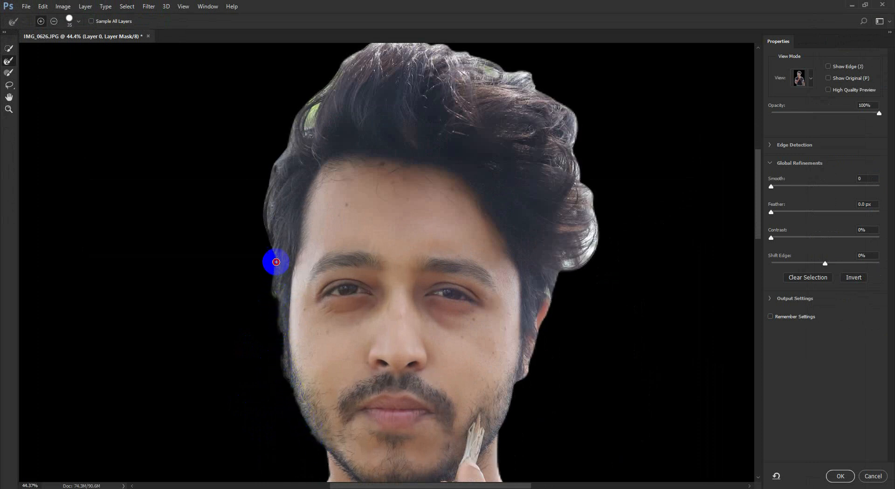
{"action": "mouse_move", "coordinate": [271, 309]}
{"action": "left_mouse_down"}
{"action": "mouse_move", "coordinate": [275, 249]}
{"action": "mouse_move", "coordinate": [247, 286]}
{"action": "mouse_move", "coordinate": [273, 323]}
{"action": "mouse_move", "coordinate": [267, 266]}
{"action": "left_mouse_up"}
- Refine the mask around the hair on the left side of the head with a 60 px brush
{"action": "scroll", "coordinate": [247, 286], "scroll_direction": "up", "scroll_amount": 1}
{"action": "left_click_drag", "start_coordinate": [284, 180], "coordinate": [311, 132]}
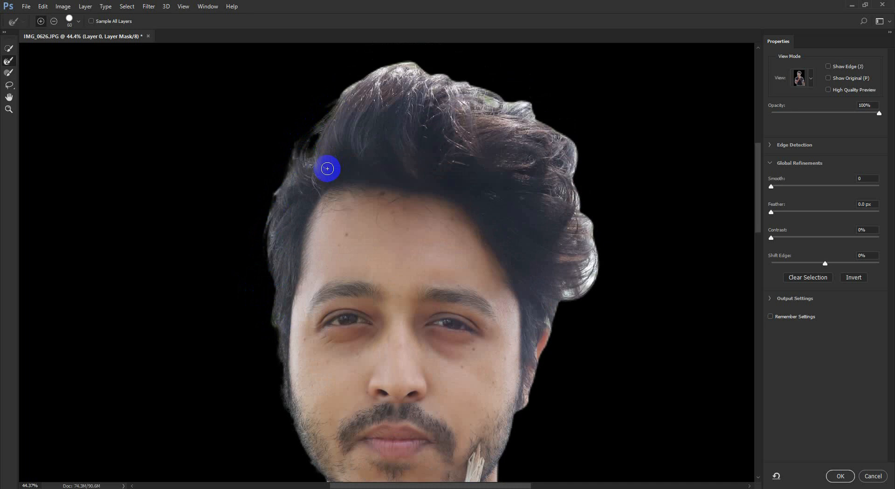
{"action": "scroll", "coordinate": [333, 166], "scroll_direction": "up", "scroll_amount": 2}
{"action": "left_click_drag", "start_coordinate": [302, 188], "coordinate": [275, 249]}
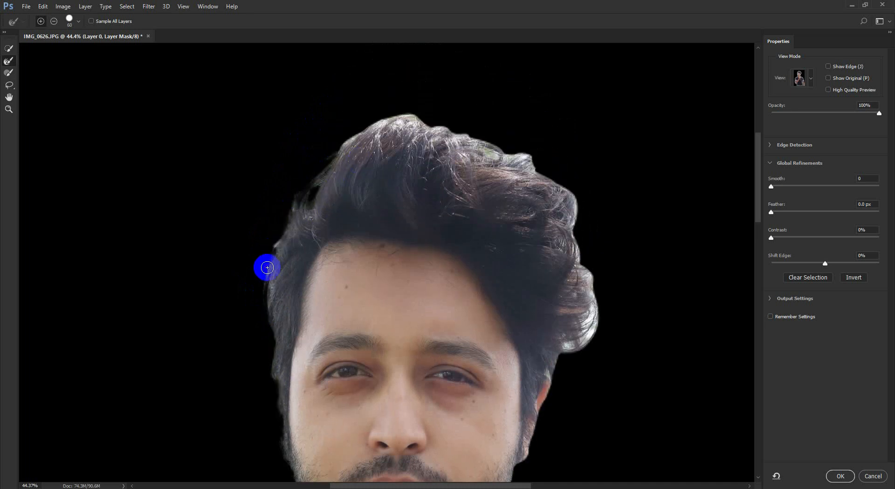
- Refine the hair edge across the top and right side of the head with a larger brush
{"action": "scroll", "coordinate": [331, 202], "scroll_direction": "up", "scroll_amount": 1}
{"action": "key", "text": "bracketright"}
{"action": "key", "text": "bracketright"}
{"action": "mouse_move", "coordinate": [352, 172]}
{"action": "left_mouse_down"}
{"action": "mouse_move", "coordinate": [408, 145]}
{"action": "mouse_move", "coordinate": [551, 207]}
{"action": "mouse_move", "coordinate": [567, 228]}
{"action": "left_mouse_up"}
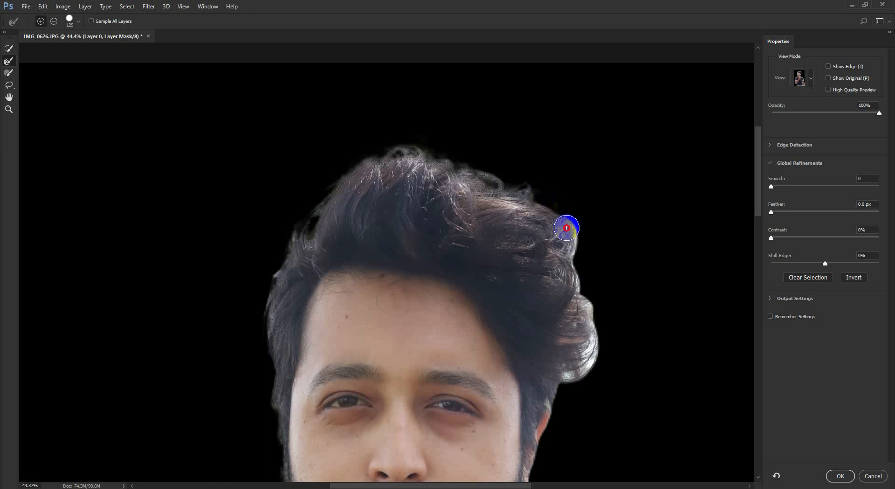
{"action": "mouse_move", "coordinate": [571, 262]}
{"action": "left_mouse_down"}
{"action": "mouse_move", "coordinate": [593, 318]}
{"action": "mouse_move", "coordinate": [574, 317]}
{"action": "mouse_move", "coordinate": [584, 317]}
{"action": "mouse_move", "coordinate": [589, 355]}
{"action": "mouse_move", "coordinate": [565, 388]}
{"action": "left_mouse_up"}
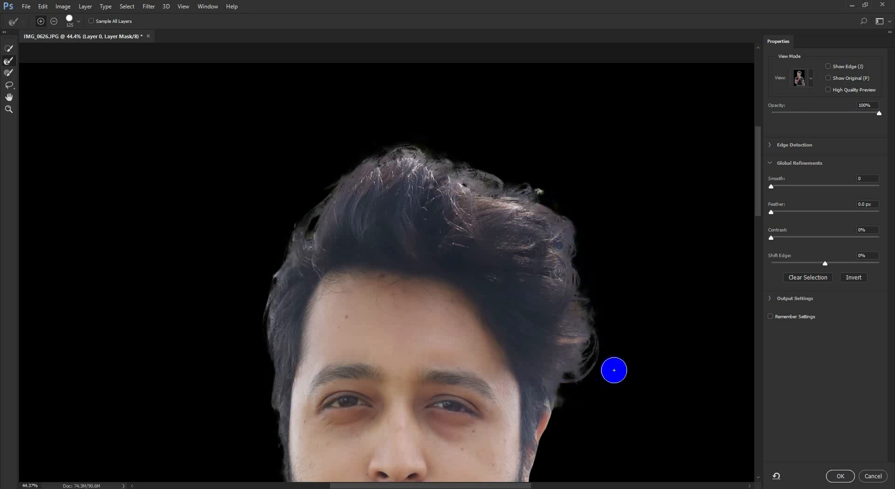
- Refine the mask edge around the right ear and jaw, reducing the brush to 60 px
{"action": "scroll", "coordinate": [611, 366], "scroll_direction": "down", "scroll_amount": 2}
{"action": "mouse_move", "coordinate": [518, 76]}
{"action": "left_mouse_down"}
{"action": "mouse_move", "coordinate": [554, 118]}
{"action": "mouse_move", "coordinate": [606, 281]}
{"action": "mouse_move", "coordinate": [558, 366]}
{"action": "mouse_move", "coordinate": [574, 366]}
{"action": "mouse_move", "coordinate": [557, 326]}
{"action": "mouse_move", "coordinate": [533, 409]}
{"action": "left_mouse_up"}
{"action": "key", "text": "bracketleft"}
{"action": "key", "text": "bracketleft"}
{"action": "key", "text": "bracketleft"}
{"action": "key", "text": "bracketleft"}
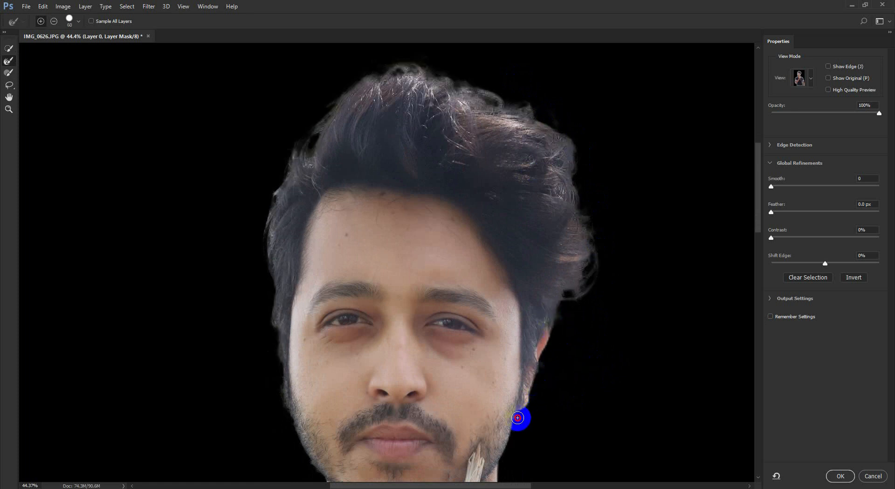
{"action": "mouse_move", "coordinate": [504, 463]}
{"action": "left_mouse_down"}
{"action": "mouse_move", "coordinate": [520, 424]}
{"action": "mouse_move", "coordinate": [546, 425]}
{"action": "mouse_move", "coordinate": [516, 453]}
{"action": "mouse_move", "coordinate": [564, 429]}
{"action": "mouse_move", "coordinate": [304, 150]}
{"action": "mouse_move", "coordinate": [312, 168]}
{"action": "mouse_move", "coordinate": [303, 174]}
{"action": "left_mouse_up"}
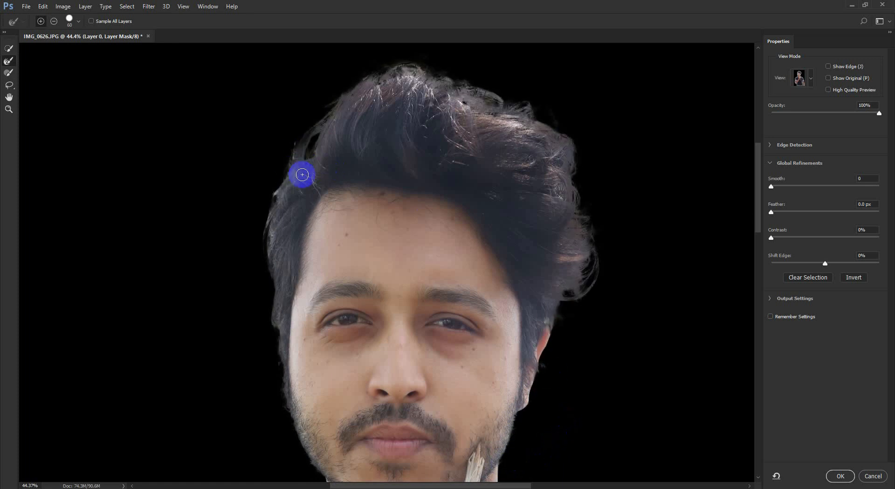
- Touch up the hair edge at the upper left of the head and apply the refined mask
{"action": "left_click_drag", "start_coordinate": [298, 142], "coordinate": [290, 169]}
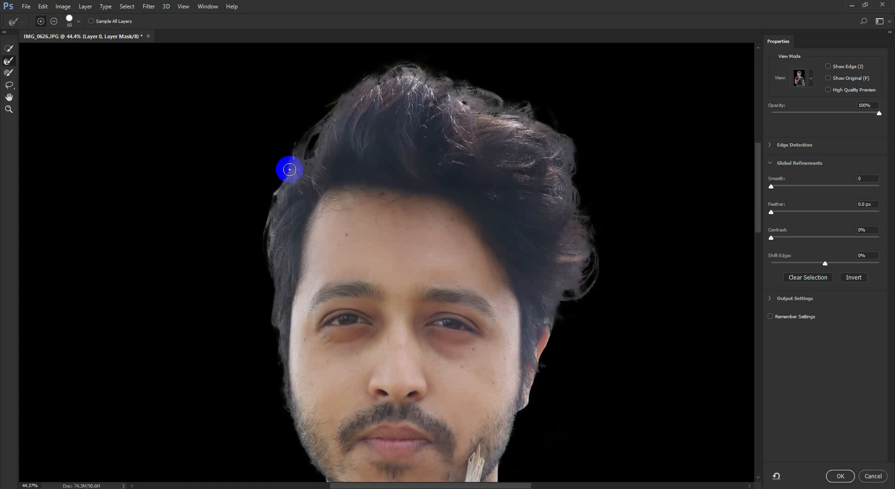
{"action": "left_click", "coordinate": [841, 477]}
{"action": "scroll", "coordinate": [389, 176], "scroll_direction": "down", "scroll_amount": 5}
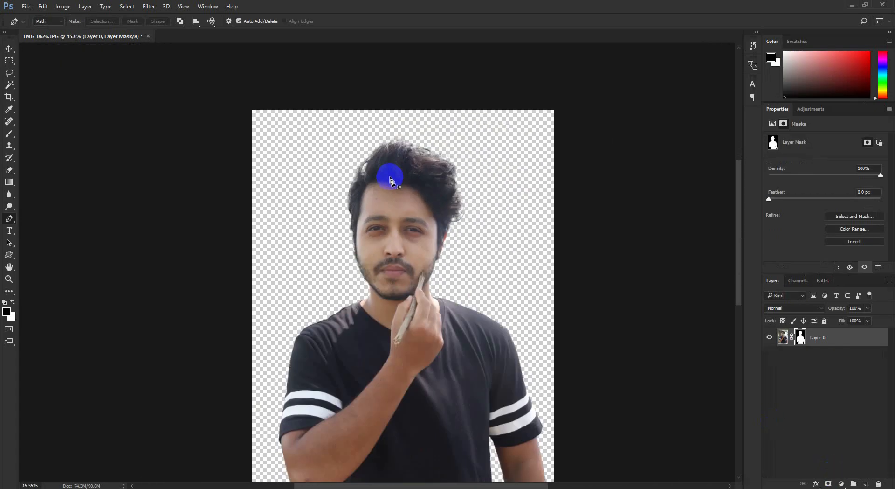
- Create a new document 3000 pixels wide and 2000 pixels high
{"action": "left_click", "coordinate": [9, 49]}
{"action": "scroll", "coordinate": [445, 239], "scroll_direction": "up", "scroll_amount": 1}
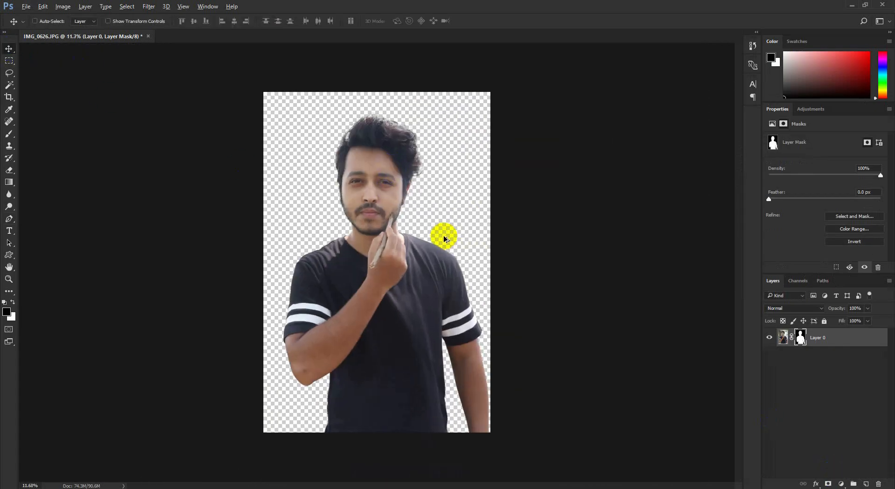
{"action": "left_click", "coordinate": [22, 7]}
{"action": "left_click", "coordinate": [37, 17]}
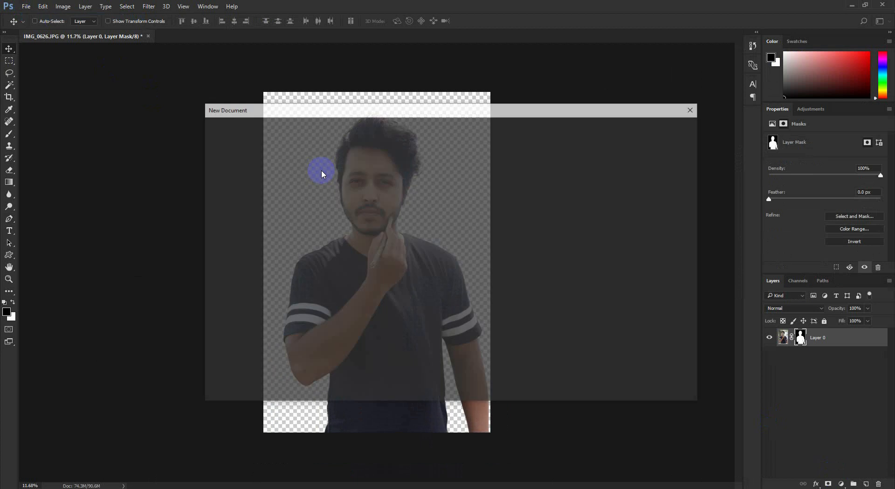
{"action": "double_click", "coordinate": [589, 193]}
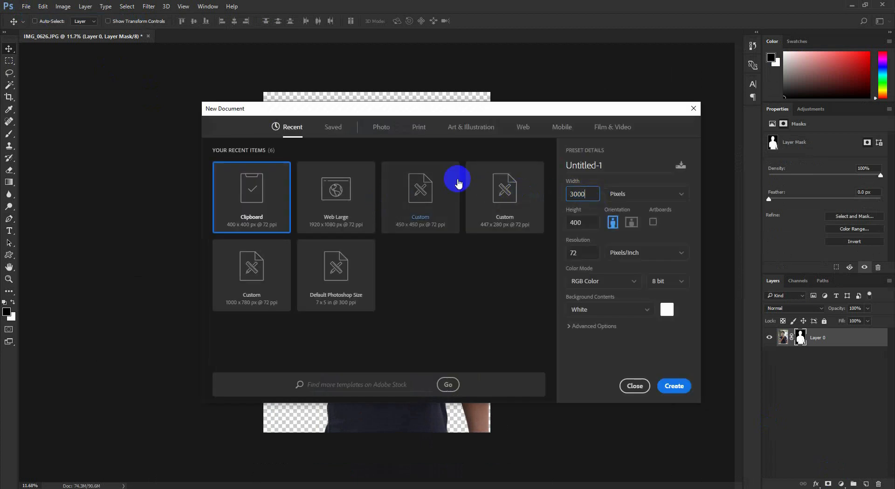
{"action": "key", "text": "Tab"}
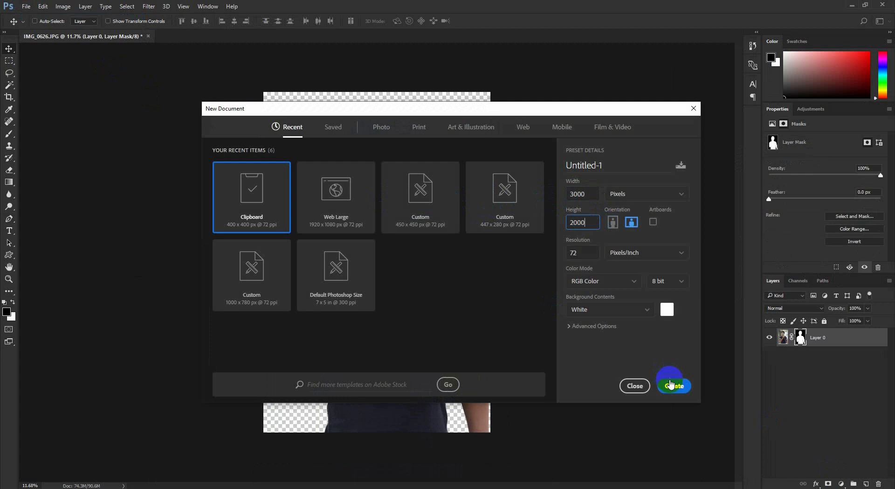
{"action": "left_click", "coordinate": [671, 384]}
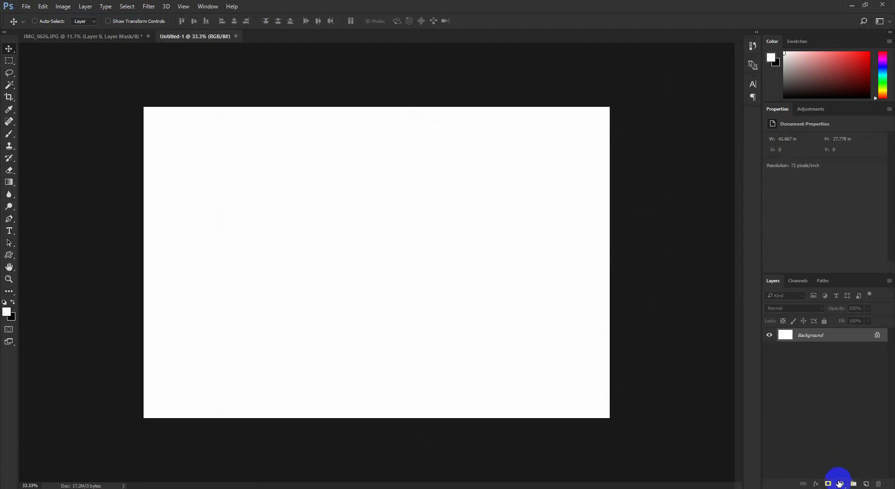
- Add a Gradient Fill layer with a radial white-to-black gradient and shift its centre toward the upper middle of the canvas
{"action": "left_click", "coordinate": [841, 483]}
{"action": "left_click", "coordinate": [815, 292]}
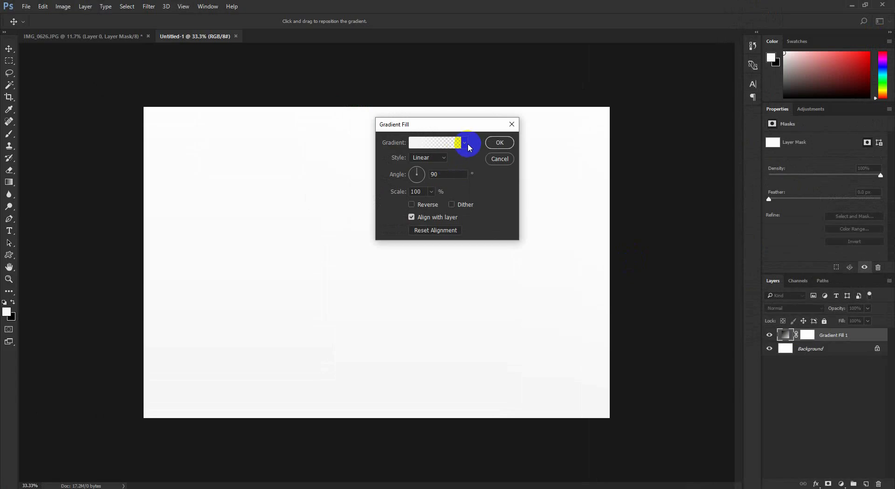
{"action": "left_click", "coordinate": [465, 143]}
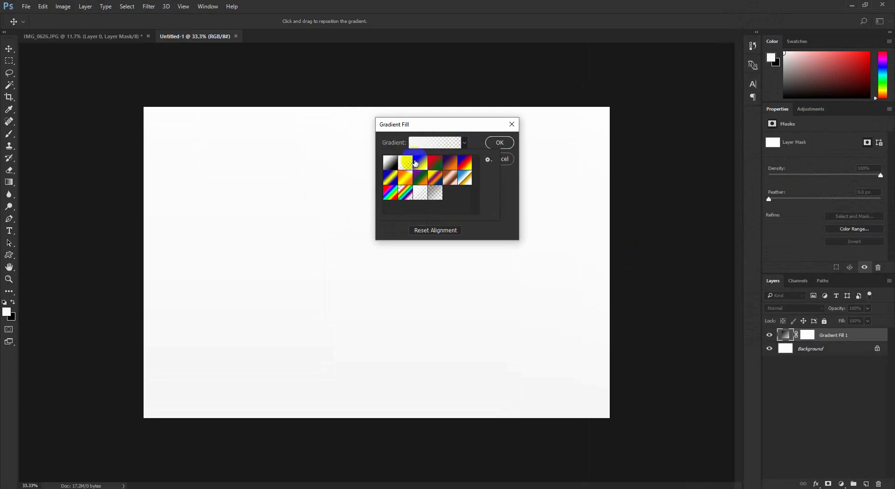
{"action": "left_click", "coordinate": [416, 162]}
{"action": "left_click", "coordinate": [479, 136]}
{"action": "left_click", "coordinate": [436, 159]}
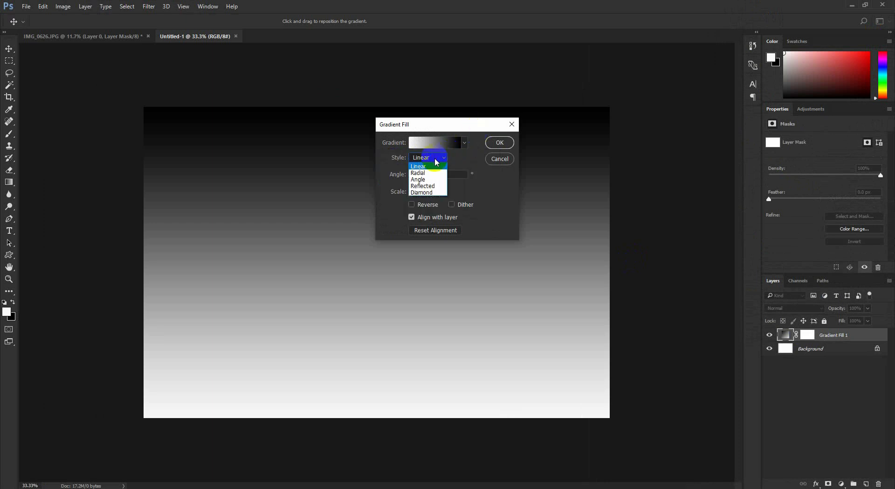
{"action": "left_click", "coordinate": [419, 173]}
{"action": "left_click_drag", "start_coordinate": [363, 294], "coordinate": [373, 248]}
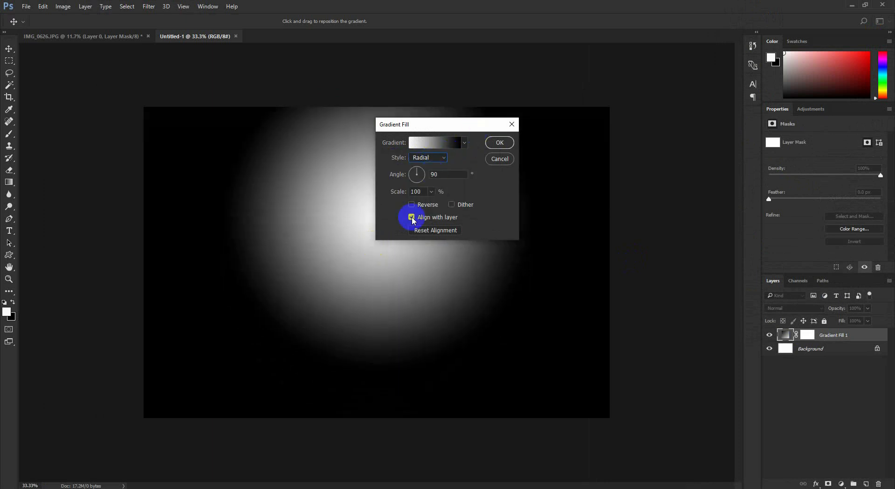
- Change the gradient's black end stop to greyish brown 8f8475 and accept the edited gradient
{"action": "left_click", "coordinate": [443, 142]}
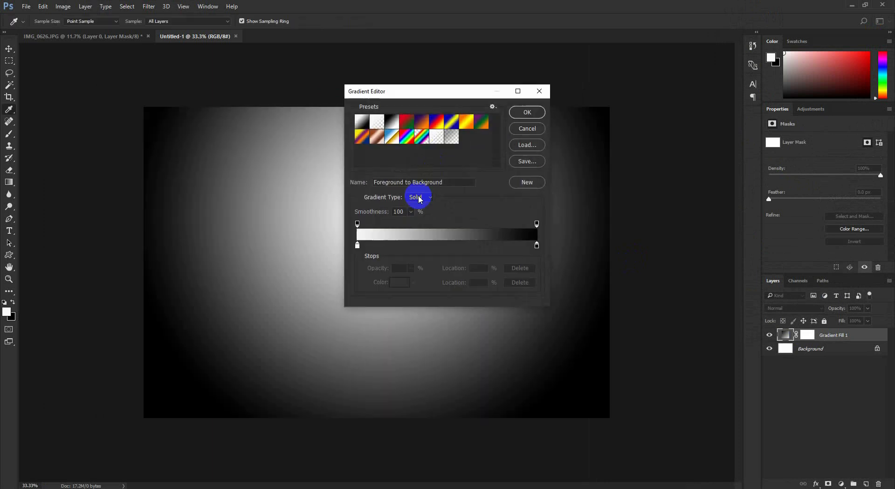
{"action": "double_click", "coordinate": [538, 246]}
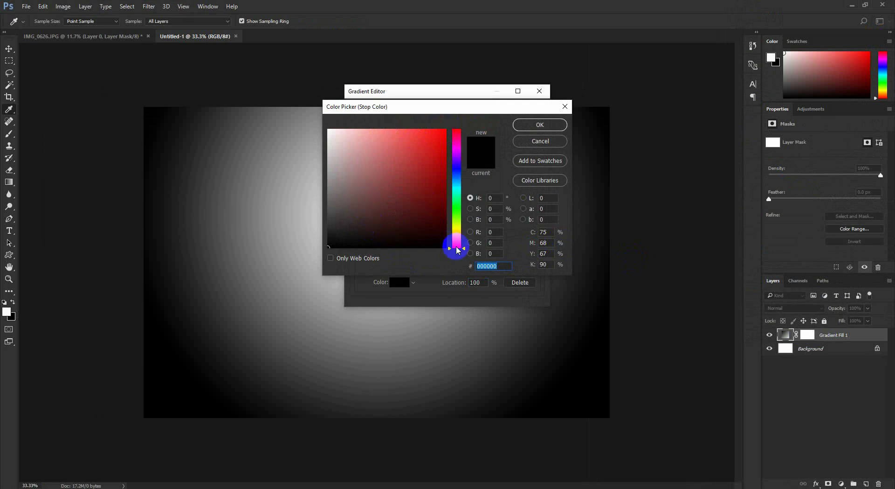
{"action": "left_click_drag", "start_coordinate": [456, 245], "coordinate": [446, 237]}
{"action": "left_click_drag", "start_coordinate": [336, 205], "coordinate": [350, 179]}
{"action": "left_click", "coordinate": [528, 128]}
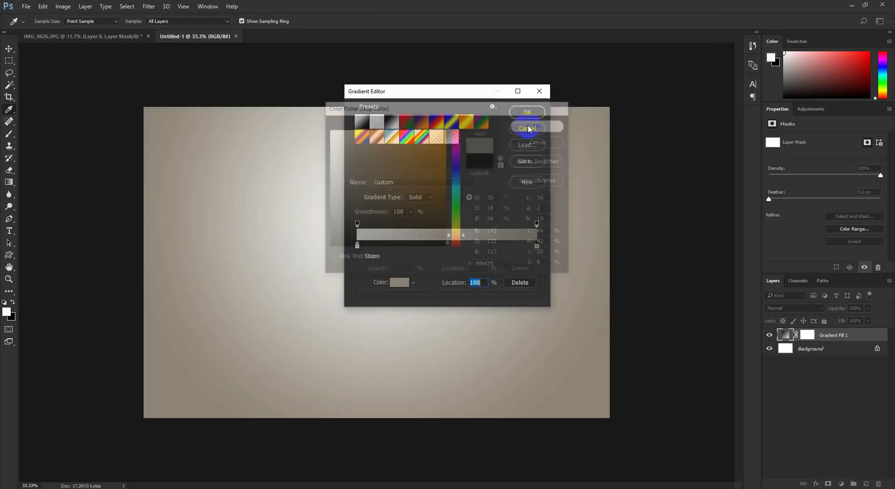
{"action": "left_click_drag", "start_coordinate": [459, 89], "coordinate": [615, 92]}
{"action": "left_click", "coordinate": [680, 116]}
{"action": "left_click_drag", "start_coordinate": [480, 134], "coordinate": [582, 141]}
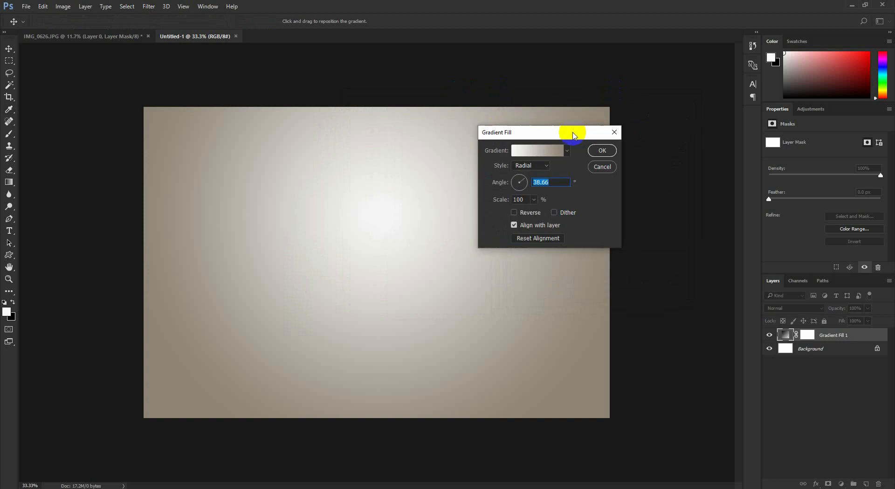
- Move the radial gradient's centre higher on the canvas, set its angle to 24.62° and confirm the Gradient Fill
{"action": "left_click_drag", "start_coordinate": [388, 154], "coordinate": [389, 177]}
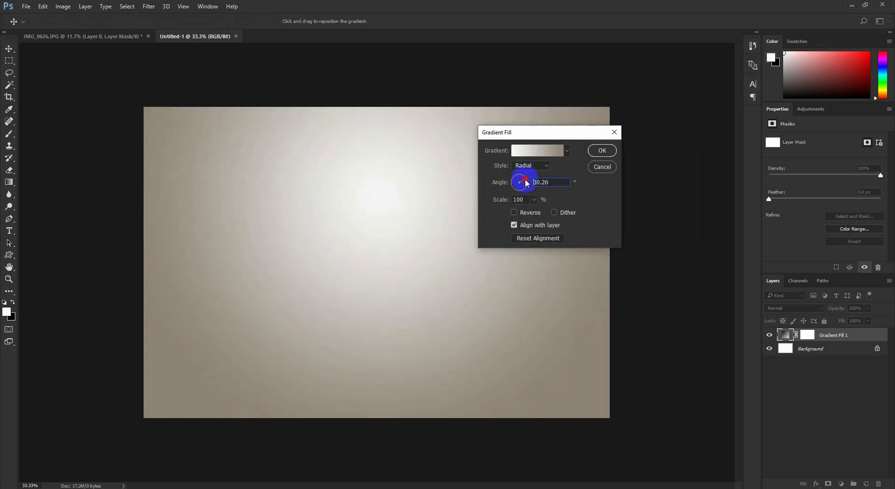
{"action": "left_click_drag", "start_coordinate": [528, 176], "coordinate": [531, 177]}
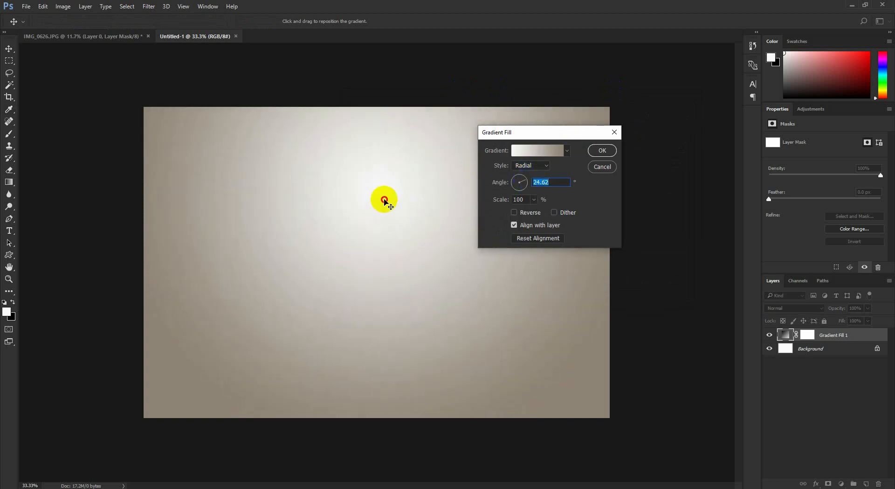
{"action": "left_click_drag", "start_coordinate": [384, 200], "coordinate": [384, 198]}
{"action": "left_click", "coordinate": [602, 151]}
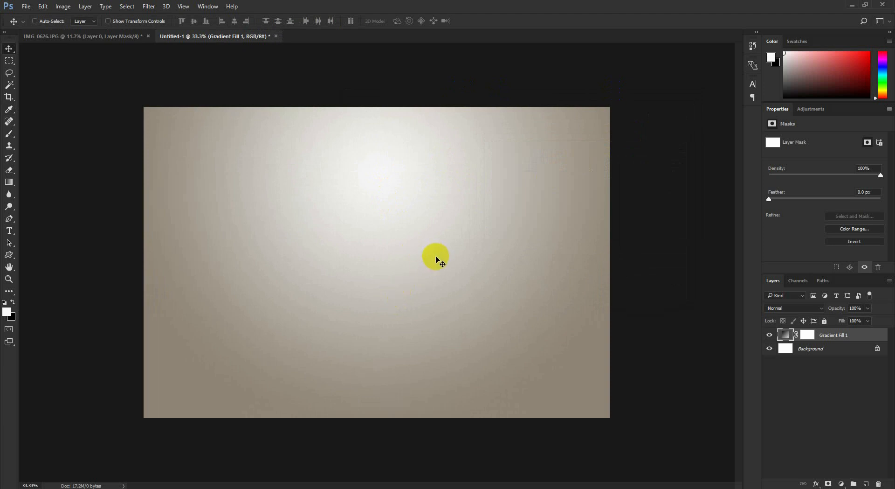
- Convert the man's cutout in IMG_0626 to a Smart Object and bring it into the Untitled-1 gradient document
{"action": "left_click", "coordinate": [80, 36]}
{"action": "right_click", "coordinate": [840, 341]}
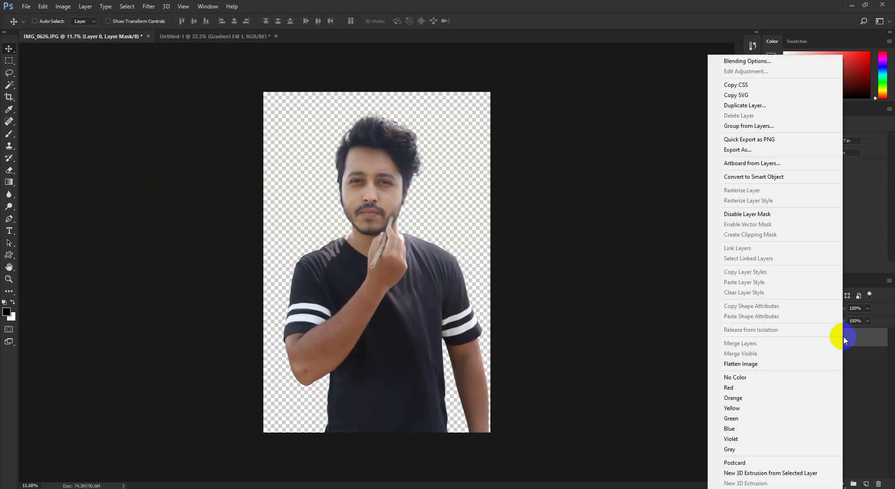
{"action": "left_click", "coordinate": [774, 179]}
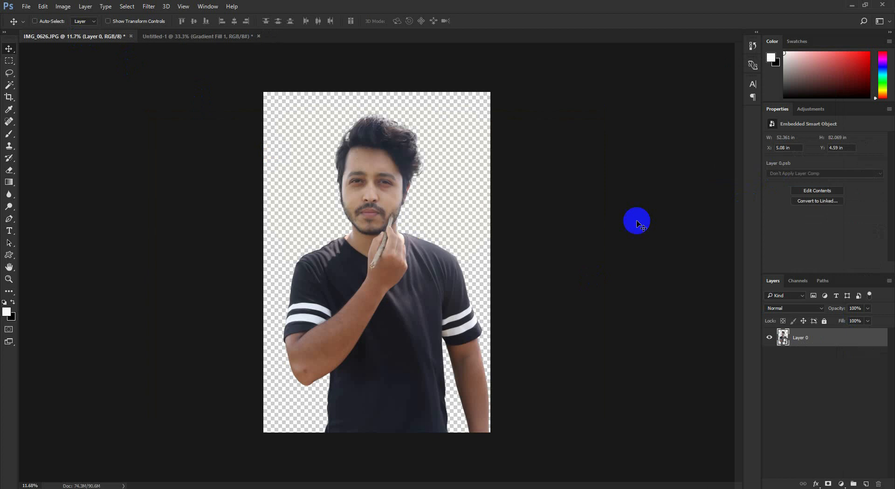
{"action": "left_click_drag", "start_coordinate": [438, 231], "coordinate": [410, 214]}
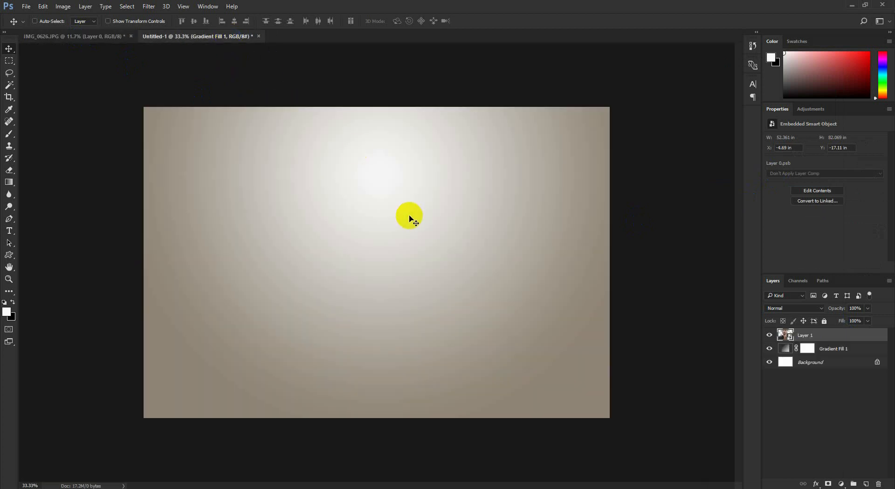
- Save the IMG_0626 cutout as a PSD with Maximize Compatibility enabled and close that document
{"action": "left_click", "coordinate": [93, 36]}
{"action": "key", "text": "ctrl+shift+s"}
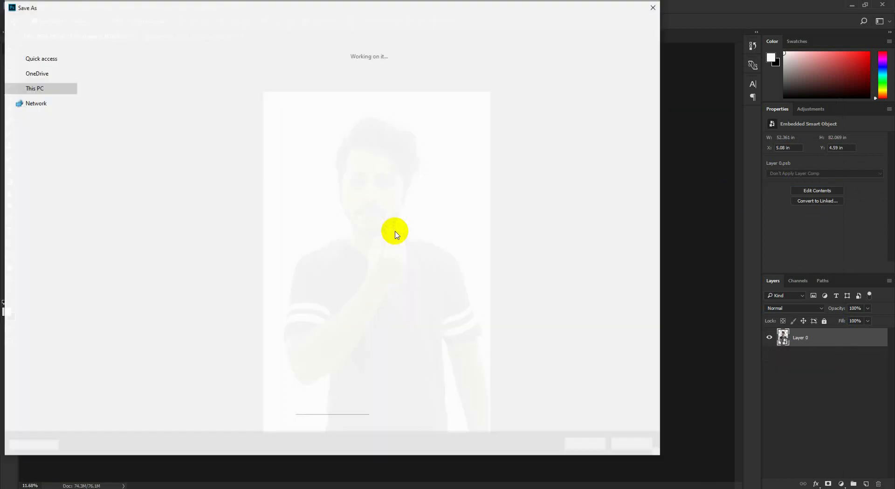
{"action": "left_click", "coordinate": [585, 442]}
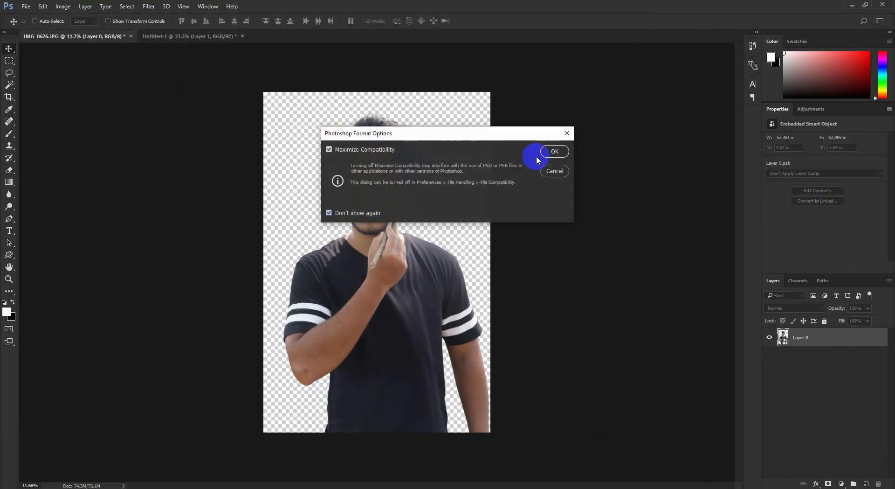
{"action": "left_click", "coordinate": [552, 152]}
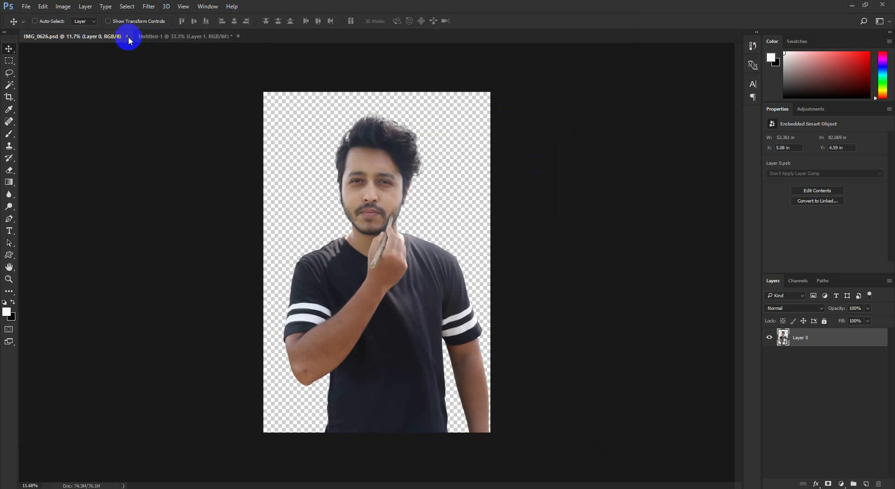
{"action": "left_click", "coordinate": [126, 36]}
- Scale the man's layer proportionally to 37% and position him in the middle of the canvas with his head fully in frame
{"action": "key", "text": "ctrl+t"}
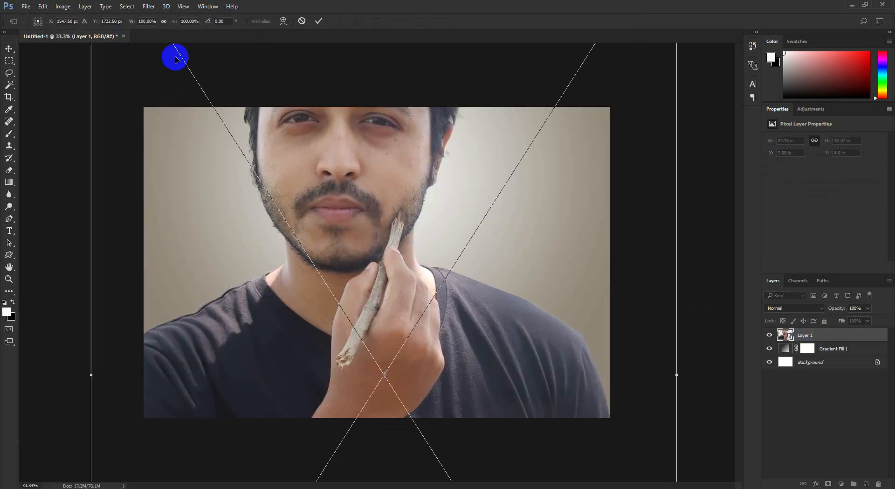
{"action": "left_click_drag", "start_coordinate": [131, 26], "coordinate": [102, 28]}
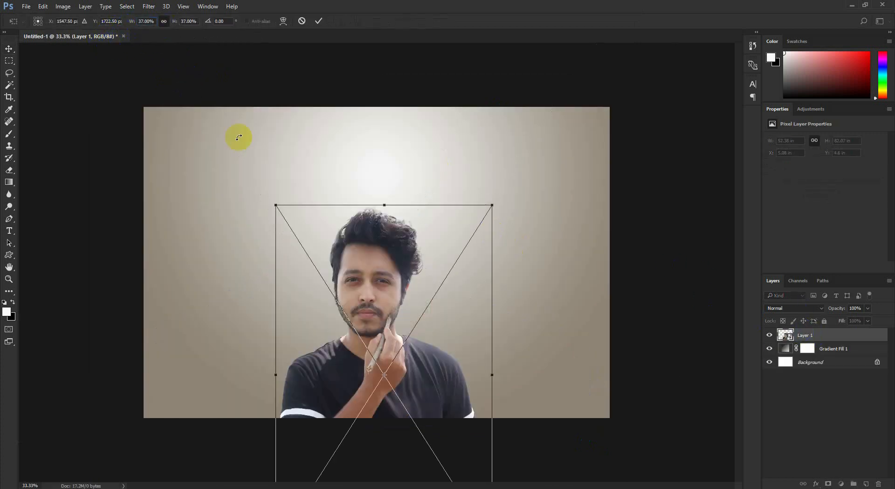
{"action": "left_click_drag", "start_coordinate": [380, 290], "coordinate": [388, 205]}
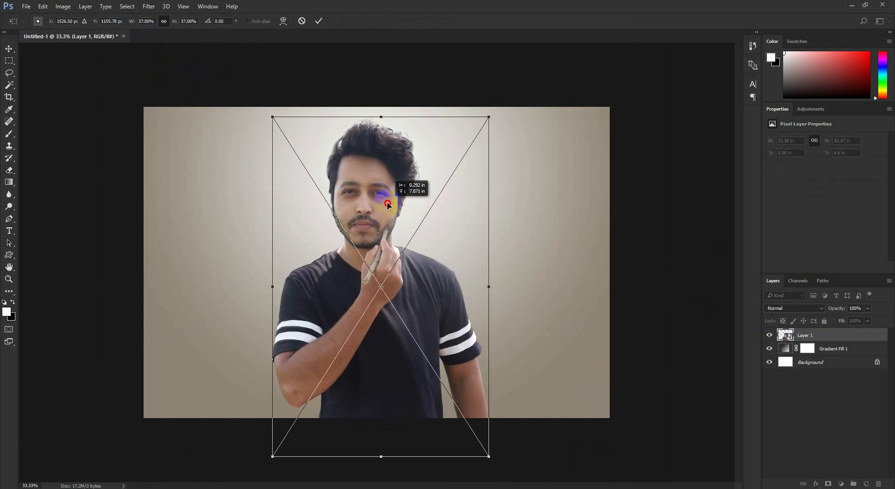
{"action": "left_click", "coordinate": [319, 21]}
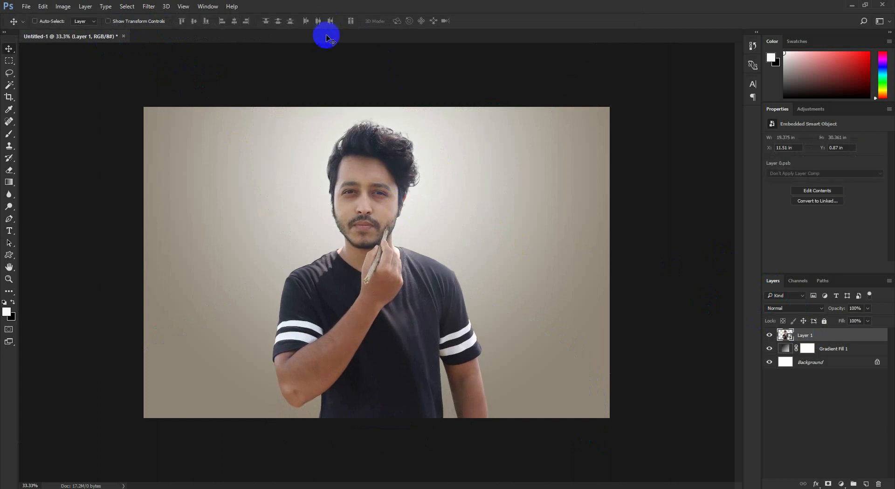
{"action": "left_click_drag", "start_coordinate": [373, 157], "coordinate": [377, 159]}
- Add a layer mask to the man's layer and make black the foreground colour
{"action": "scroll", "coordinate": [373, 106], "scroll_direction": "up", "scroll_amount": 7}
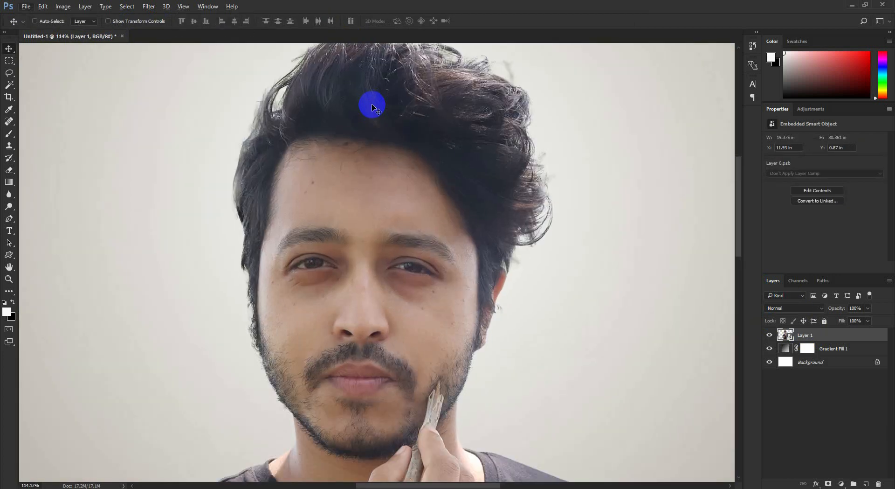
{"action": "left_click_drag", "start_coordinate": [372, 107], "coordinate": [363, 224]}
{"action": "scroll", "coordinate": [365, 222], "scroll_direction": "up", "scroll_amount": 4}
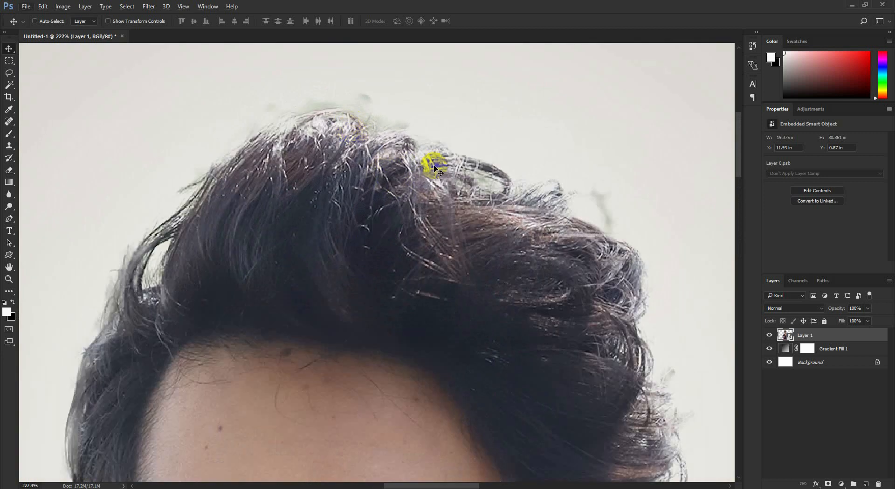
{"action": "left_click", "coordinate": [829, 484]}
{"action": "key", "text": "x"}
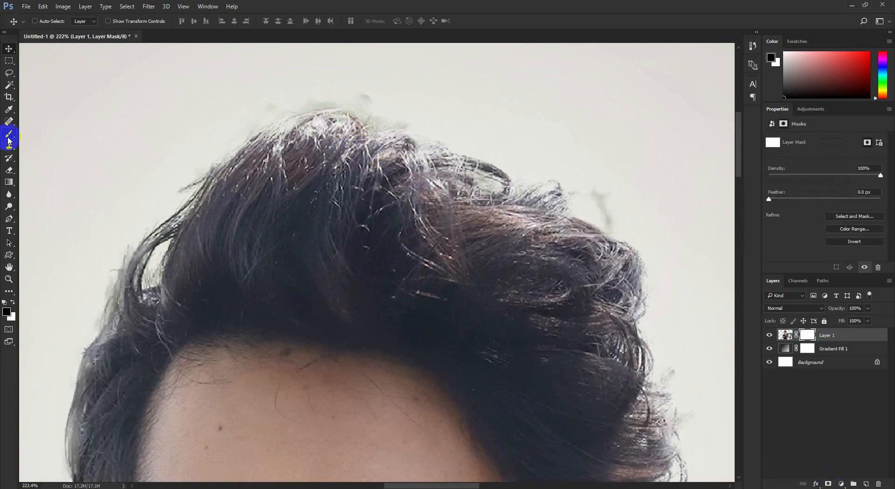
- Choose the Brush tool with a 39 px spatter tip and mask the stray wisp at the upper right of the hair
{"action": "right_click", "coordinate": [8, 138]}
{"action": "left_click", "coordinate": [140, 133]}
{"action": "right_click", "coordinate": [333, 208]}
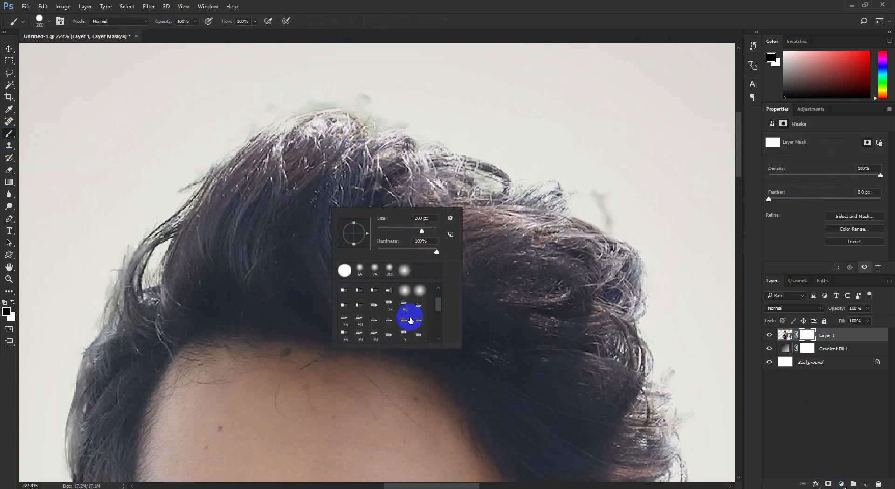
{"action": "scroll", "coordinate": [406, 325], "scroll_direction": "down", "scroll_amount": 3}
{"action": "left_click", "coordinate": [419, 312]}
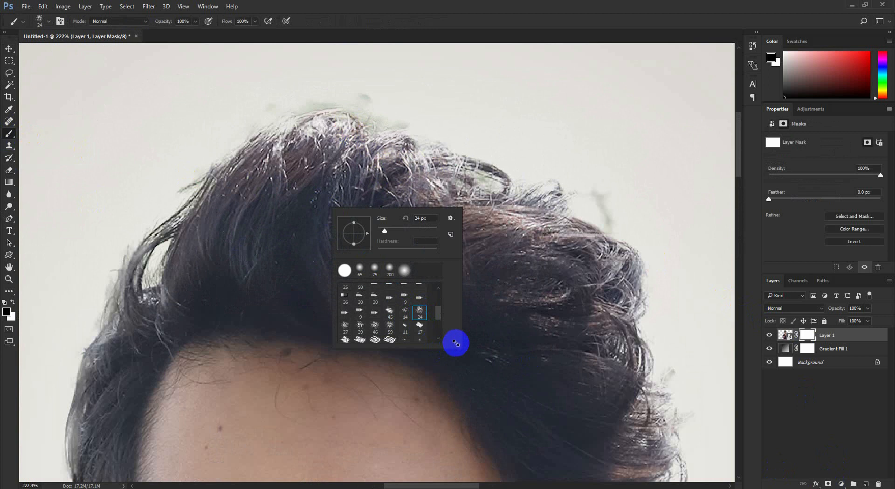
{"action": "left_click_drag", "start_coordinate": [456, 343], "coordinate": [595, 395]}
{"action": "left_click", "coordinate": [480, 351]}
{"action": "left_click", "coordinate": [504, 32]}
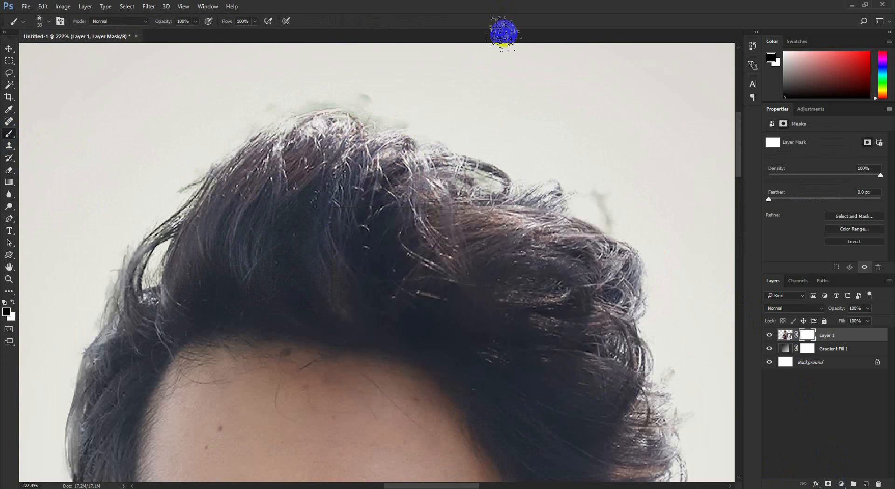
{"action": "mouse_move", "coordinate": [631, 181]}
{"action": "left_mouse_down"}
{"action": "mouse_move", "coordinate": [591, 197]}
{"action": "mouse_move", "coordinate": [609, 204]}
{"action": "left_mouse_up"}
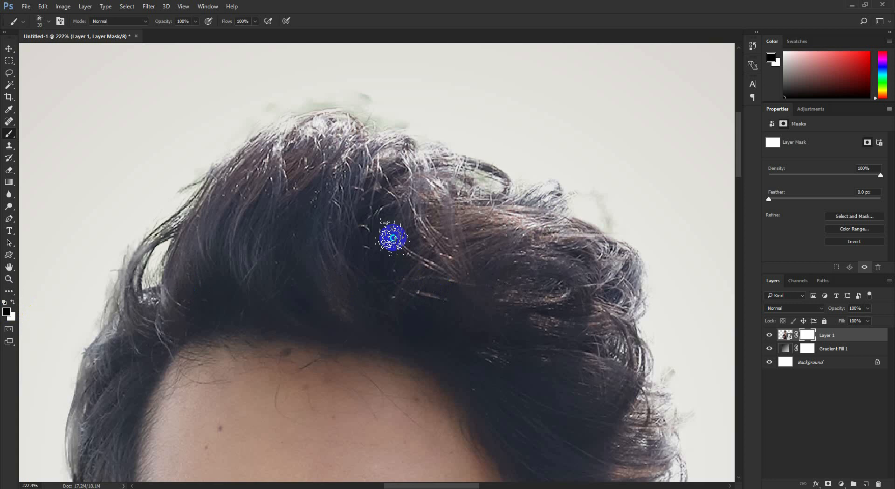
- Switch to the 46 px spatter brush preset and set its size to 42 px
{"action": "right_click", "coordinate": [392, 239]}
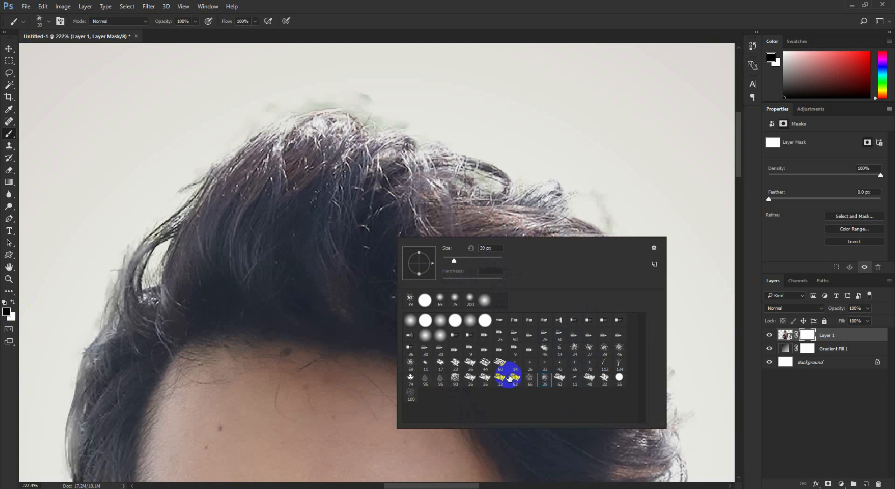
{"action": "left_click", "coordinate": [603, 186]}
{"action": "mouse_move", "coordinate": [667, 159]}
{"action": "left_mouse_down"}
{"action": "mouse_move", "coordinate": [611, 230]}
{"action": "mouse_move", "coordinate": [606, 202]}
{"action": "mouse_move", "coordinate": [659, 186]}
{"action": "mouse_move", "coordinate": [674, 214]}
{"action": "left_mouse_up"}
{"action": "right_click", "coordinate": [659, 188]}
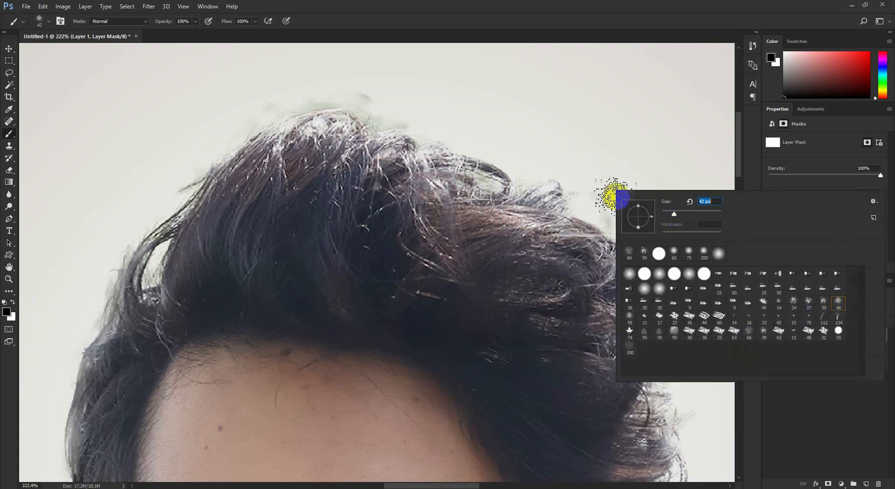
{"action": "left_click", "coordinate": [611, 195]}
- Paint black on the mask to remove leftover background smudges along the right, top and upper left edges of the hair
{"action": "mouse_move", "coordinate": [609, 200]}
{"action": "left_mouse_down"}
{"action": "mouse_move", "coordinate": [674, 208]}
{"action": "mouse_move", "coordinate": [624, 219]}
{"action": "mouse_move", "coordinate": [667, 221]}
{"action": "mouse_move", "coordinate": [599, 197]}
{"action": "left_mouse_up"}
{"action": "mouse_move", "coordinate": [684, 345]}
{"action": "left_mouse_down"}
{"action": "mouse_move", "coordinate": [678, 370]}
{"action": "mouse_move", "coordinate": [704, 355]}
{"action": "mouse_move", "coordinate": [713, 384]}
{"action": "mouse_move", "coordinate": [676, 355]}
{"action": "left_mouse_up"}
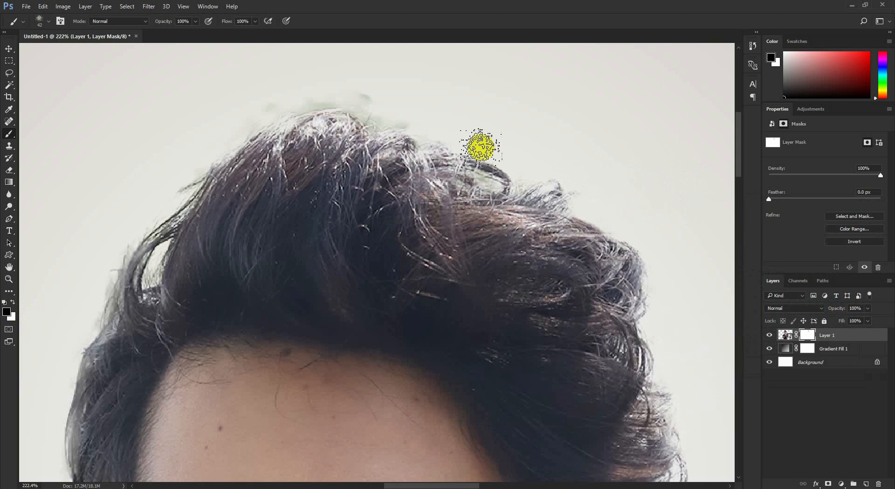
{"action": "mouse_move", "coordinate": [415, 123]}
{"action": "left_mouse_down"}
{"action": "mouse_move", "coordinate": [440, 103]}
{"action": "mouse_move", "coordinate": [394, 111]}
{"action": "mouse_move", "coordinate": [342, 93]}
{"action": "mouse_move", "coordinate": [268, 100]}
{"action": "mouse_move", "coordinate": [358, 81]}
{"action": "mouse_move", "coordinate": [289, 92]}
{"action": "mouse_move", "coordinate": [238, 123]}
{"action": "mouse_move", "coordinate": [336, 68]}
{"action": "mouse_move", "coordinate": [206, 134]}
{"action": "mouse_move", "coordinate": [188, 160]}
{"action": "left_mouse_up"}
{"action": "left_click_drag", "start_coordinate": [144, 199], "coordinate": [266, 50]}
{"action": "mouse_move", "coordinate": [206, 162]}
{"action": "left_mouse_down"}
{"action": "mouse_move", "coordinate": [237, 72]}
{"action": "mouse_move", "coordinate": [208, 154]}
{"action": "mouse_move", "coordinate": [201, 119]}
{"action": "mouse_move", "coordinate": [204, 170]}
{"action": "left_mouse_up"}
- Clean the mask along the left side of the head and the lower right hair edge, checking the whole outline
{"action": "scroll", "coordinate": [205, 170], "scroll_direction": "down", "scroll_amount": 3}
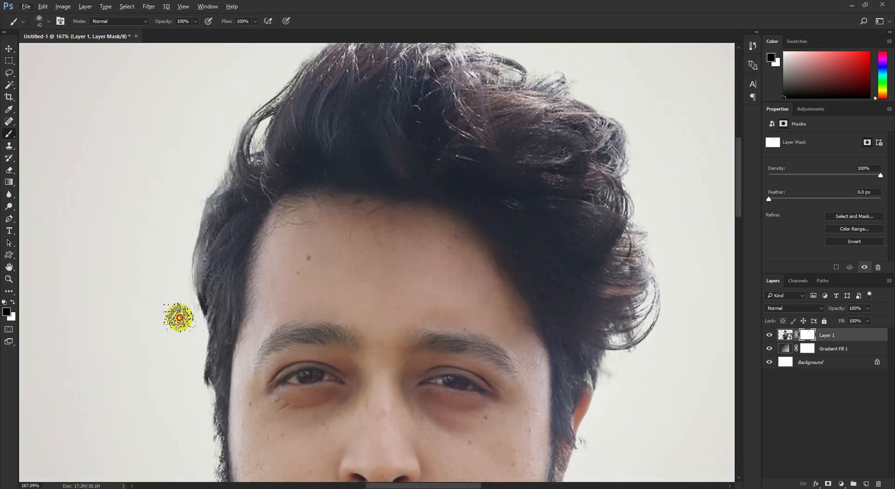
{"action": "scroll", "coordinate": [184, 327], "scroll_direction": "down", "scroll_amount": 2}
{"action": "mouse_move", "coordinate": [623, 344]}
{"action": "left_mouse_down"}
{"action": "mouse_move", "coordinate": [625, 320]}
{"action": "mouse_move", "coordinate": [621, 348]}
{"action": "left_mouse_up"}
{"action": "scroll", "coordinate": [621, 349], "scroll_direction": "down", "scroll_amount": 2}
{"action": "scroll", "coordinate": [609, 339], "scroll_direction": "down", "scroll_amount": 2}
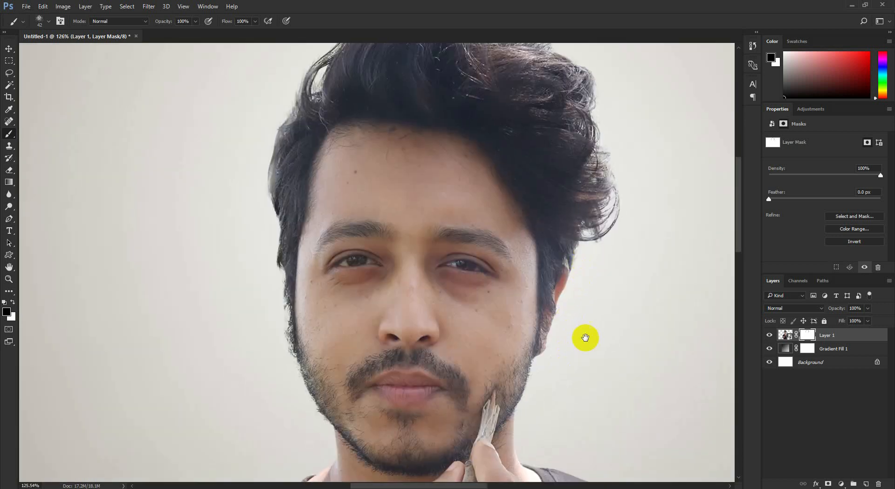
{"action": "scroll", "coordinate": [578, 329], "scroll_direction": "up", "scroll_amount": 5}
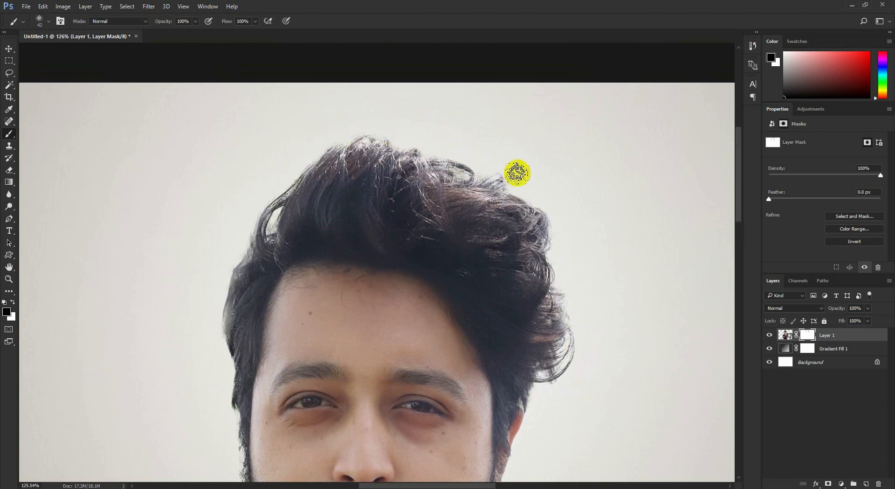
{"action": "scroll", "coordinate": [569, 202], "scroll_direction": "down", "scroll_amount": 5}
- Rasterize the man's layer together with its mask and convert it to a Smart Object
{"action": "left_click", "coordinate": [8, 48]}
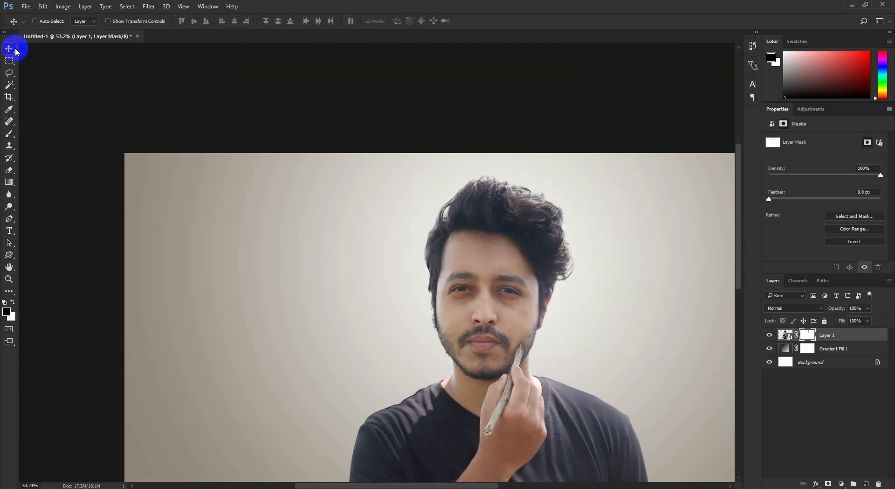
{"action": "scroll", "coordinate": [407, 214], "scroll_direction": "down", "scroll_amount": 2}
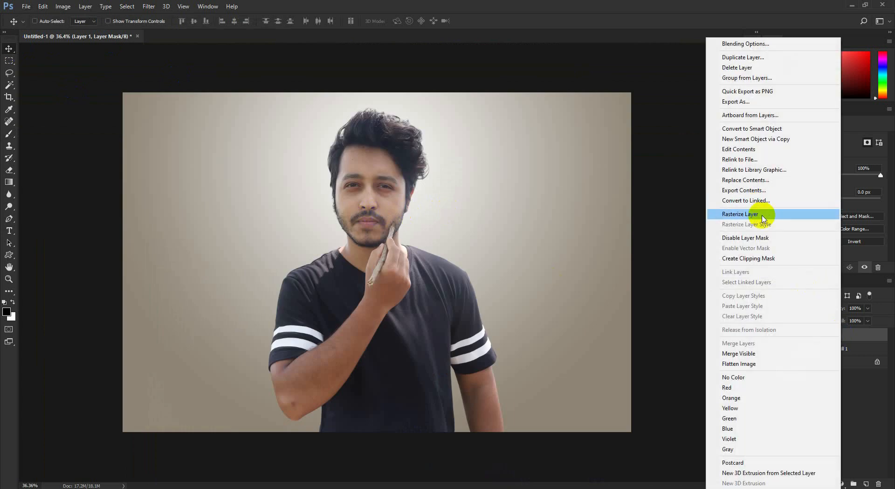
{"action": "left_click", "coordinate": [740, 214]}
{"action": "right_click", "coordinate": [839, 322]}
{"action": "left_click", "coordinate": [749, 176]}
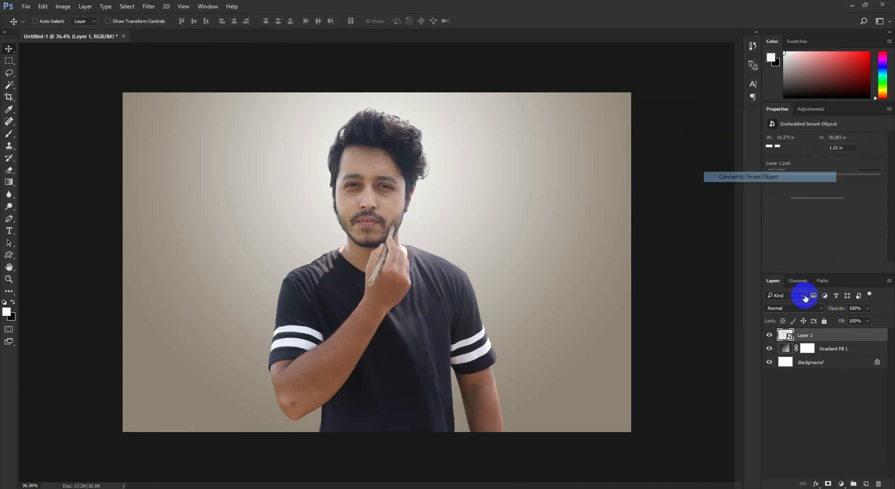
{"action": "right_click", "coordinate": [821, 335]}
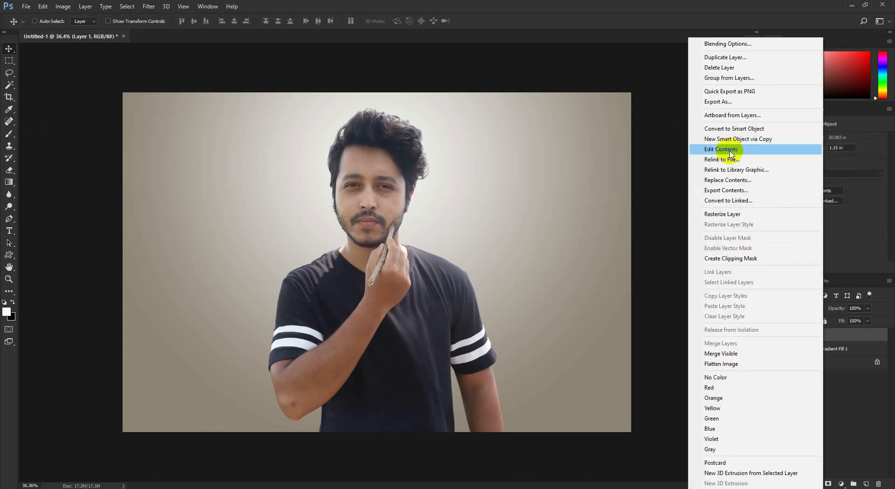
{"action": "left_click", "coordinate": [737, 131]}
{"action": "scroll", "coordinate": [375, 268], "scroll_direction": "up", "scroll_amount": 2}
{"action": "scroll", "coordinate": [374, 269], "scroll_direction": "down", "scroll_amount": 2}
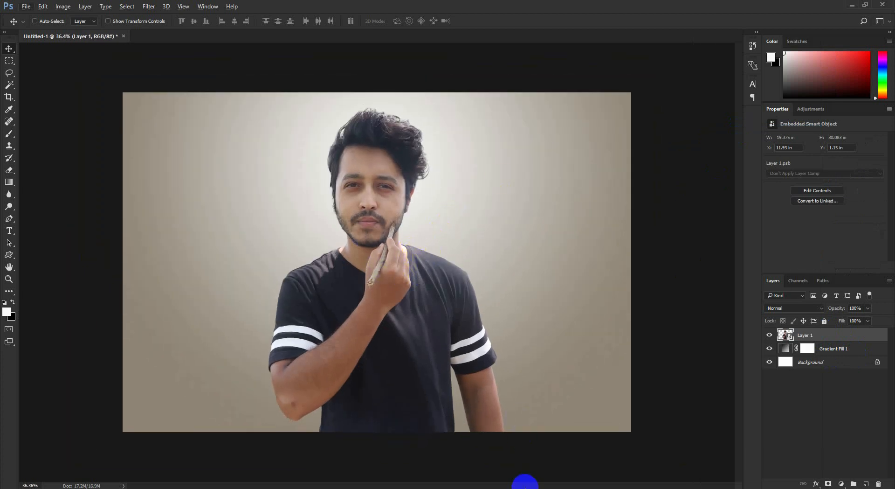
- Apply Auto Contrast to the man's layer
{"action": "left_click", "coordinate": [63, 6]}
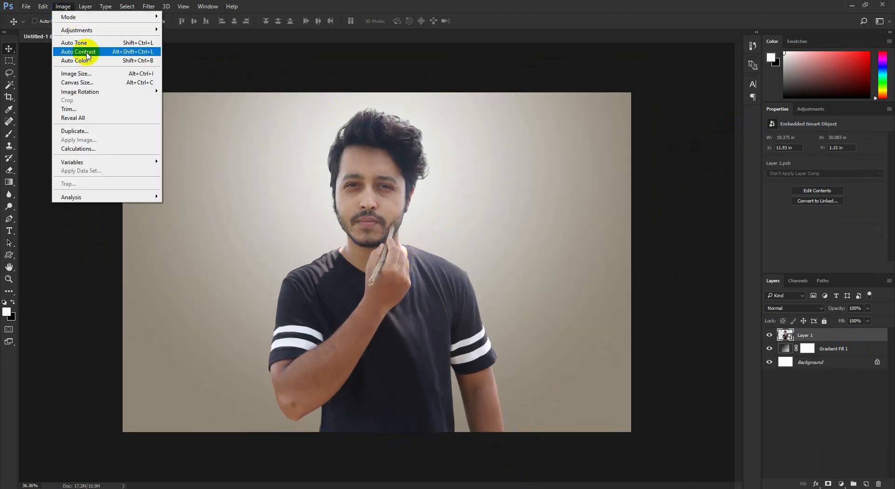
{"action": "left_click", "coordinate": [88, 54]}
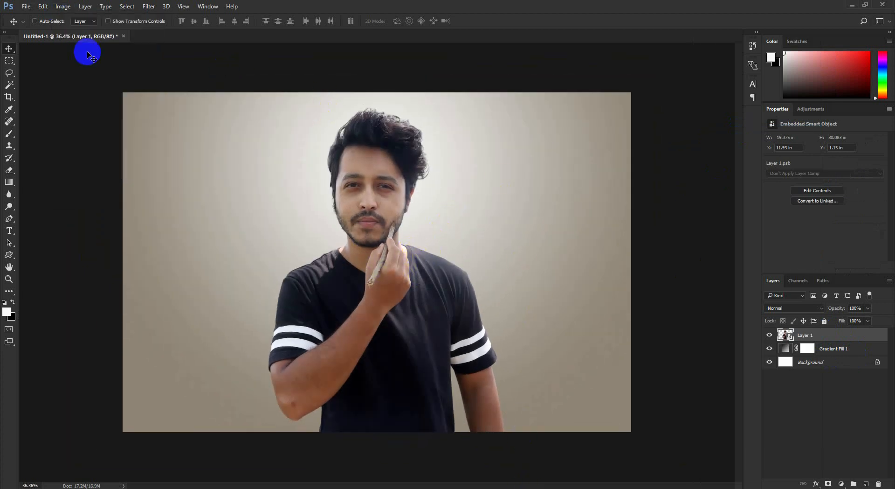
- Apply the Camera Raw Filter to the man's layer with Highlights -61, Shadows +59, Contrast +16 and Clarity +31
{"action": "left_click", "coordinate": [149, 6]}
{"action": "left_click", "coordinate": [177, 60]}
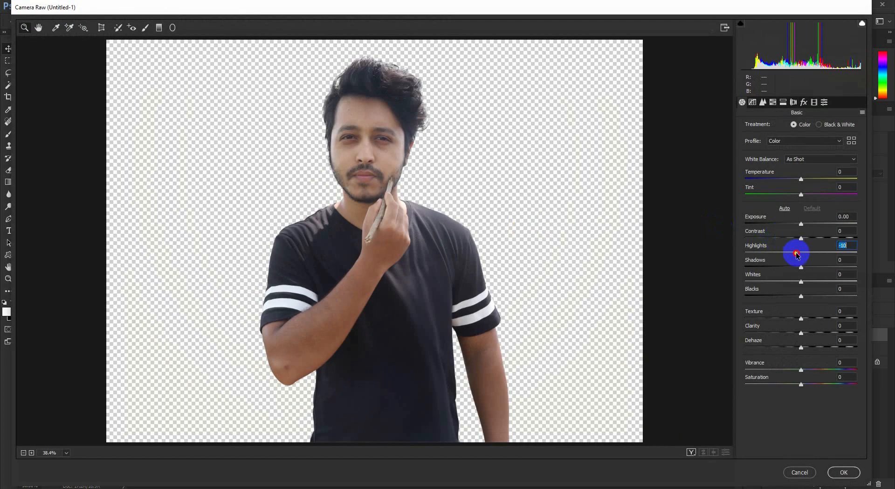
{"action": "left_click_drag", "start_coordinate": [800, 252], "coordinate": [834, 264]}
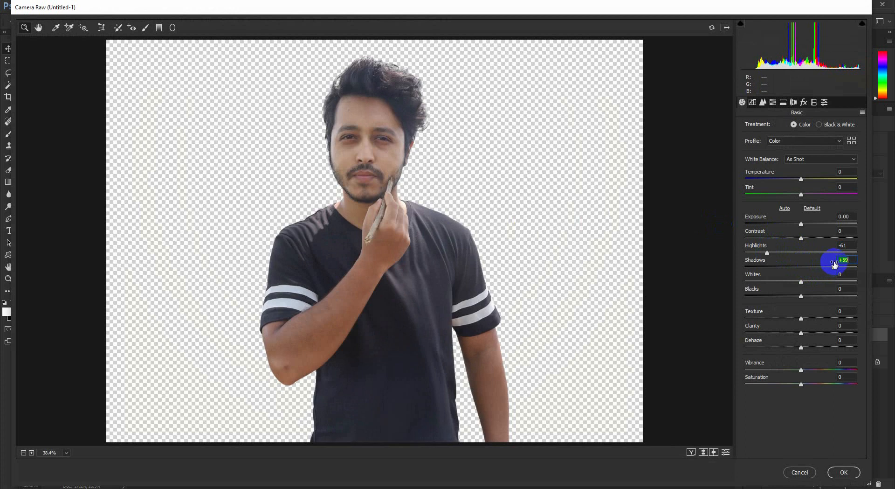
{"action": "left_click_drag", "start_coordinate": [802, 236], "coordinate": [810, 239]}
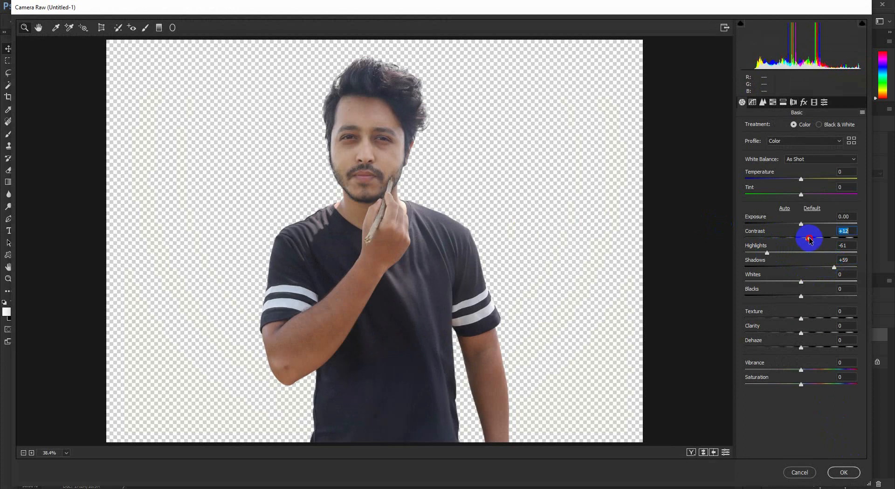
{"action": "left_click_drag", "start_coordinate": [802, 332], "coordinate": [820, 330]}
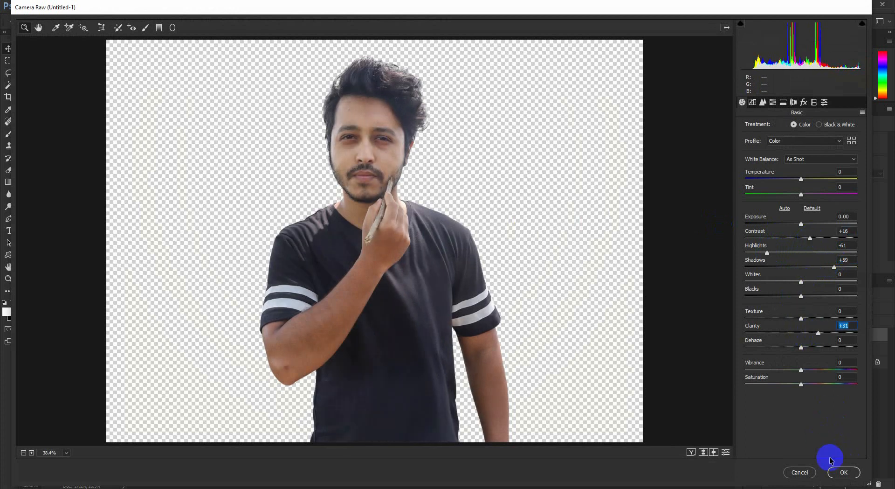
{"action": "left_click", "coordinate": [844, 472]}
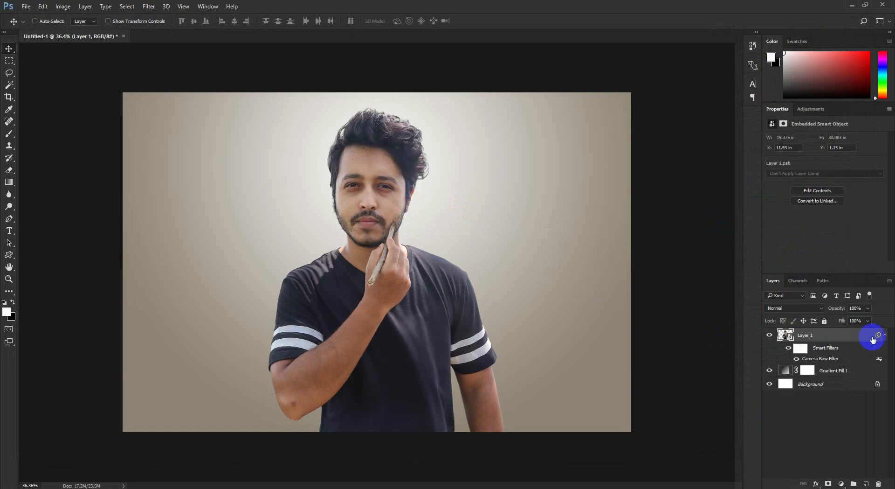
{"action": "left_click", "coordinate": [881, 338]}
- Add a new layer above the man, fill it with 50% gray and set its blend mode to Overlay
{"action": "left_click", "coordinate": [866, 483]}
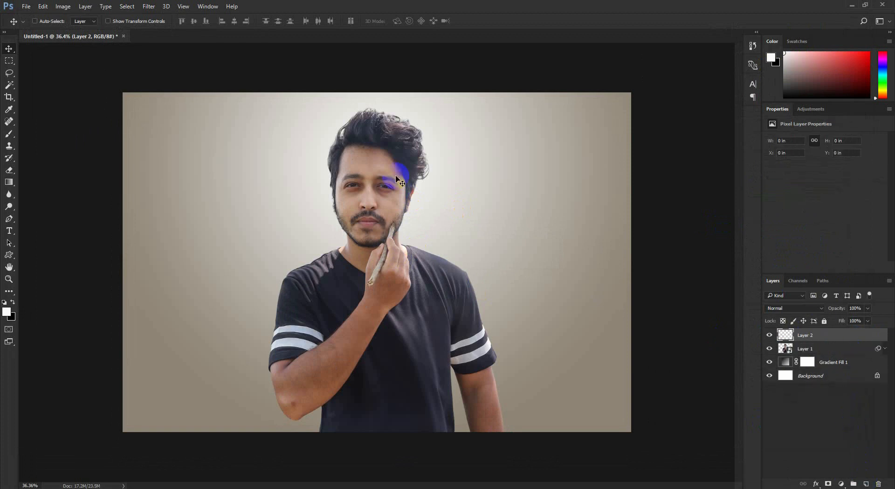
{"action": "left_click", "coordinate": [43, 6]}
{"action": "left_click", "coordinate": [49, 148]}
{"action": "left_click", "coordinate": [455, 142]}
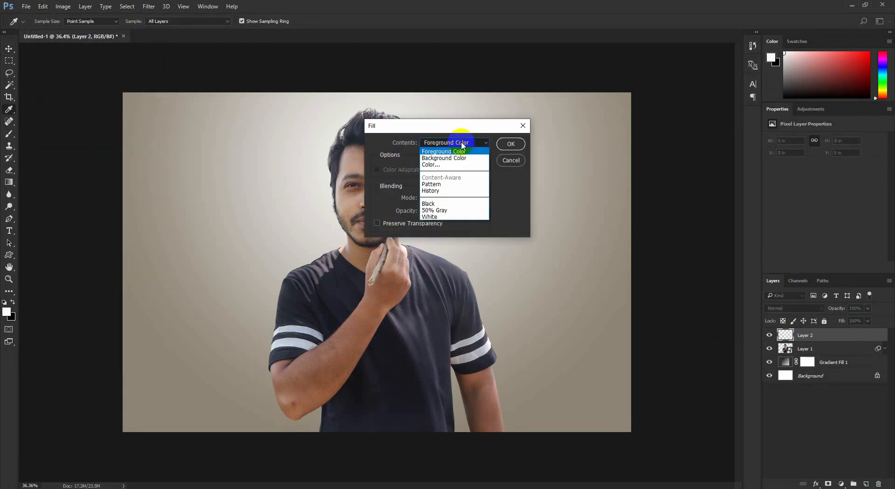
{"action": "left_click", "coordinate": [446, 201]}
{"action": "left_click", "coordinate": [511, 144]}
{"action": "key", "text": "v"}
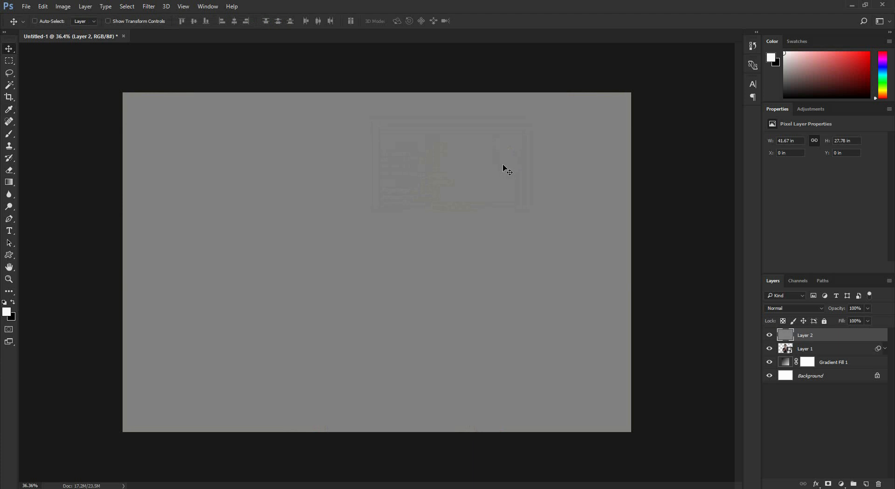
{"action": "left_click", "coordinate": [784, 308]}
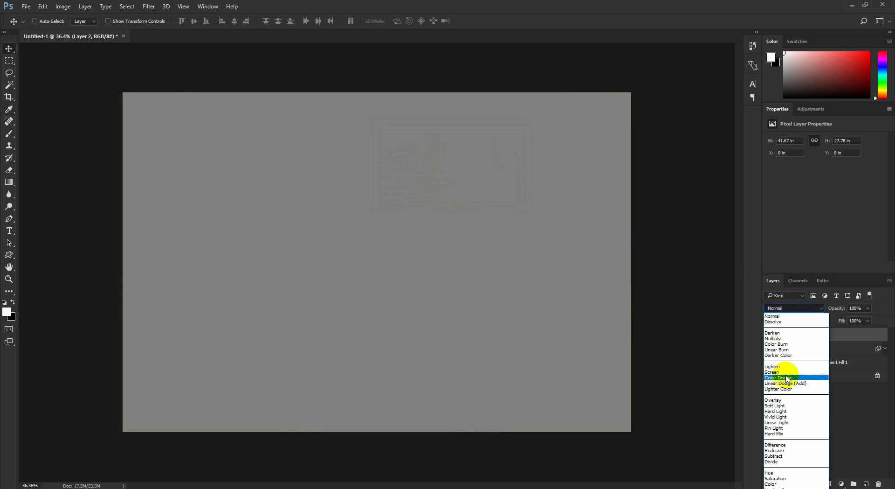
{"action": "left_click", "coordinate": [773, 400]}
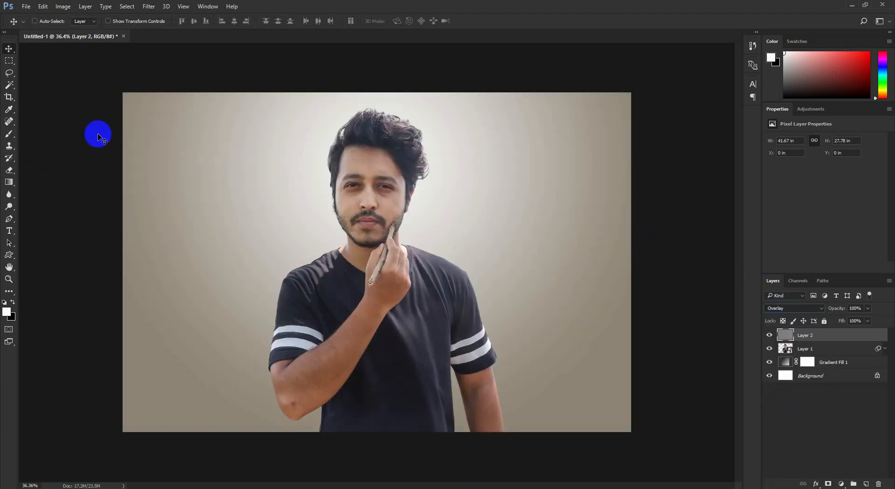
- Dodge and burn the man's face, arms, hand and shirt folds on the gray layer in Midtones at 10% exposure
{"action": "left_click_drag", "start_coordinate": [9, 206], "coordinate": [28, 210]}
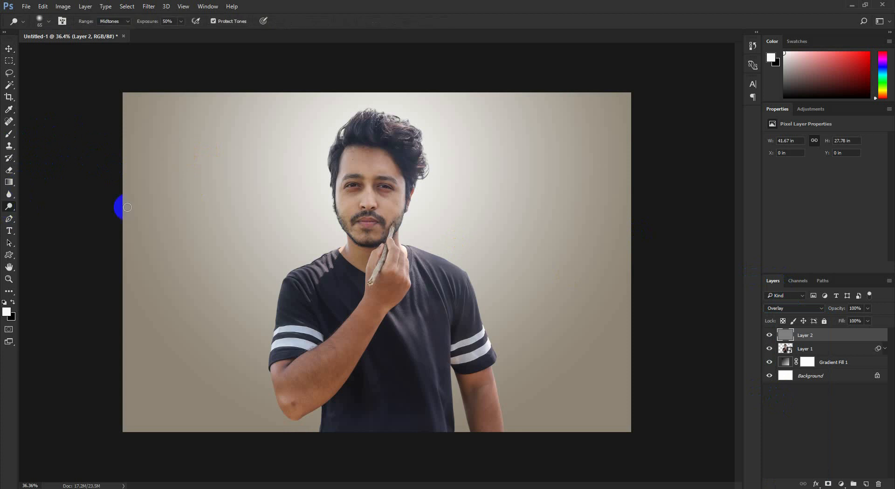
{"action": "scroll", "coordinate": [369, 191], "scroll_direction": "up", "scroll_amount": 5}
{"action": "key", "text": "["}
{"action": "key", "text": "["}
{"action": "key", "text": "["}
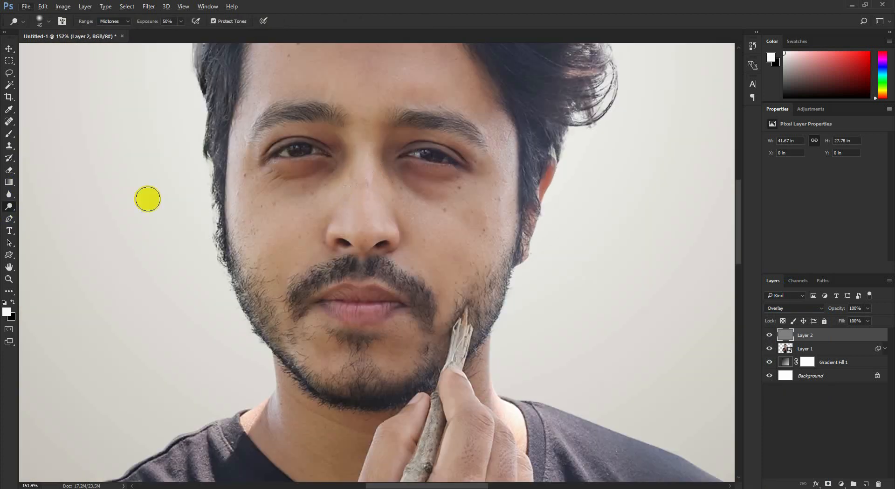
{"action": "right_click", "coordinate": [10, 206]}
{"action": "left_click", "coordinate": [44, 208]}
{"action": "left_click", "coordinate": [147, 24]}
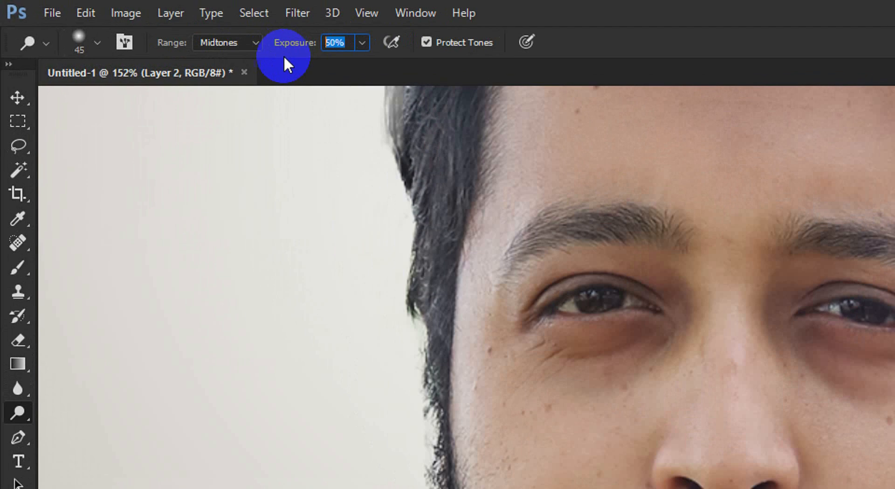
{"action": "type", "text": "10"}
{"action": "key", "text": "Return"}
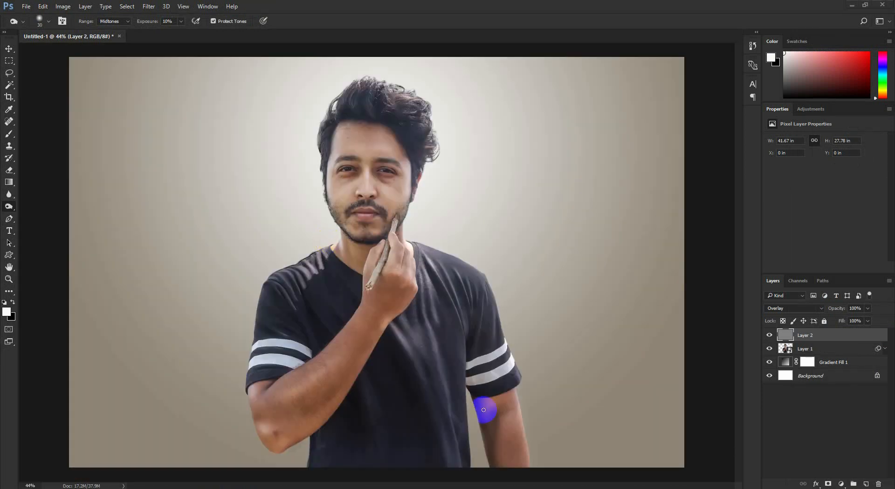
- View the dodge and burn strokes in Normal blend mode, then return the gray layer to Overlay
{"action": "left_click", "coordinate": [776, 309]}
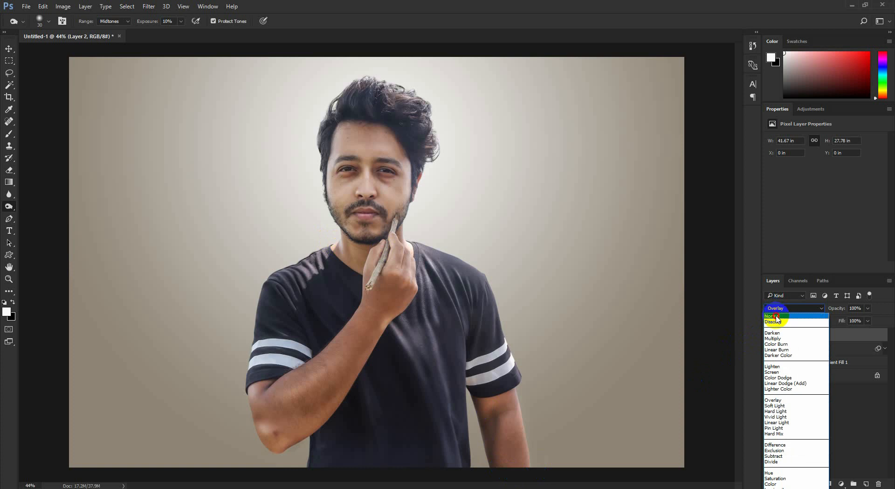
{"action": "left_click", "coordinate": [773, 316]}
{"action": "left_click", "coordinate": [788, 307]}
{"action": "left_click", "coordinate": [773, 400]}
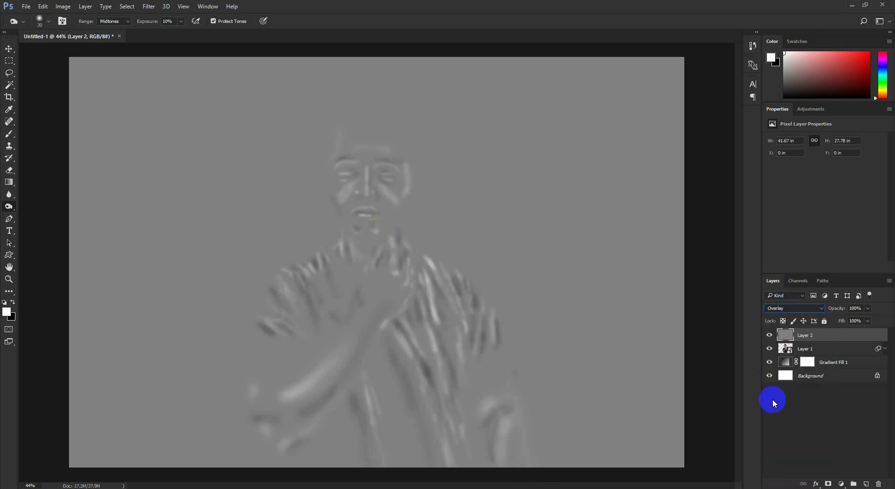
{"action": "left_click", "coordinate": [9, 49]}
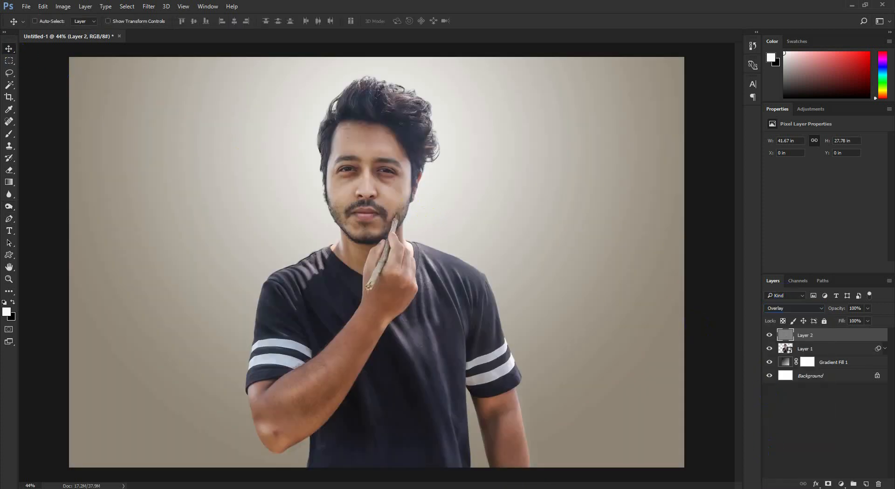
- Add a new top layer and use Apply Image to fill it with the merged RGB image, Multiply blending, 100% opacity
{"action": "left_click", "coordinate": [866, 484]}
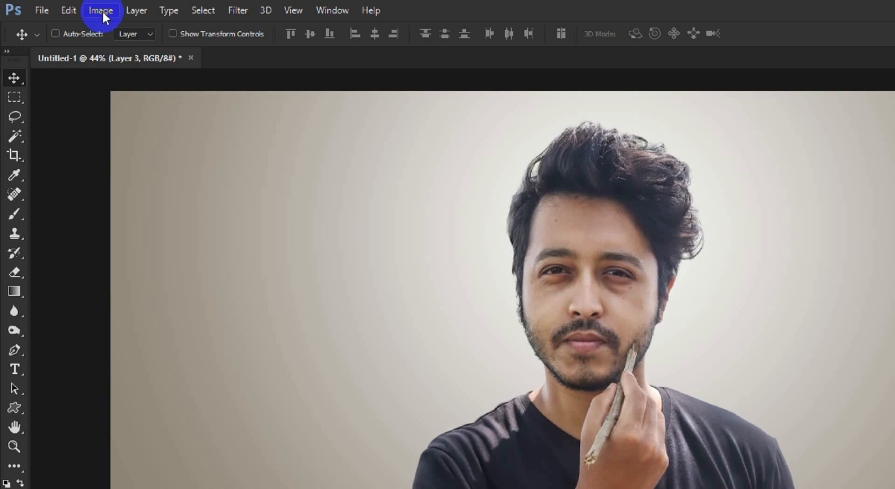
{"action": "left_click", "coordinate": [63, 7]}
{"action": "left_click", "coordinate": [80, 137]}
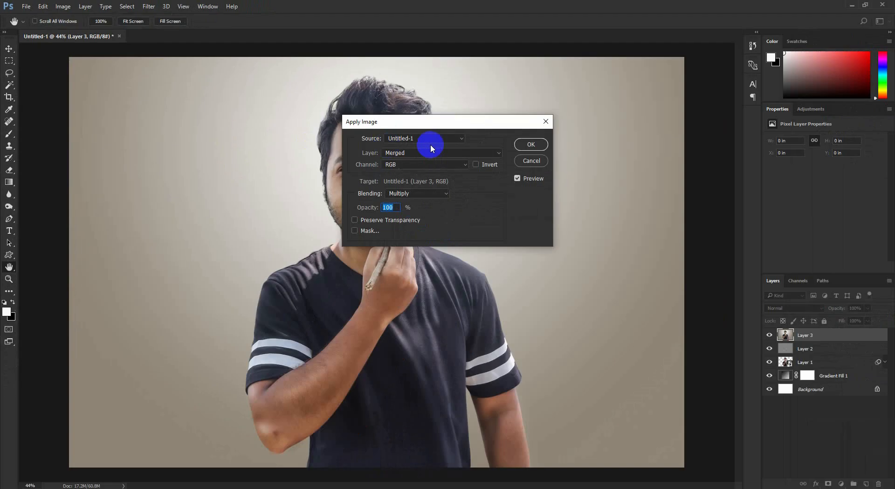
{"action": "left_click", "coordinate": [521, 146]}
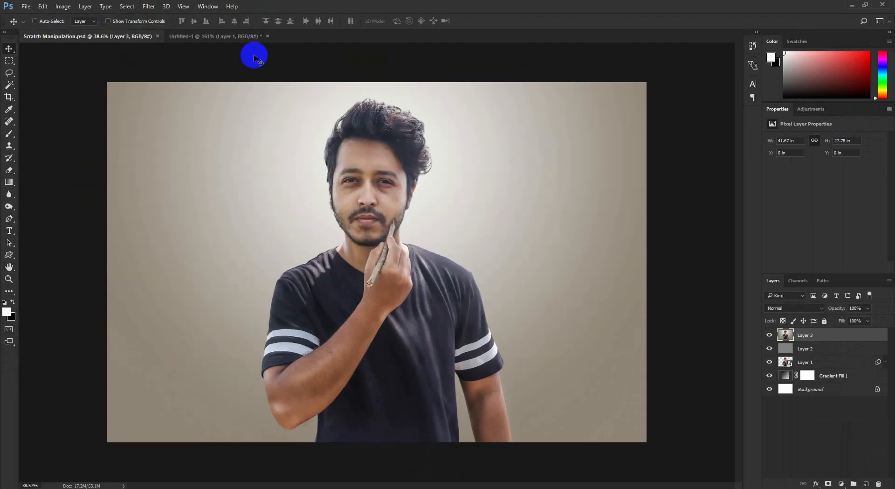
- Bring the cut-out orange pencil from the other document into Scratch Manipulation.psd, over the man's chin and hand
{"action": "left_click", "coordinate": [224, 36]}
{"action": "mouse_move", "coordinate": [279, 96]}
{"action": "left_mouse_down"}
{"action": "mouse_move", "coordinate": [116, 34]}
{"action": "mouse_move", "coordinate": [389, 221]}
{"action": "left_mouse_up"}
{"action": "scroll", "coordinate": [498, 254], "scroll_direction": "up", "scroll_amount": 6}
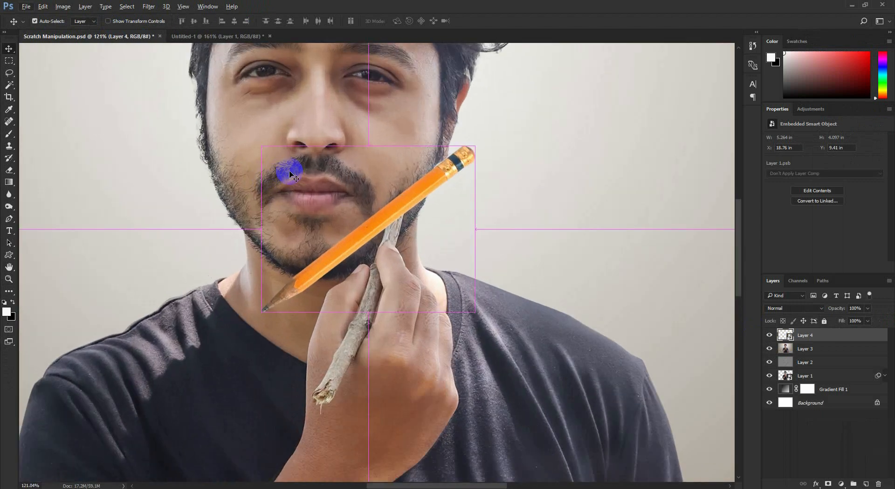
- Transform the pencil to about 95% size and about 152° rotation, aligning it over the stick in the man's hand
{"action": "key", "text": "ctrl+t"}
{"action": "mouse_move", "coordinate": [495, 168]}
{"action": "left_mouse_down"}
{"action": "mouse_move", "coordinate": [334, 324]}
{"action": "mouse_move", "coordinate": [314, 318]}
{"action": "left_mouse_up"}
{"action": "left_click_drag", "start_coordinate": [369, 256], "coordinate": [366, 340]}
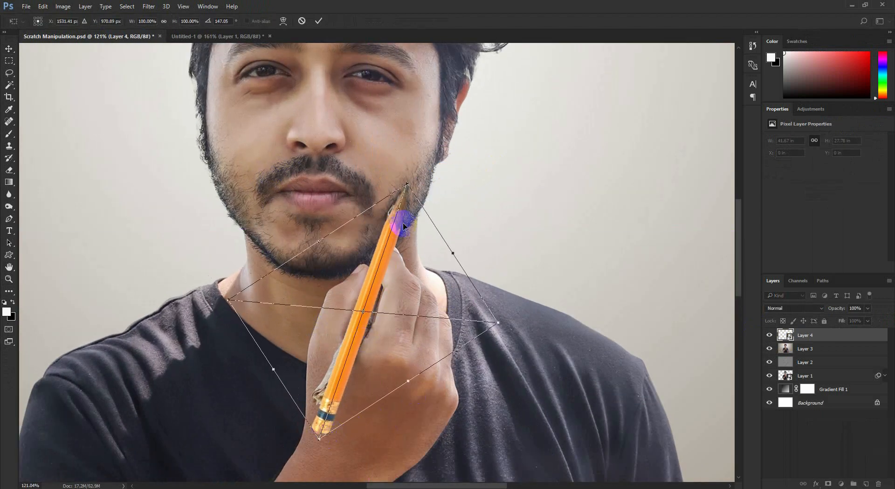
{"action": "left_click_drag", "start_coordinate": [407, 186], "coordinate": [400, 196]}
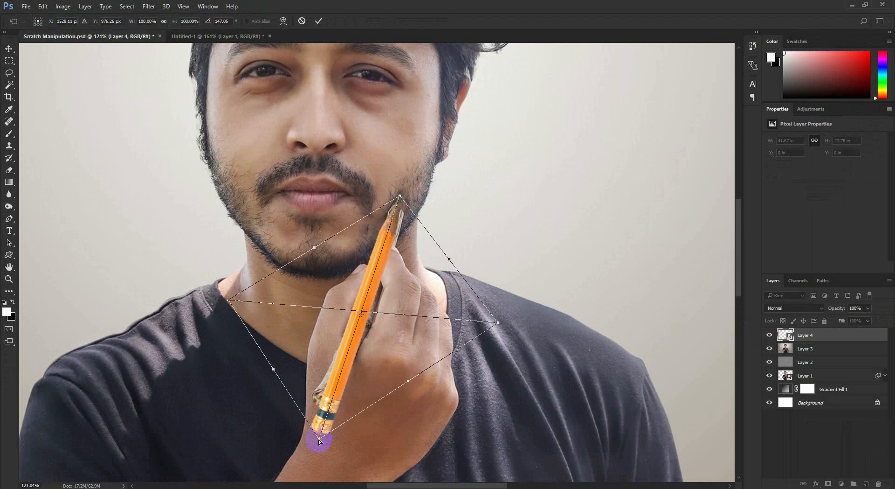
{"action": "left_click_drag", "start_coordinate": [319, 441], "coordinate": [321, 418]}
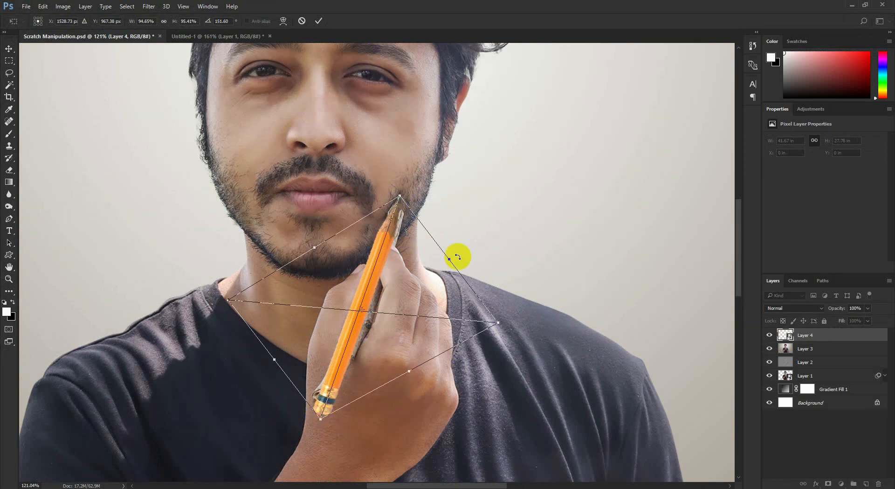
{"action": "left_click_drag", "start_coordinate": [487, 283], "coordinate": [488, 287]}
{"action": "left_click_drag", "start_coordinate": [426, 292], "coordinate": [430, 295]}
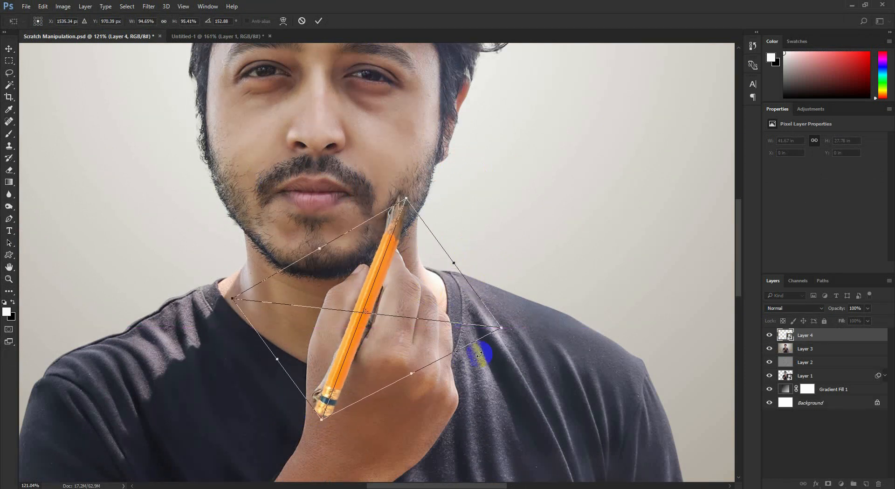
{"action": "left_click_drag", "start_coordinate": [481, 353], "coordinate": [496, 368]}
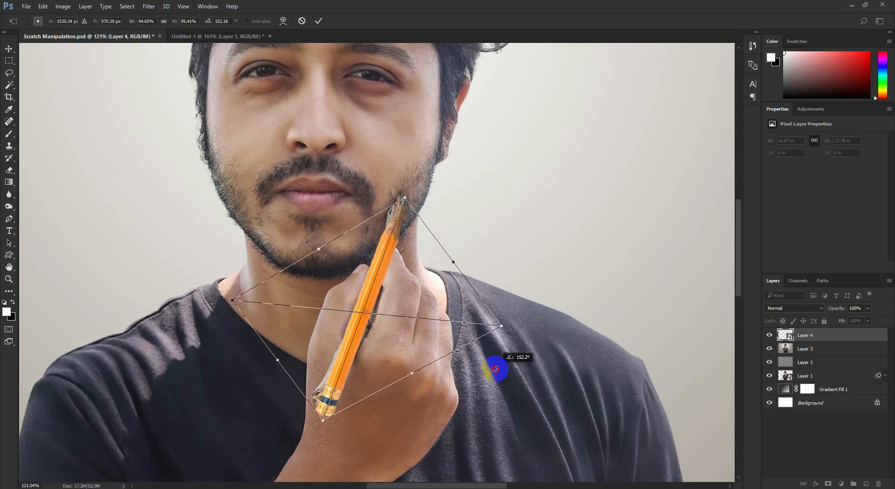
{"action": "left_click", "coordinate": [318, 21]}
- Clone skin over the stick remnants beside the pencil's eraser end on the merged image layer with the Clone Stamp
{"action": "scroll", "coordinate": [325, 431], "scroll_direction": "up", "scroll_amount": 3}
{"action": "scroll", "coordinate": [325, 431], "scroll_direction": "up", "scroll_amount": 1}
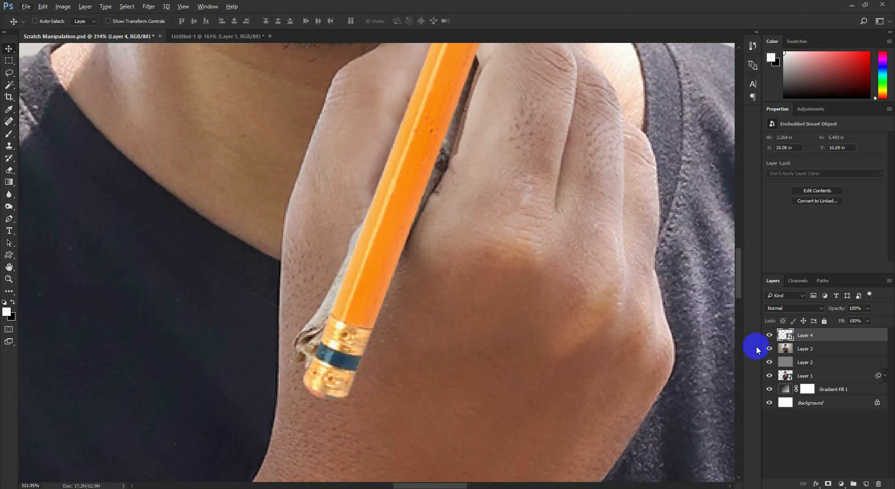
{"action": "left_click", "coordinate": [793, 349]}
{"action": "left_click", "coordinate": [9, 146]}
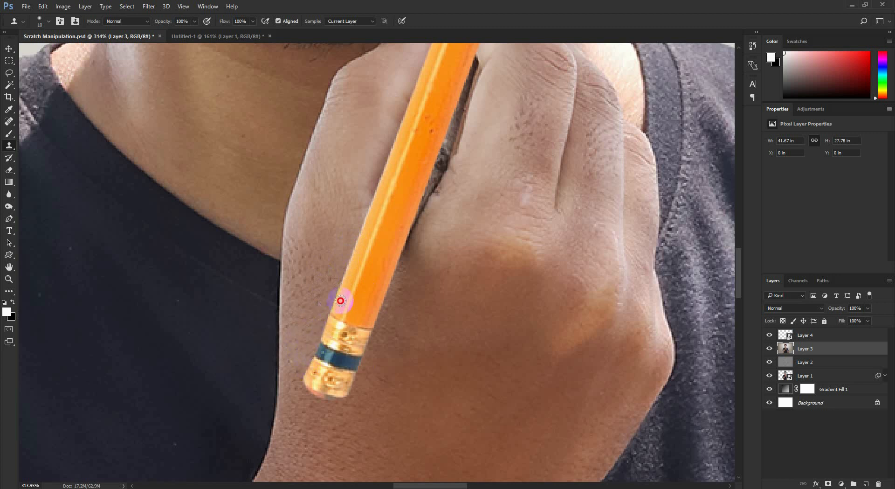
- Clone out the stick tip around the pencil point in the beard and touch up the hand along the lower pencil edge
{"action": "scroll", "coordinate": [350, 265], "scroll_direction": "up", "scroll_amount": 10}
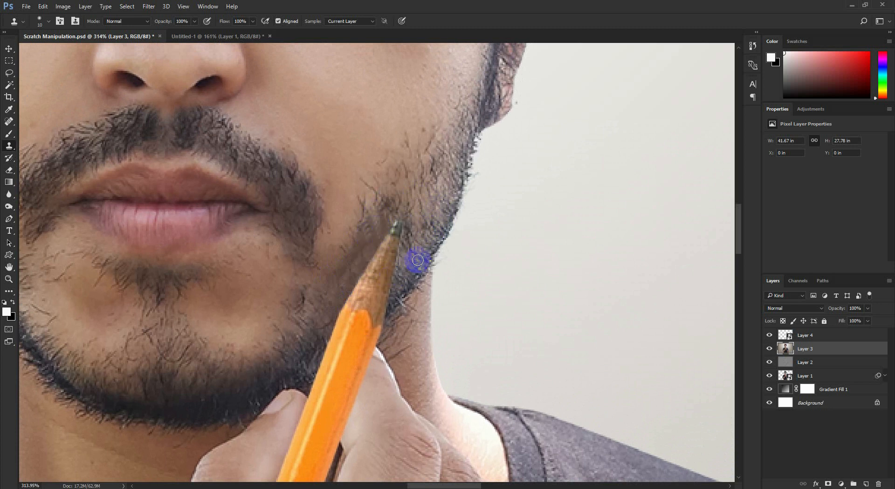
{"action": "scroll", "coordinate": [423, 209], "scroll_direction": "down", "scroll_amount": 18}
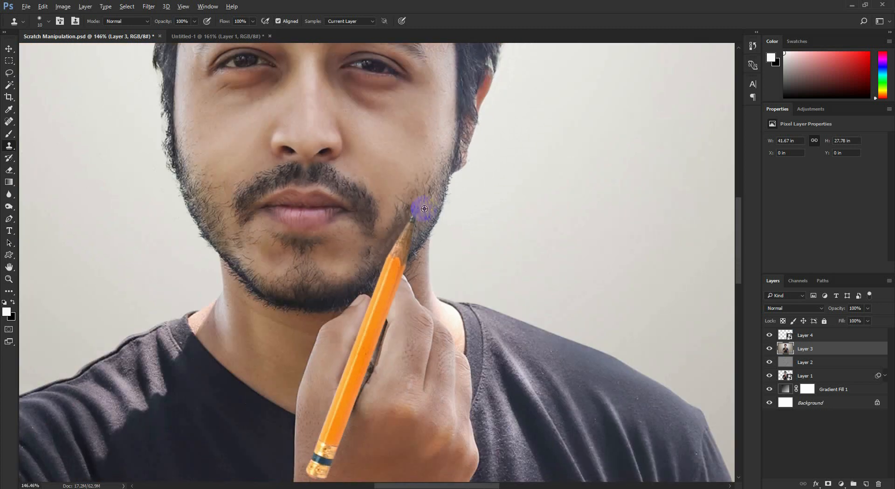
{"action": "scroll", "coordinate": [394, 306], "scroll_direction": "up", "scroll_amount": 13}
{"action": "scroll", "coordinate": [432, 191], "scroll_direction": "up", "scroll_amount": 4}
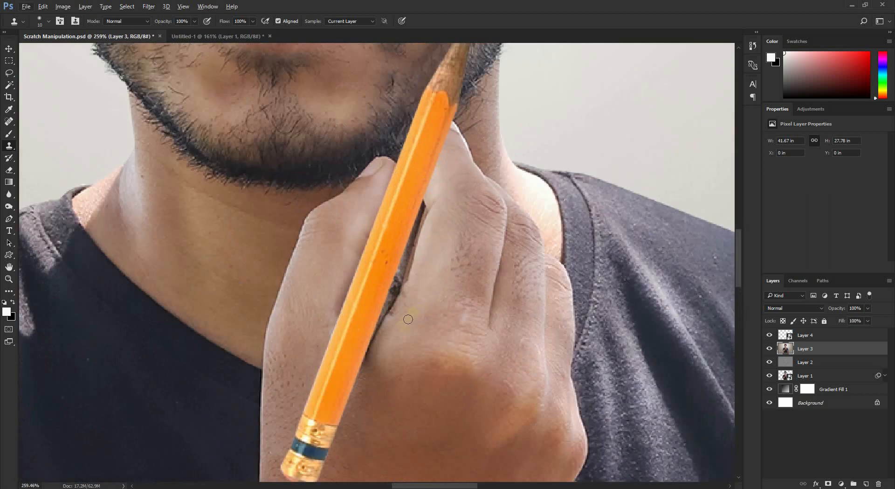
{"action": "left_click", "coordinate": [367, 386], "text": "alt"}
{"action": "left_click_drag", "start_coordinate": [361, 366], "coordinate": [373, 336]}
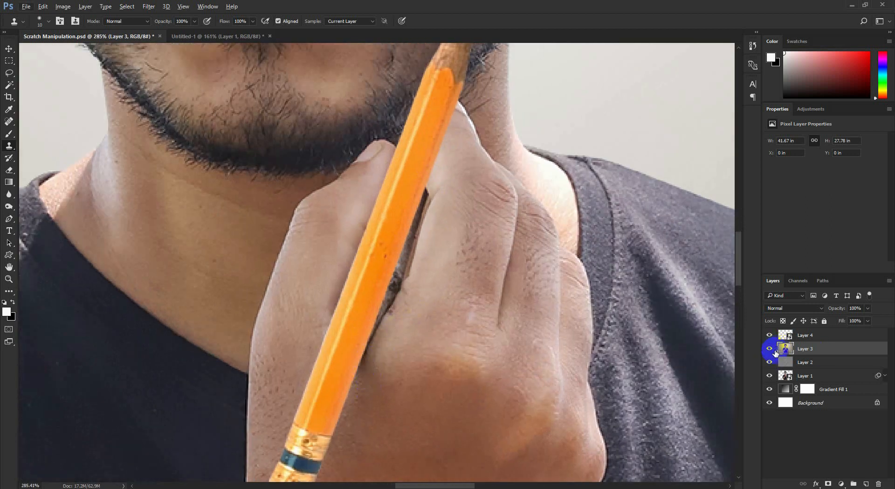
- Hide the pencil layer and trace the fingertip that should overlap the pencil with a Pen tool path
{"action": "left_click", "coordinate": [770, 335]}
{"action": "left_click", "coordinate": [770, 336]}
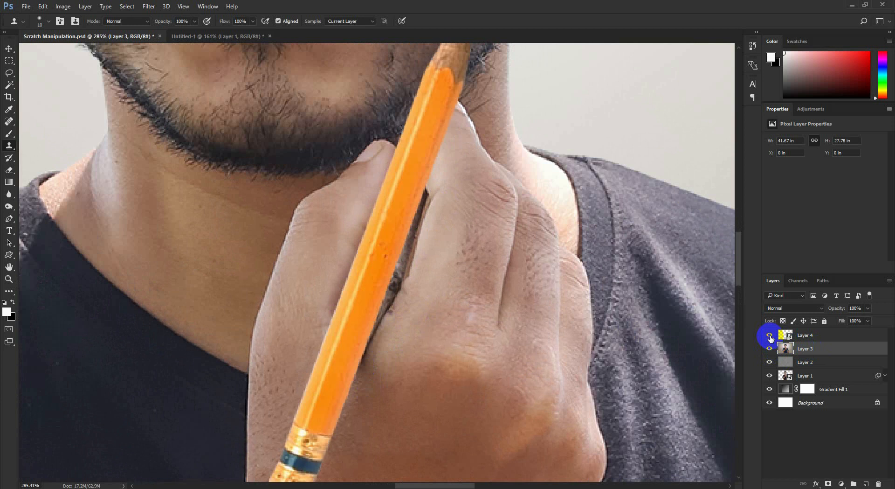
{"action": "left_click", "coordinate": [770, 336]}
{"action": "scroll", "coordinate": [502, 153], "scroll_direction": "up", "scroll_amount": 3}
{"action": "scroll", "coordinate": [502, 153], "scroll_direction": "up", "scroll_amount": 3}
{"action": "scroll", "coordinate": [509, 159], "scroll_direction": "up", "scroll_amount": 2}
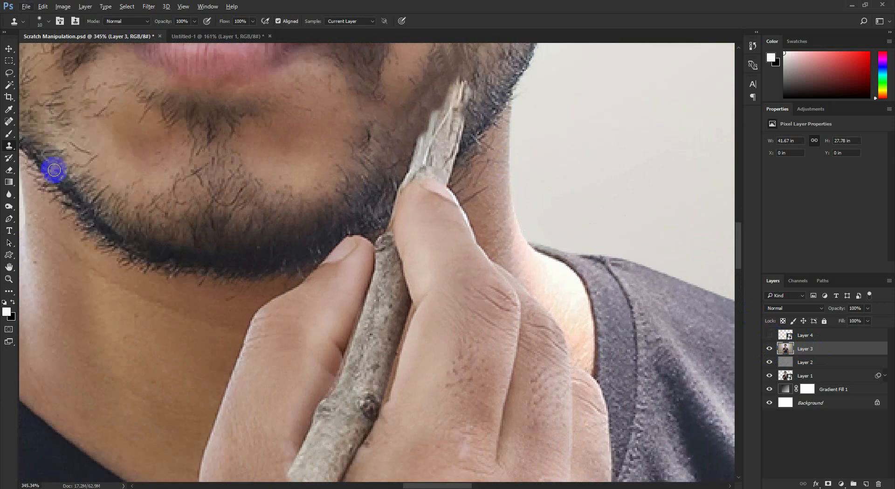
{"action": "left_click", "coordinate": [9, 219]}
{"action": "scroll", "coordinate": [513, 218], "scroll_direction": "up", "scroll_amount": 2}
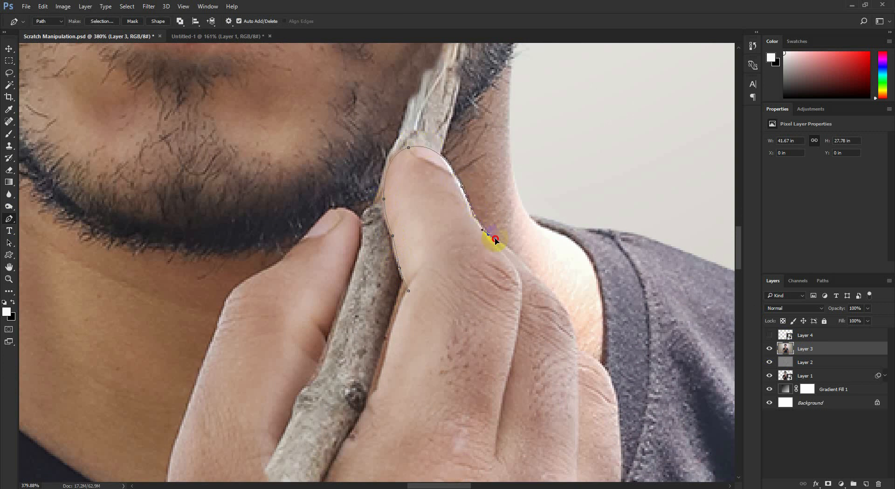
{"action": "scroll", "coordinate": [499, 286], "scroll_direction": "down", "scroll_amount": 2}
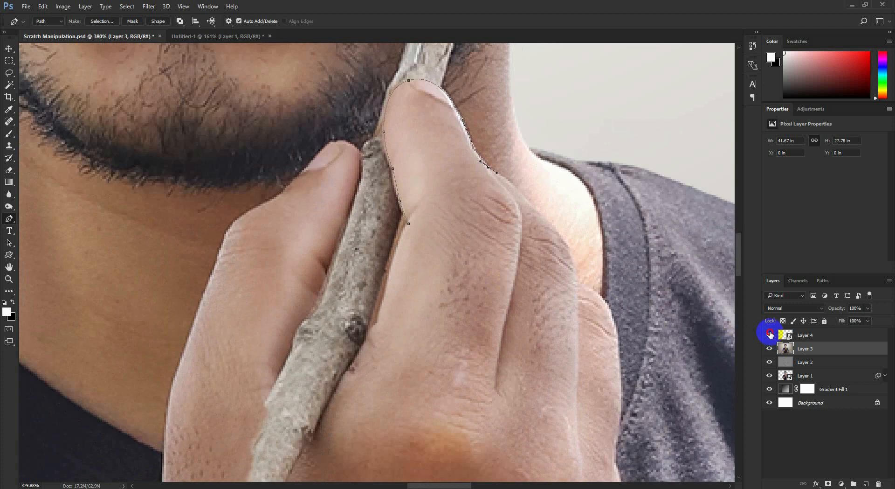
- Show the pencil layer again and mask the traced fingertip area out of it so the finger sits in front
{"action": "left_click", "coordinate": [769, 334]}
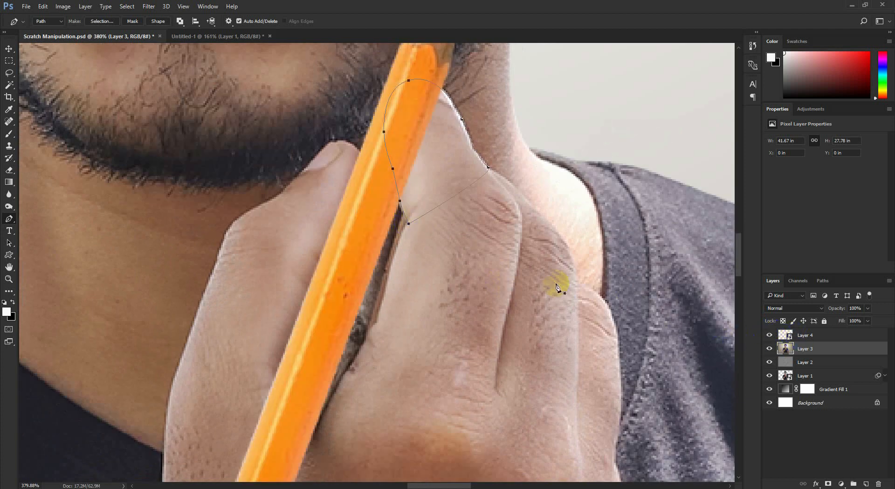
{"action": "left_click", "coordinate": [820, 335]}
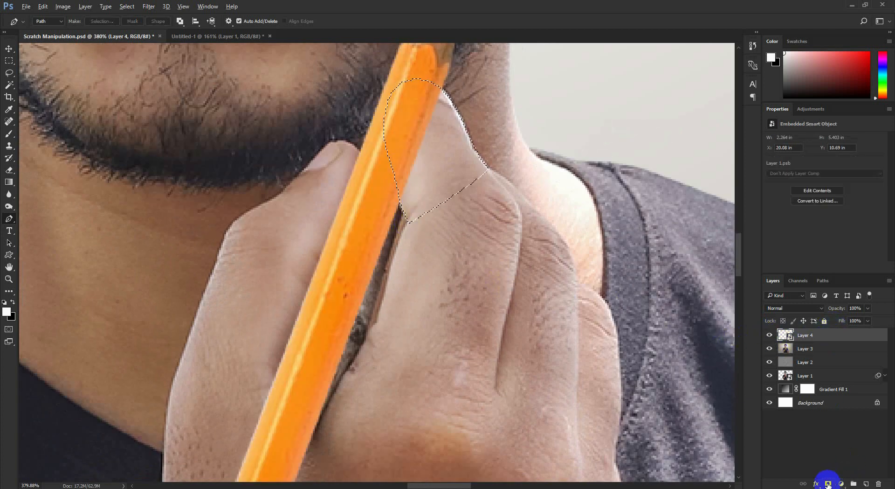
{"action": "left_click", "coordinate": [828, 483]}
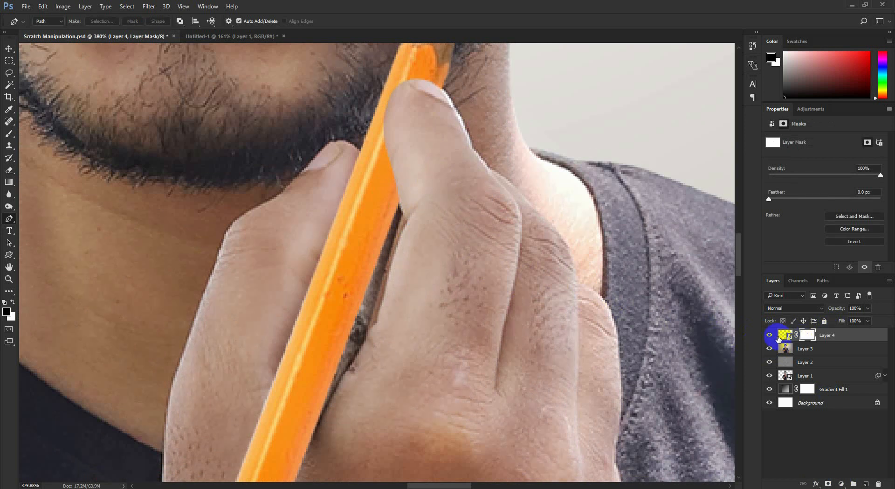
{"action": "left_click", "coordinate": [772, 335]}
{"action": "left_click", "coordinate": [772, 336]}
{"action": "left_click", "coordinate": [771, 335]}
{"action": "left_click", "coordinate": [771, 335]}
- Add a new layer clipped to the pencil layer and choose a soft round 42 px brush
{"action": "left_click", "coordinate": [6, 49]}
{"action": "left_click", "coordinate": [867, 484]}
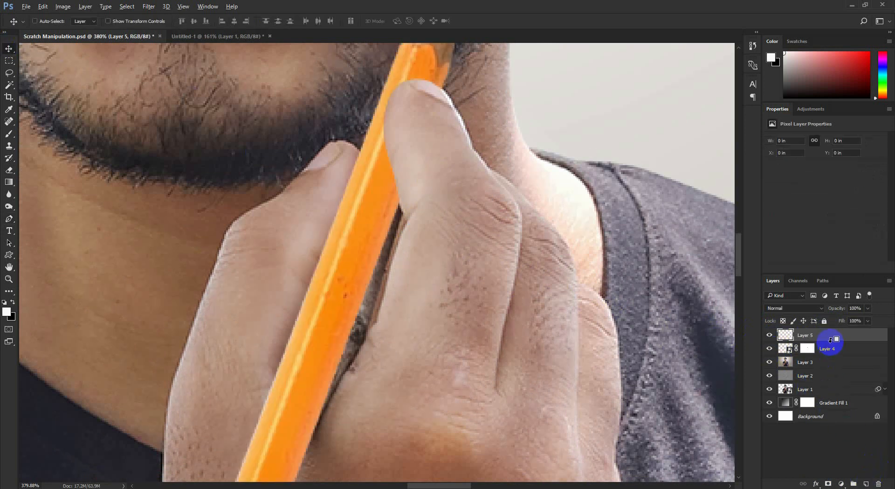
{"action": "left_click", "coordinate": [9, 139]}
{"action": "right_click", "coordinate": [301, 272]}
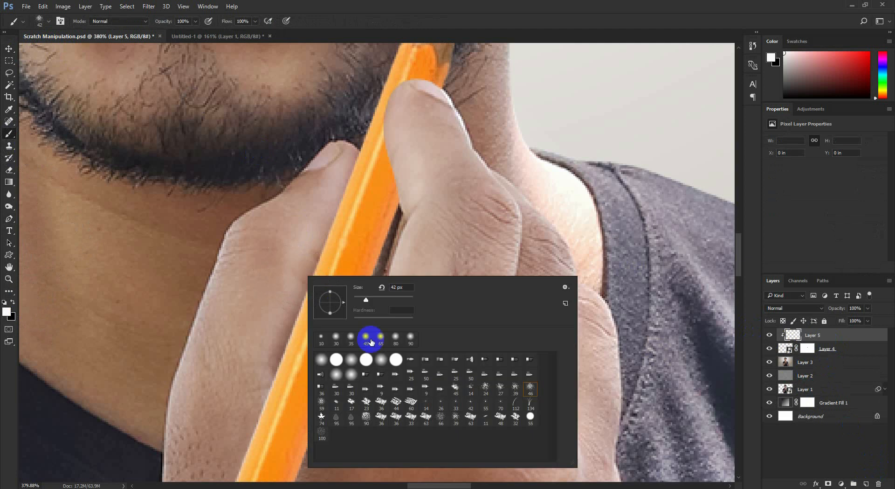
{"action": "left_click", "coordinate": [478, 9]}
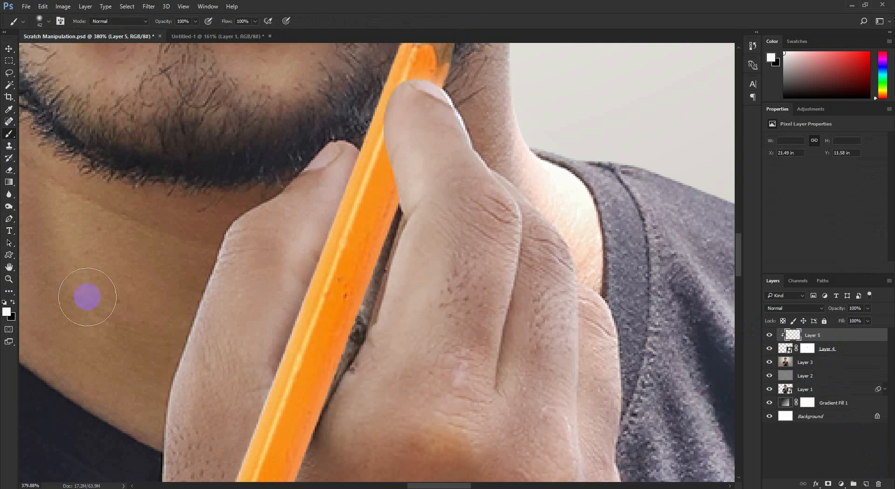
- Paint soft black shadows on the pencil beside the fingers and set the shadow layer's opacity to 70%
{"action": "left_click", "coordinate": [5, 303]}
{"action": "mouse_move", "coordinate": [416, 135]}
{"action": "left_mouse_down"}
{"action": "mouse_move", "coordinate": [437, 222]}
{"action": "mouse_move", "coordinate": [406, 290]}
{"action": "left_mouse_up"}
{"action": "mouse_move", "coordinate": [415, 244]}
{"action": "left_mouse_down"}
{"action": "mouse_move", "coordinate": [401, 263]}
{"action": "mouse_move", "coordinate": [345, 450]}
{"action": "left_mouse_up"}
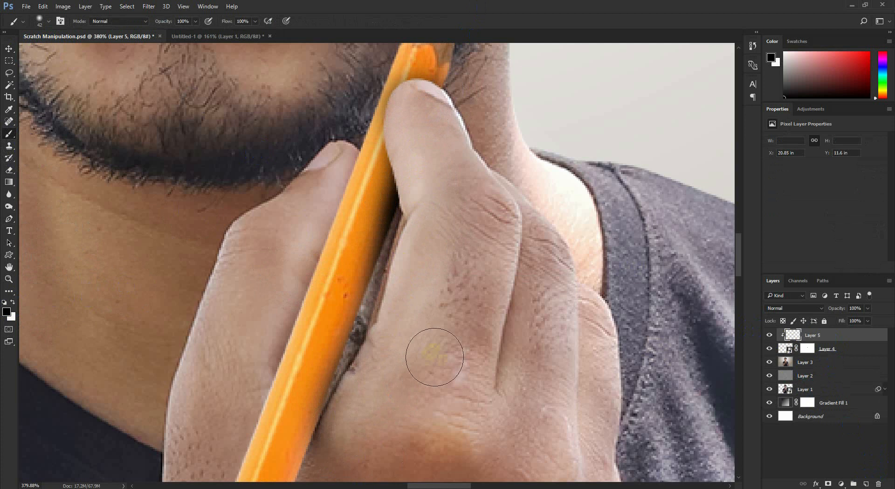
{"action": "scroll", "coordinate": [476, 322], "scroll_direction": "down", "scroll_amount": 5}
{"action": "left_click_drag", "start_coordinate": [432, 325], "coordinate": [408, 444]}
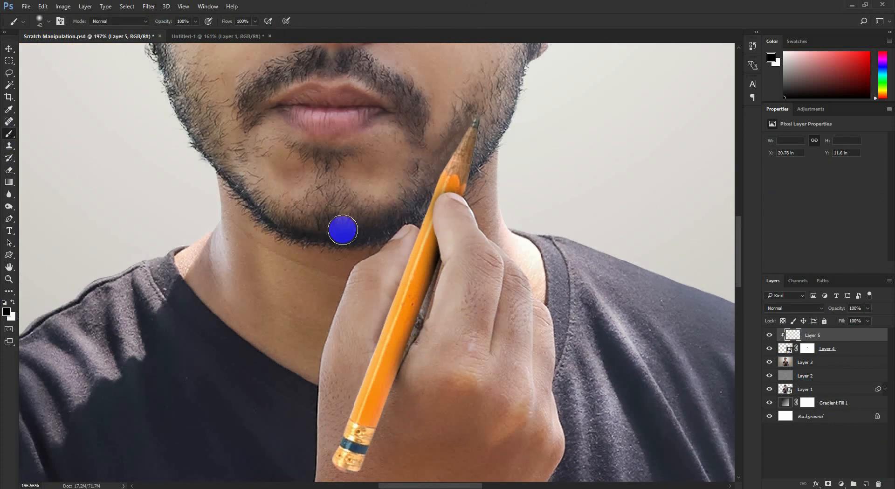
{"action": "left_click_drag", "start_coordinate": [474, 206], "coordinate": [490, 172]}
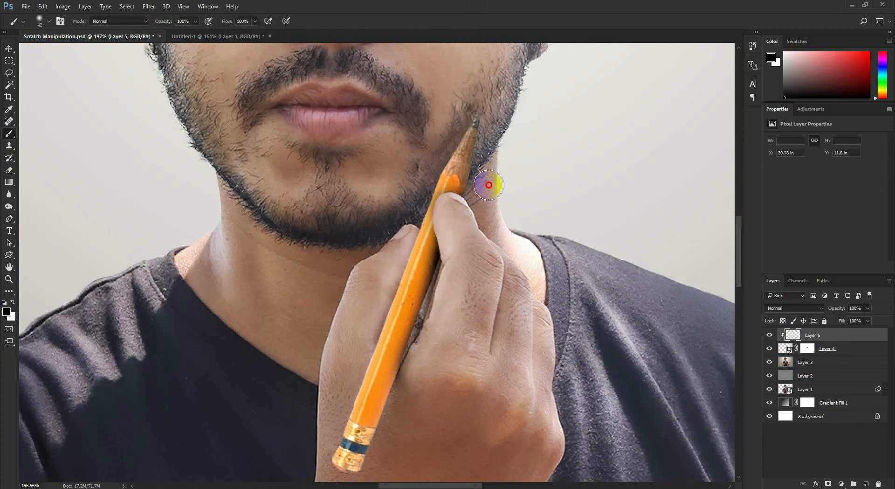
{"action": "left_click_drag", "start_coordinate": [835, 308], "coordinate": [825, 309]}
{"action": "key", "text": "v"}
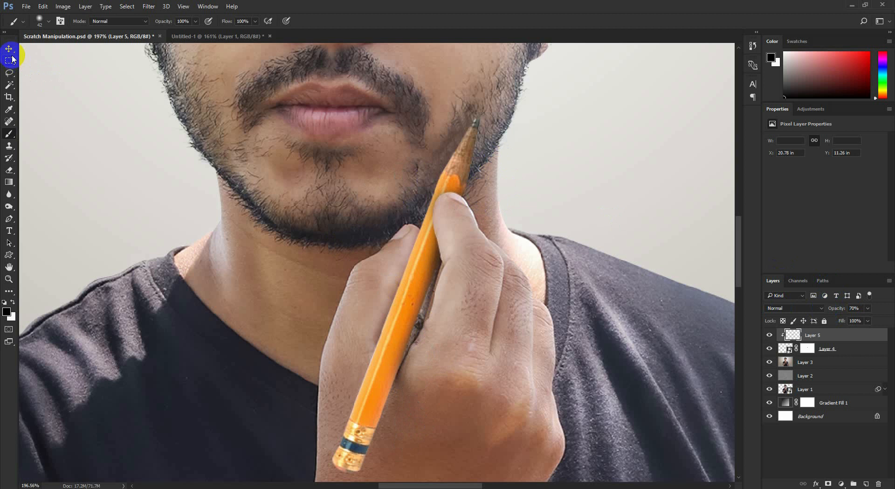
- Create a new top layer and fill it with the merged composite using Apply Image
{"action": "key", "text": "ctrl+0"}
{"action": "scroll", "coordinate": [499, 261], "scroll_direction": "up", "scroll_amount": 5}
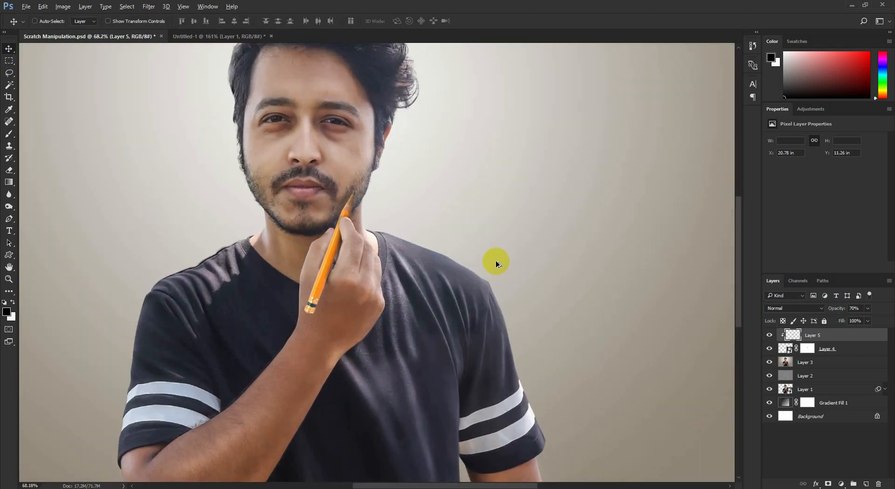
{"action": "scroll", "coordinate": [549, 289], "scroll_direction": "down", "scroll_amount": 3}
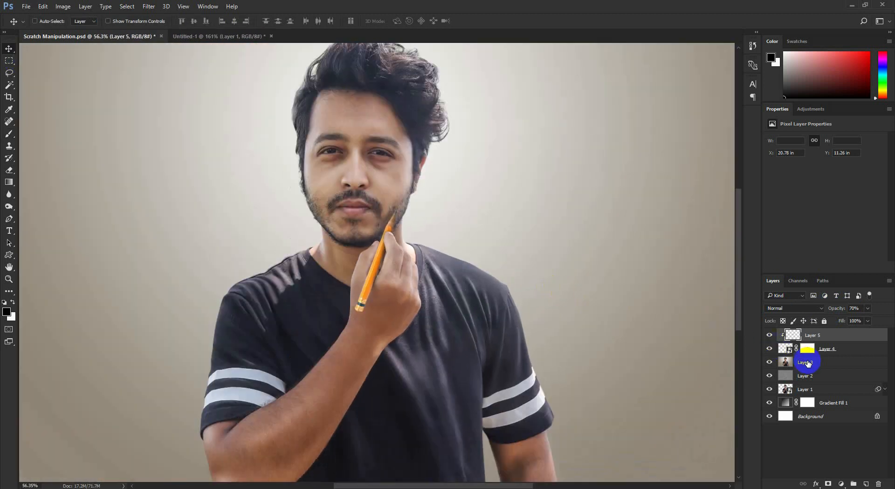
{"action": "left_click", "coordinate": [866, 484]}
{"action": "left_click", "coordinate": [62, 6]}
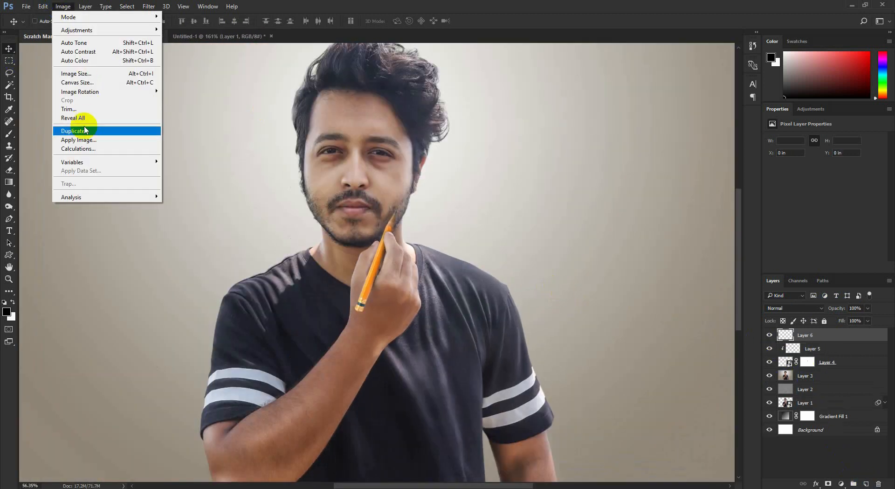
{"action": "left_click", "coordinate": [78, 140]}
{"action": "key", "text": "Return"}
{"action": "scroll", "coordinate": [459, 139], "scroll_direction": "down", "scroll_amount": 2}
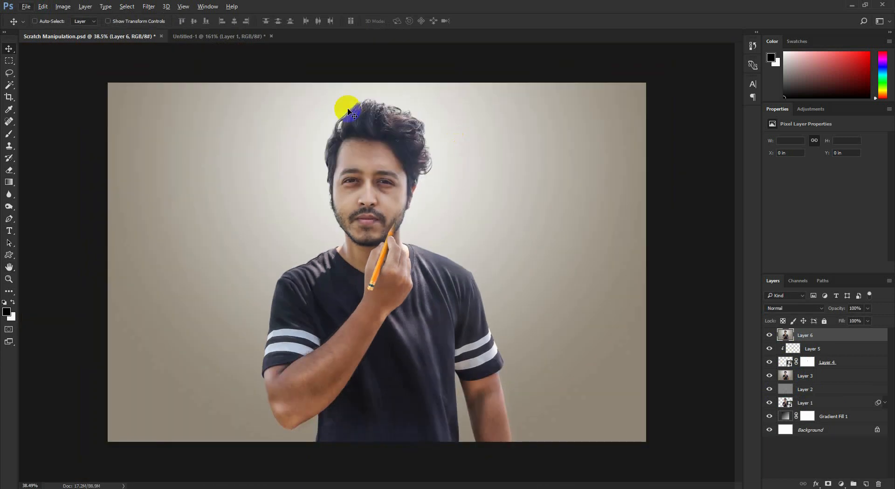
- Apply Auto Color and Auto Tone to the merged top layer
{"action": "left_click", "coordinate": [68, 7]}
{"action": "left_click", "coordinate": [85, 62]}
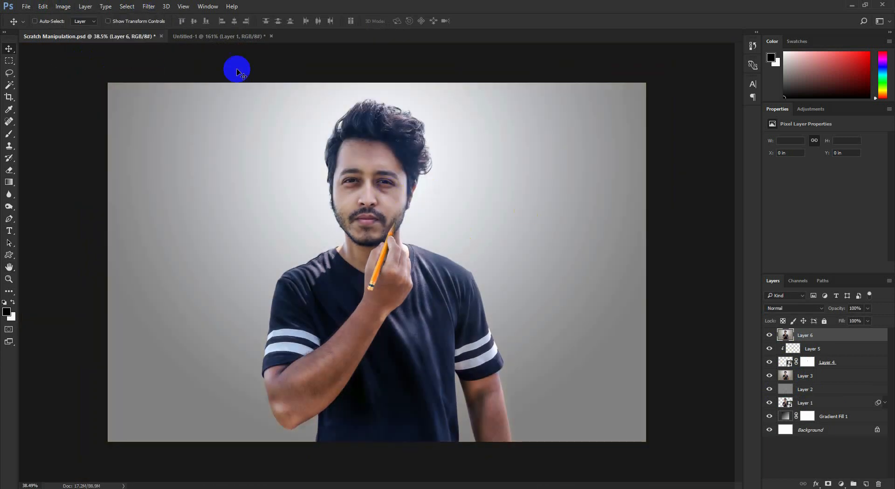
{"action": "left_click", "coordinate": [63, 7]}
{"action": "left_click", "coordinate": [76, 43]}
{"action": "scroll", "coordinate": [485, 271], "scroll_direction": "up", "scroll_amount": 1}
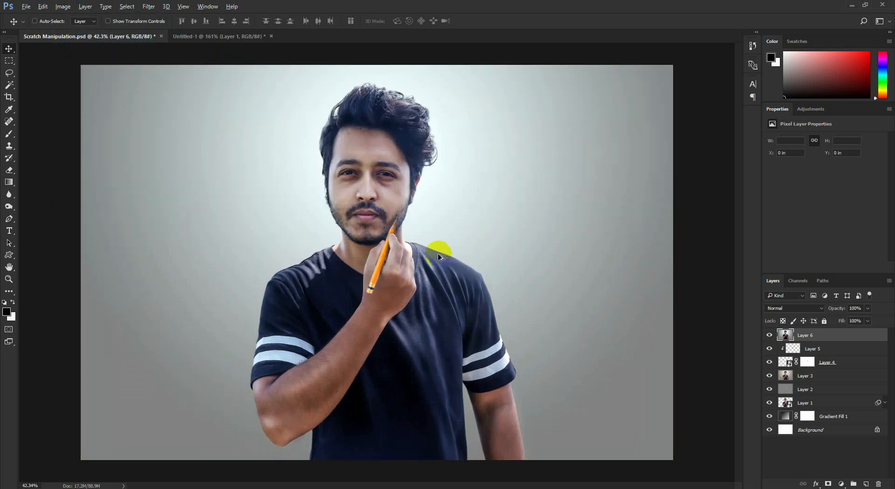
- Open the Camera Raw Filter and set the HSL luminance of Oranges to +30 and Yellows to +16
{"action": "left_click", "coordinate": [148, 6]}
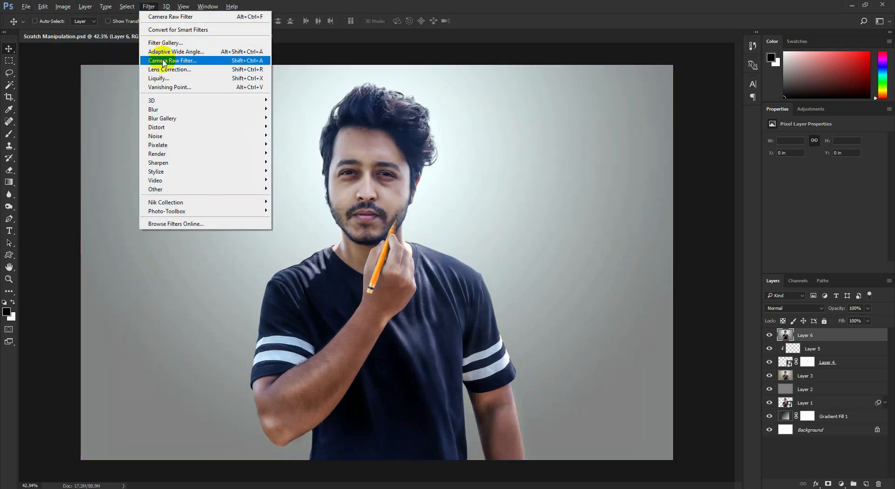
{"action": "left_click", "coordinate": [158, 61]}
{"action": "left_click", "coordinate": [774, 102]}
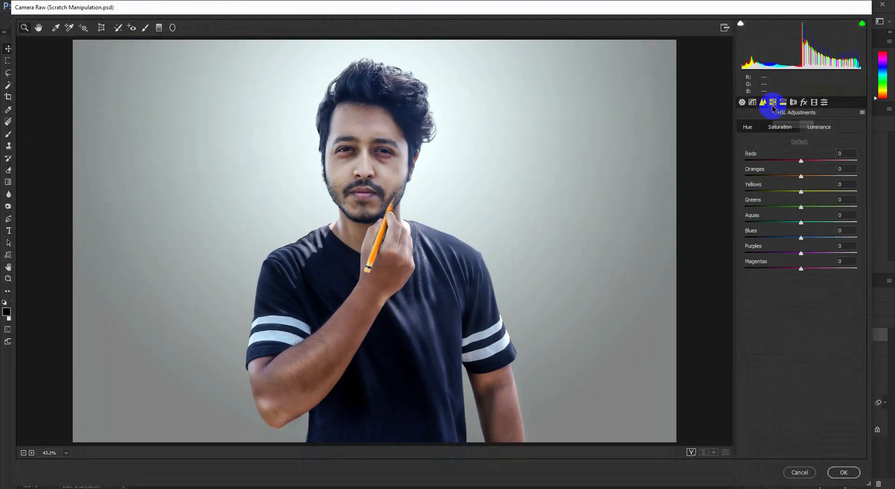
{"action": "left_click", "coordinate": [763, 102]}
{"action": "left_click", "coordinate": [773, 102]}
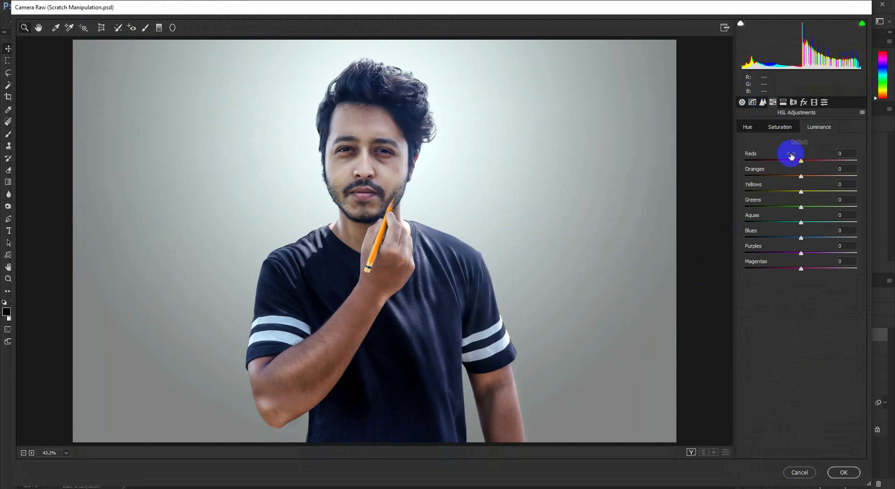
{"action": "left_click_drag", "start_coordinate": [801, 176], "coordinate": [811, 191]}
{"action": "left_click", "coordinate": [806, 189]}
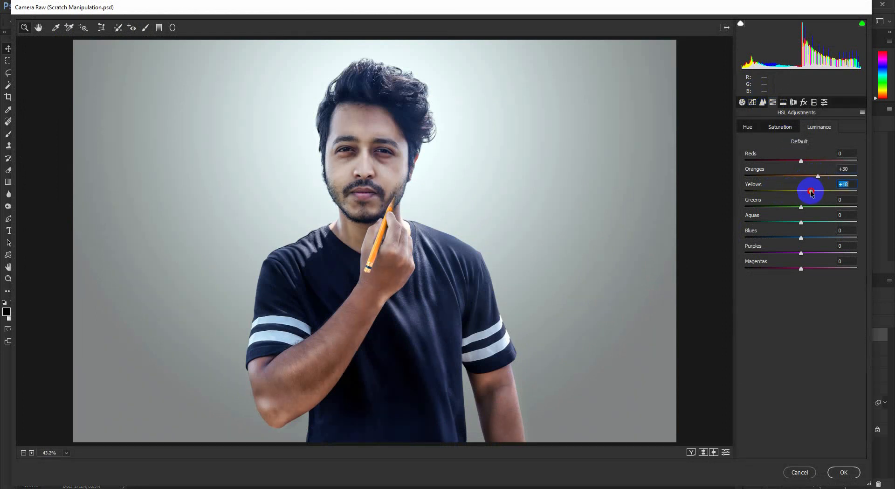
- Set the sharpening amount to 19, Texture to +13, Clarity to +4 and Dehaze to +8
{"action": "left_click", "coordinate": [763, 102]}
{"action": "left_click", "coordinate": [757, 139]}
{"action": "left_click", "coordinate": [742, 101]}
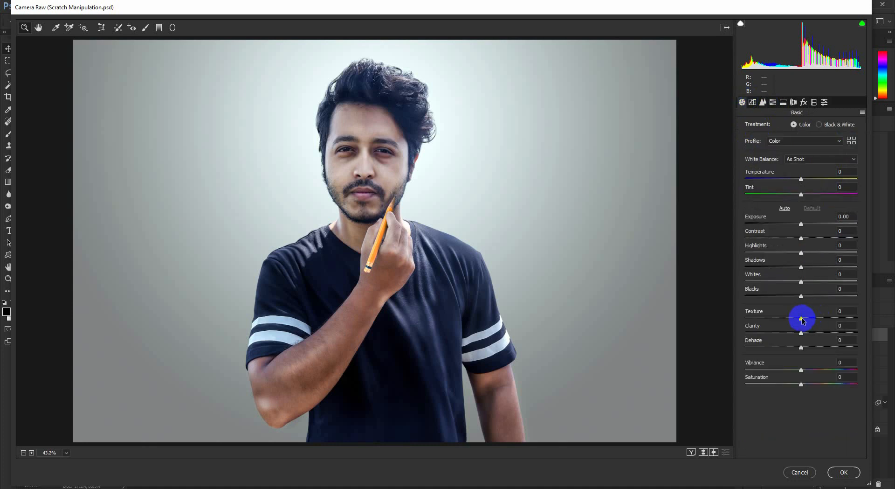
{"action": "left_click_drag", "start_coordinate": [802, 318], "coordinate": [808, 346]}
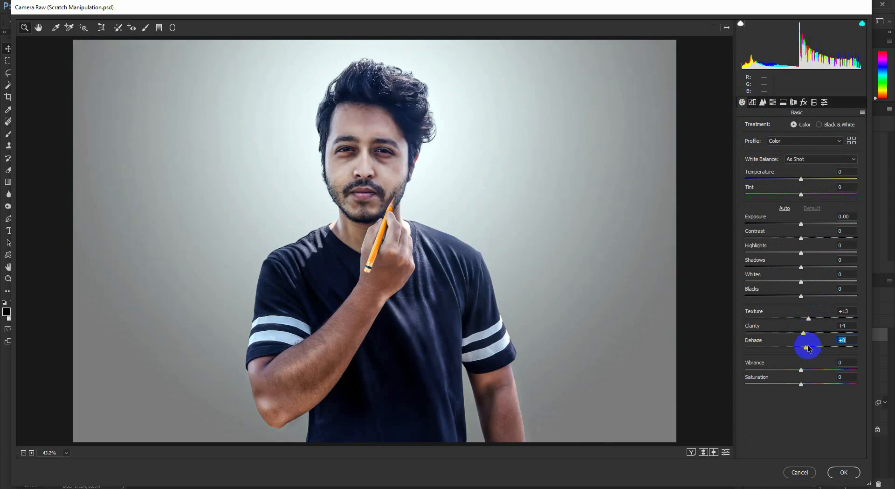
- Raise the Oranges luminance to about +55 and apply the Camera Raw adjustments
{"action": "left_click", "coordinate": [764, 102]}
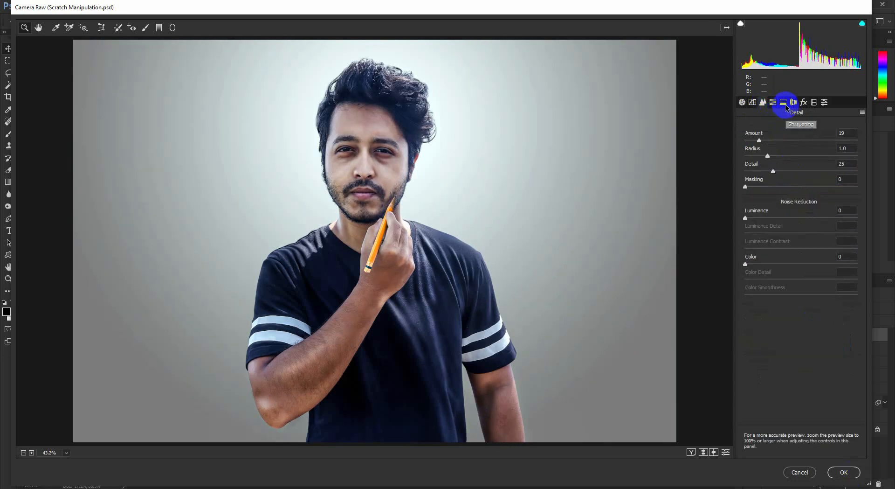
{"action": "left_click", "coordinate": [784, 102]}
{"action": "left_click", "coordinate": [774, 102]}
{"action": "left_click_drag", "start_coordinate": [803, 175], "coordinate": [833, 176]}
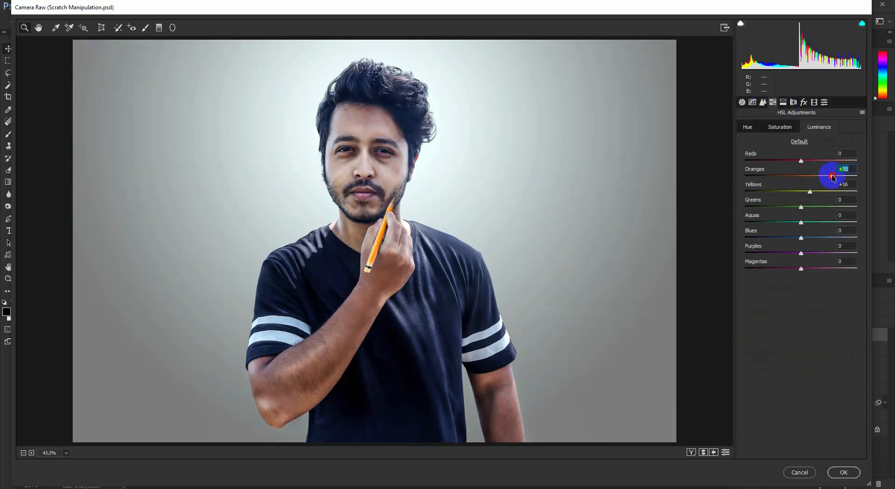
{"action": "left_click", "coordinate": [844, 472]}
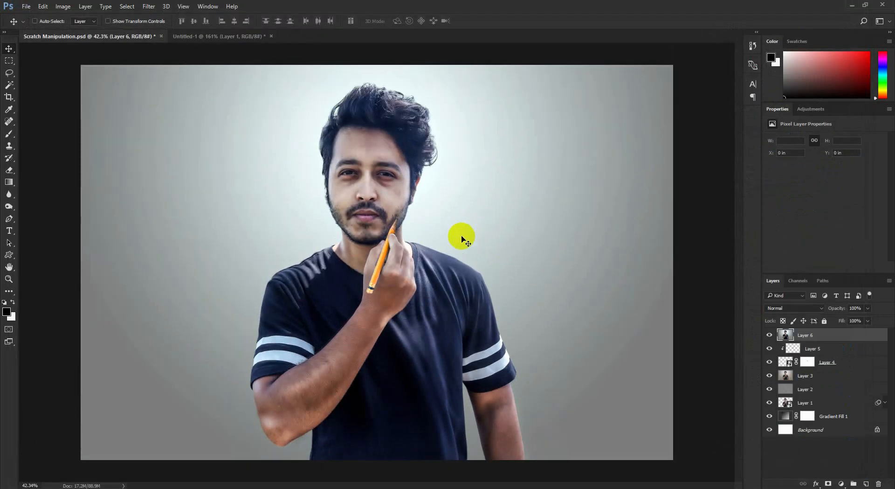
- Smooth the man's skin on the top layer with the SkinFiner filter, keeping its preset settings
{"action": "scroll", "coordinate": [462, 237], "scroll_direction": "down", "scroll_amount": 3}
{"action": "scroll", "coordinate": [393, 244], "scroll_direction": "up", "scroll_amount": 4}
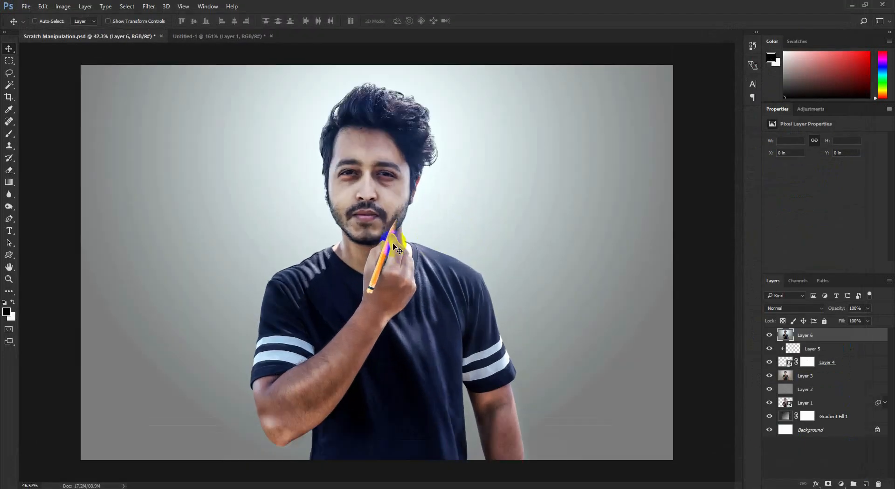
{"action": "left_click", "coordinate": [159, 8]}
{"action": "mouse_move", "coordinate": [171, 206]}
{"action": "left_click", "coordinate": [288, 213]}
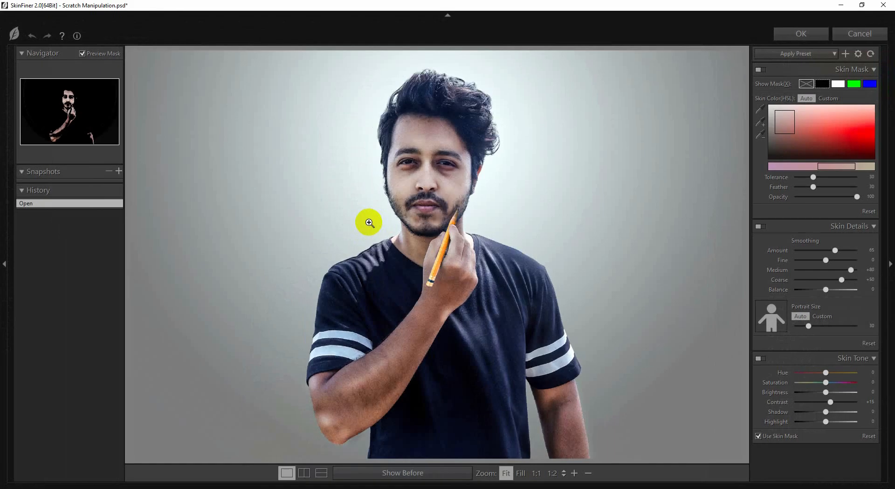
{"action": "left_click", "coordinate": [801, 34]}
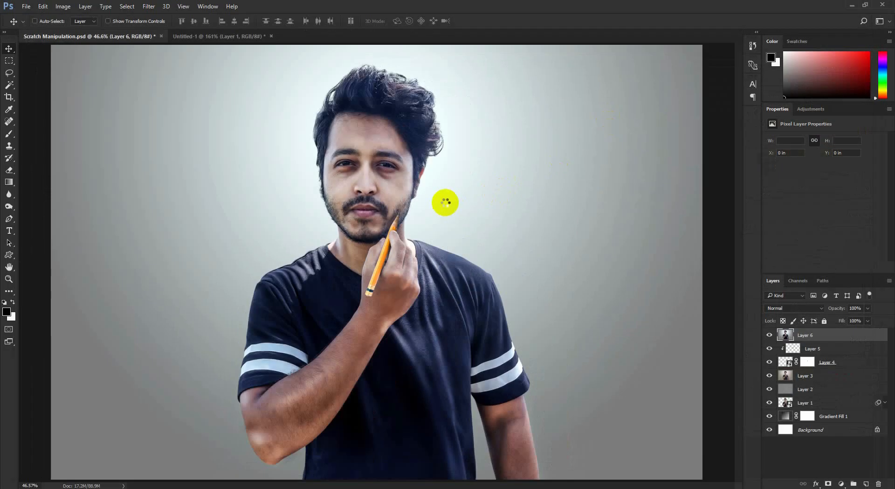
{"action": "scroll", "coordinate": [412, 174], "scroll_direction": "up", "scroll_amount": 2}
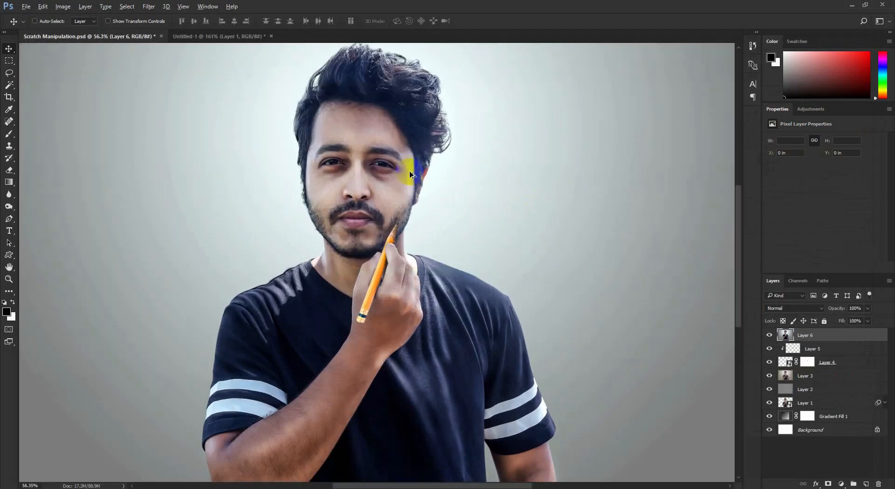
{"action": "scroll", "coordinate": [411, 174], "scroll_direction": "down", "scroll_amount": 3}
{"action": "key", "text": "ctrl+s"}
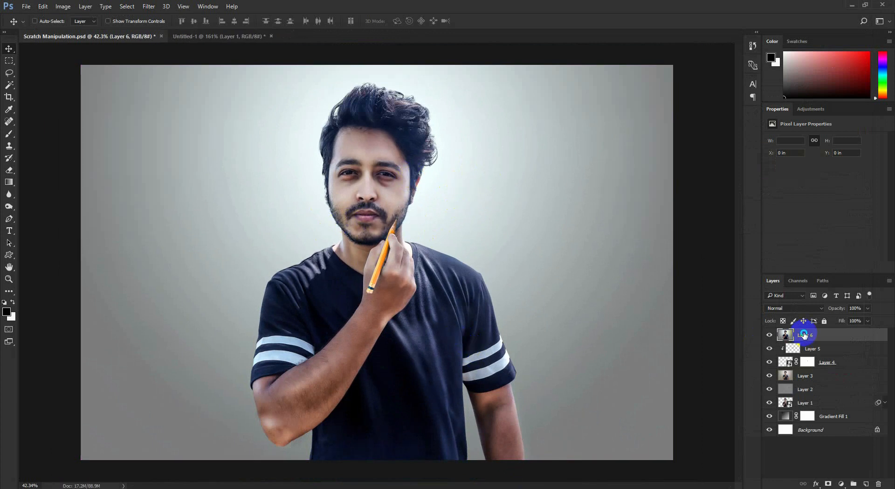
- Duplicate Layer 6 and convert the copy to black and white with the Default preset
{"action": "right_click", "coordinate": [804, 334]}
{"action": "left_click", "coordinate": [706, 105]}
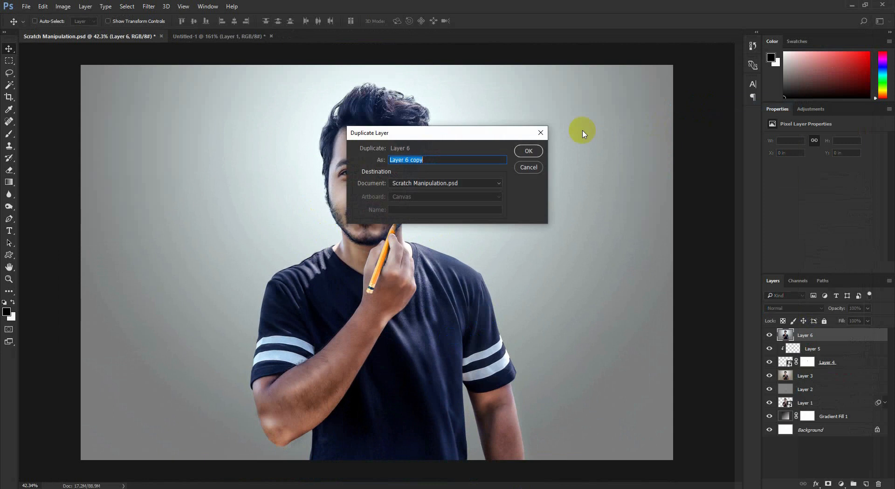
{"action": "left_click", "coordinate": [538, 150]}
{"action": "left_click", "coordinate": [63, 6]}
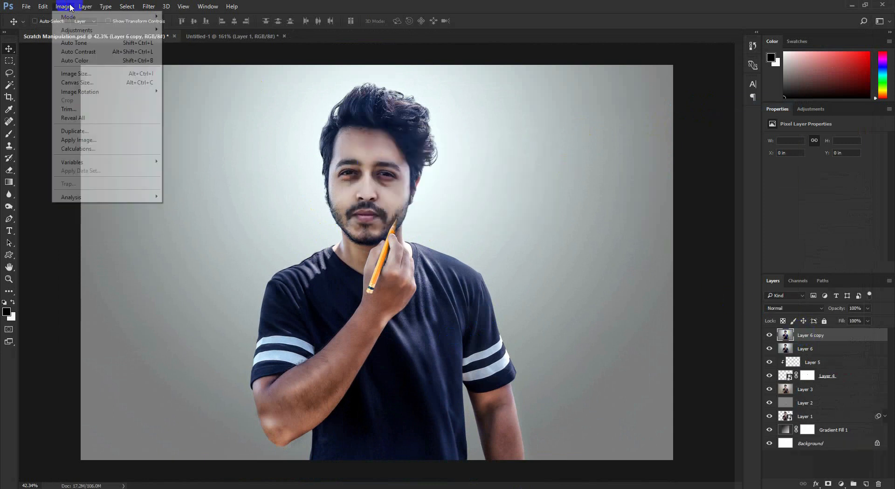
{"action": "mouse_move", "coordinate": [77, 29]}
{"action": "left_click", "coordinate": [188, 95]}
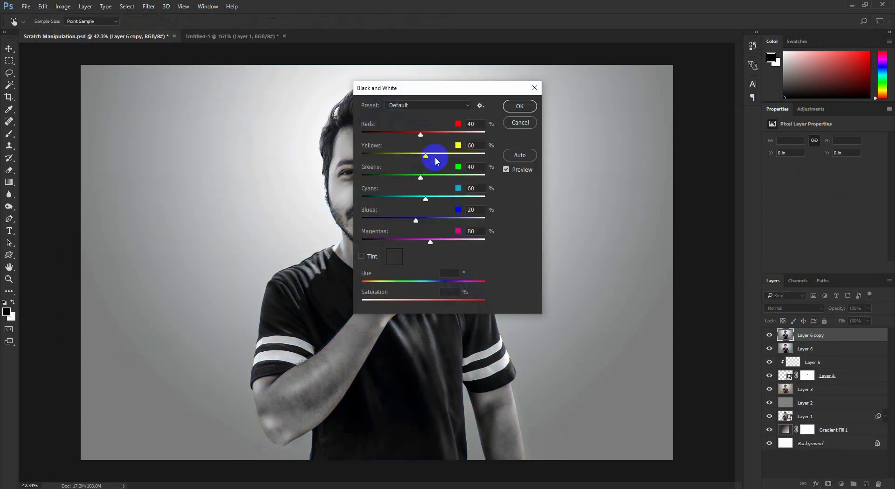
{"action": "left_click", "coordinate": [521, 106]}
- Rename the desaturated top layer as BLACK AND WHITE
{"action": "scroll", "coordinate": [359, 201], "scroll_direction": "up", "scroll_amount": 1}
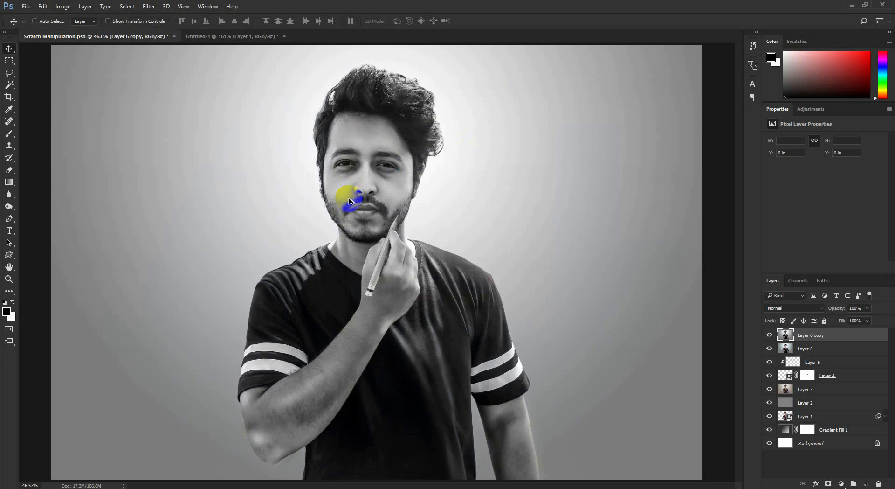
{"action": "scroll", "coordinate": [349, 202], "scroll_direction": "down", "scroll_amount": 1}
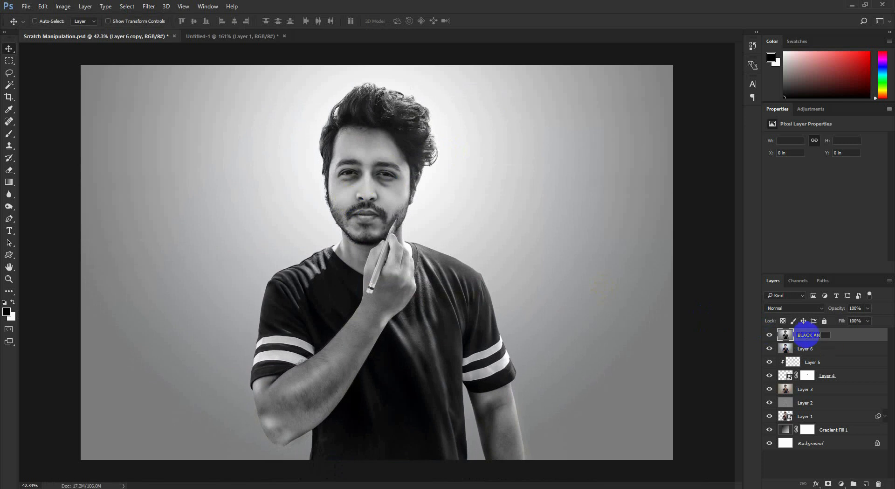
{"action": "left_click", "coordinate": [495, 290]}
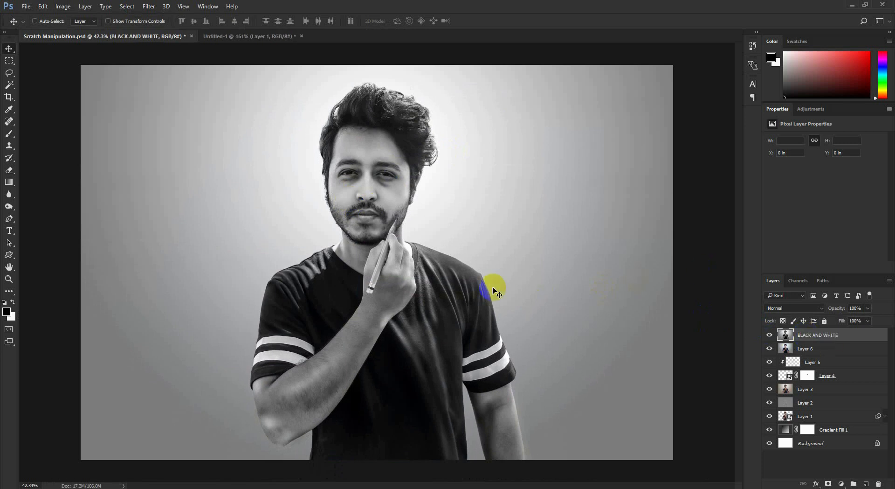
- Duplicate the BLACK AND WHITE layer and set the copy's blend mode to Color Burn
{"action": "right_click", "coordinate": [802, 338]}
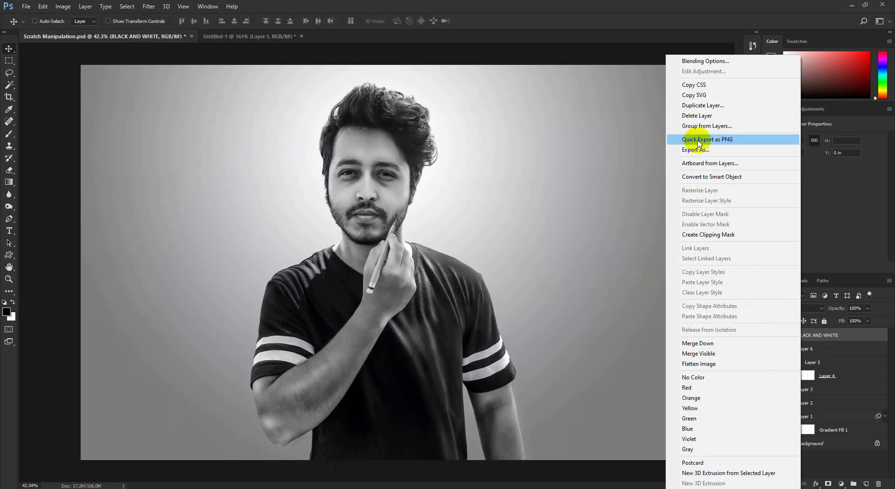
{"action": "left_click", "coordinate": [689, 106]}
{"action": "key", "text": "Return"}
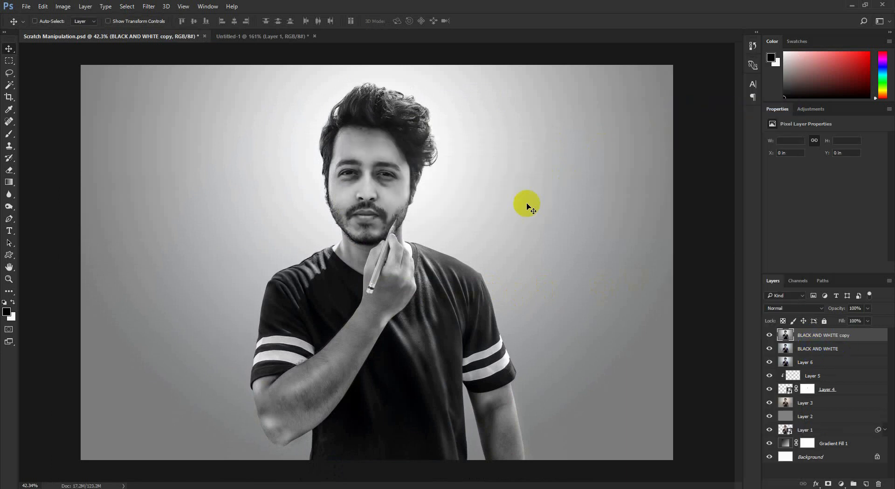
{"action": "left_click", "coordinate": [800, 308]}
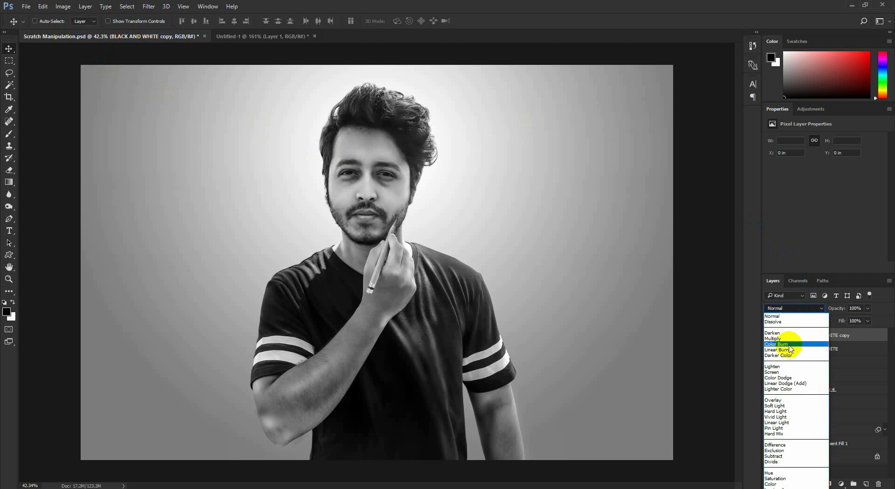
{"action": "left_click", "coordinate": [788, 345]}
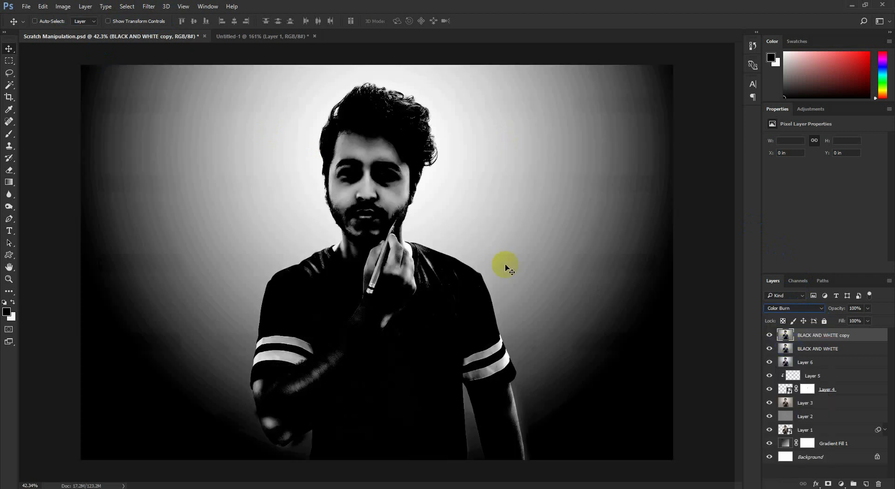
{"action": "left_click", "coordinate": [146, 10]}
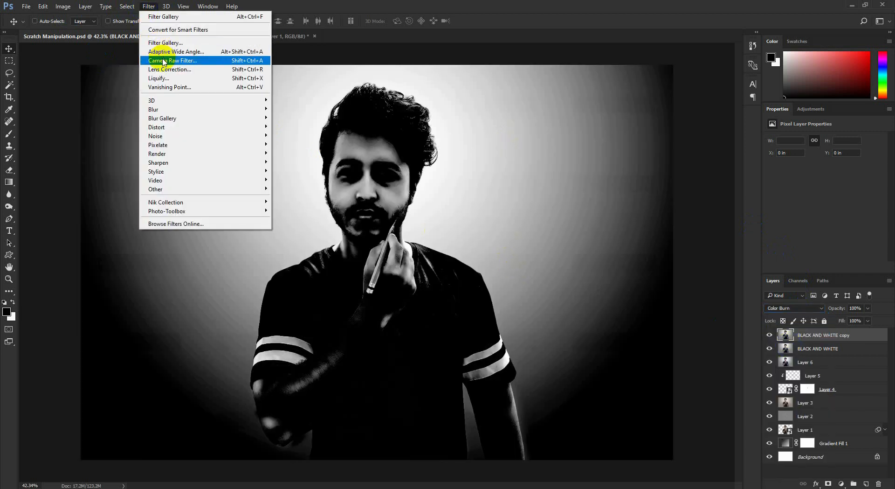
{"action": "mouse_move", "coordinate": [163, 110]}
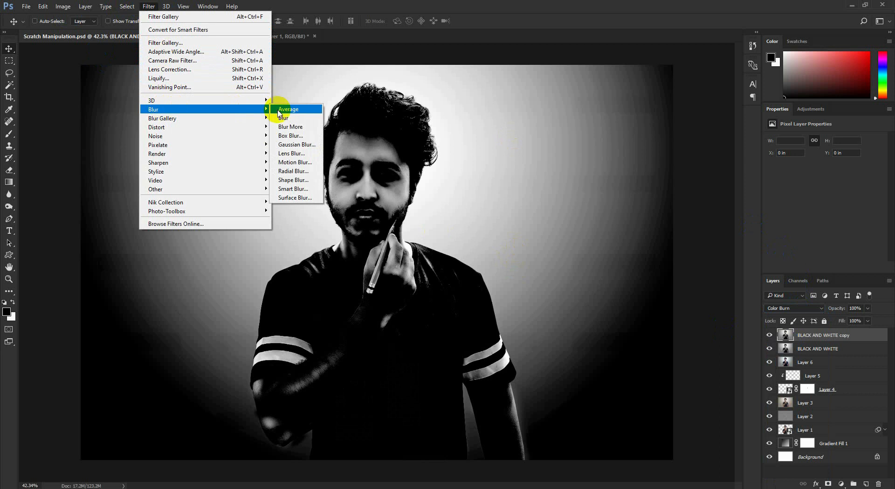
{"action": "left_click", "coordinate": [297, 145]}
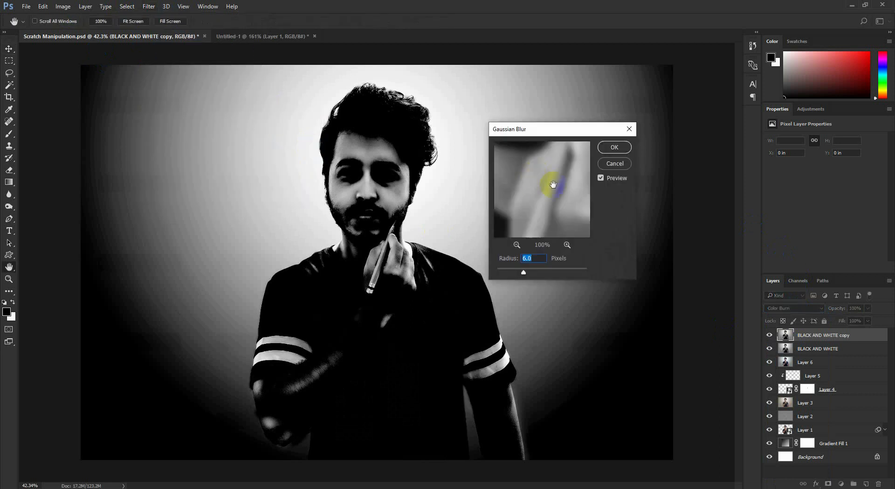
{"action": "key", "text": "Return"}
- Invert the colours of the BLACK AND WHITE copy layer
{"action": "left_click", "coordinate": [63, 6]}
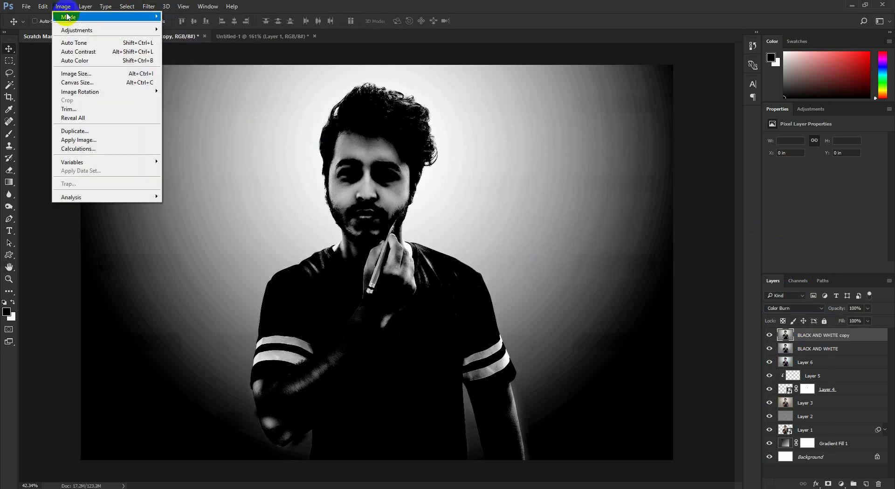
{"action": "mouse_move", "coordinate": [125, 30]}
{"action": "left_click", "coordinate": [187, 136]}
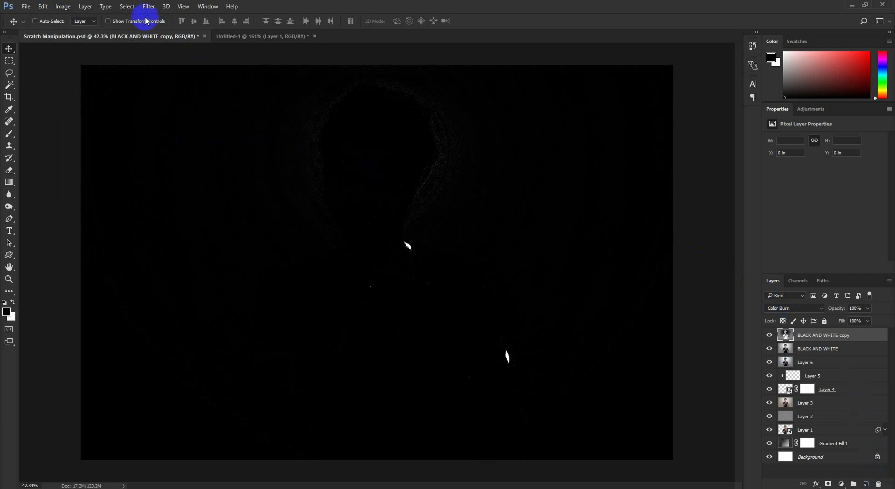
- Invert the BLACK AND WHITE copy a second time and undo that inversion
{"action": "left_click", "coordinate": [64, 6]}
{"action": "mouse_move", "coordinate": [77, 30]}
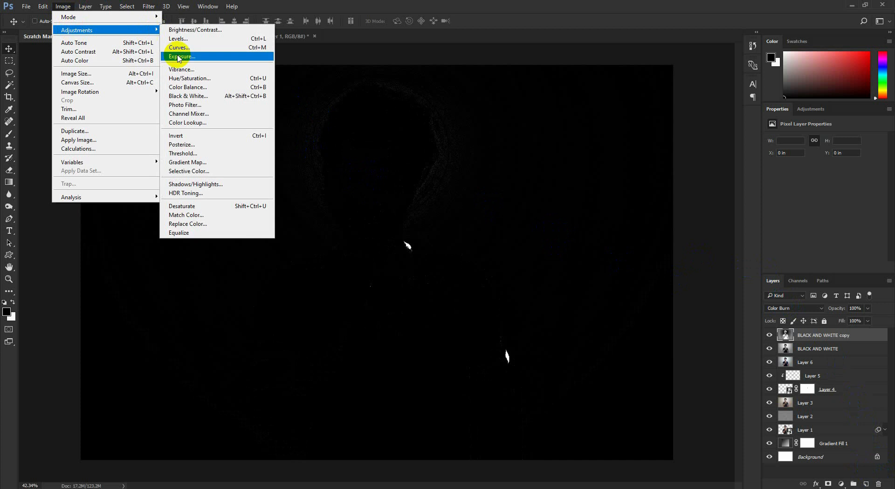
{"action": "left_click", "coordinate": [196, 137]}
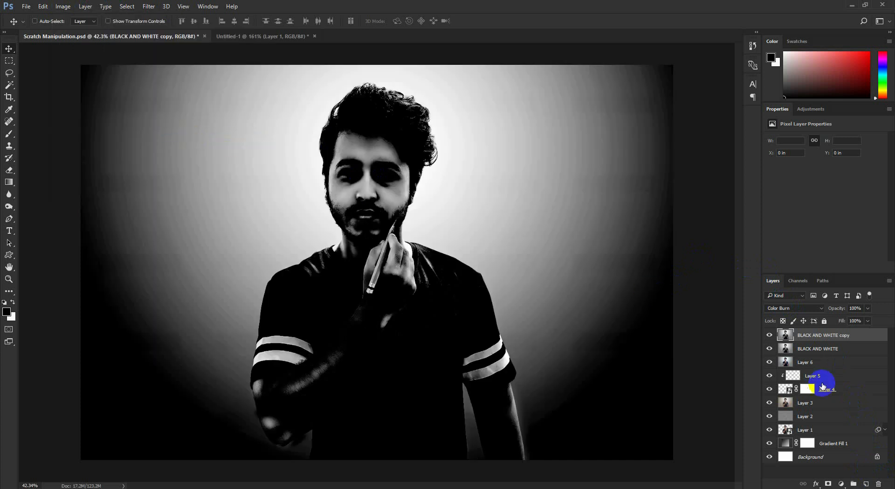
{"action": "left_click", "coordinate": [880, 484]}
{"action": "key", "text": "ctrl+z"}
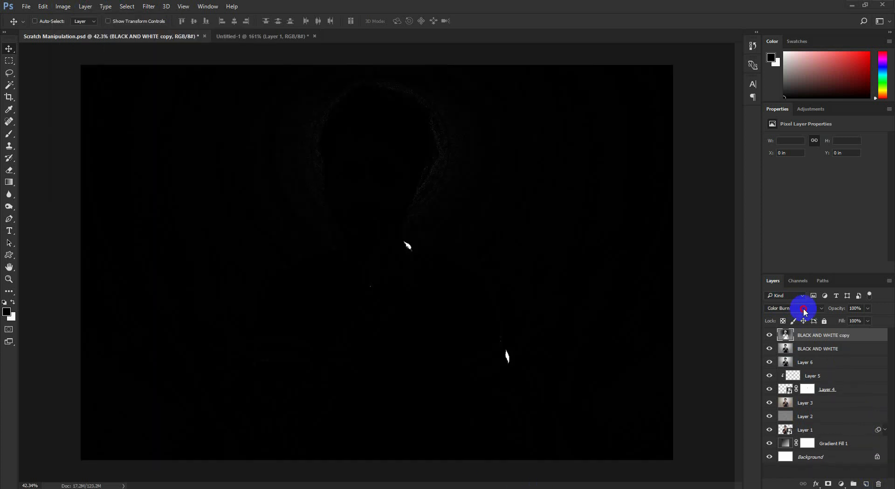
- Set the inverted copy's blend mode to Color Dodge and apply a Gaussian Blur with a 4.8-pixel radius
{"action": "left_click", "coordinate": [795, 308]}
{"action": "left_click", "coordinate": [795, 379]}
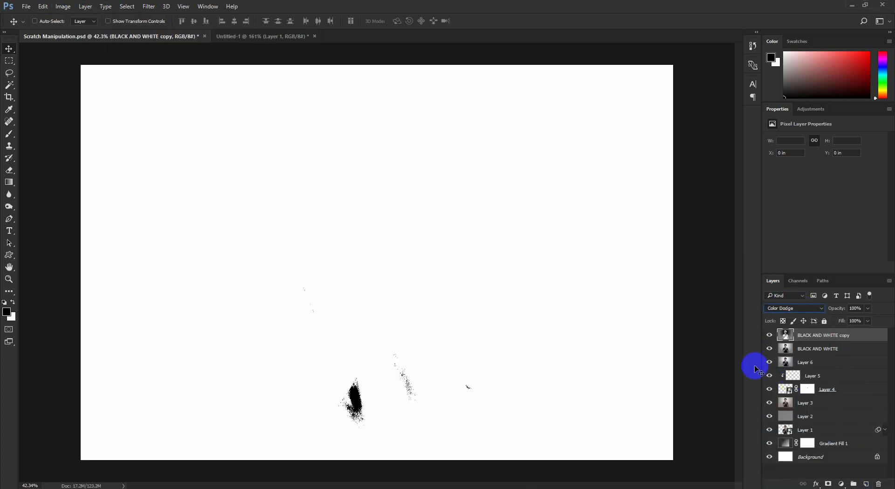
{"action": "left_click", "coordinate": [149, 6]}
{"action": "mouse_move", "coordinate": [166, 109]}
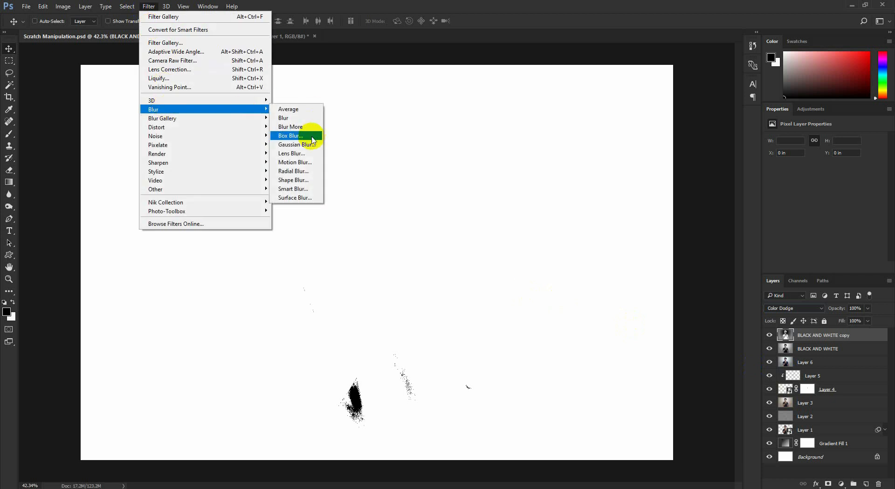
{"action": "left_click", "coordinate": [301, 139]}
{"action": "left_click", "coordinate": [532, 256]}
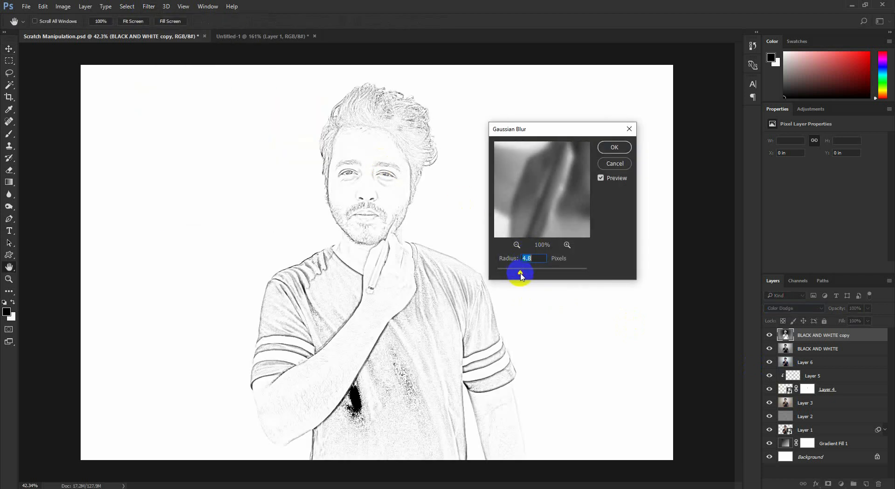
{"action": "left_click", "coordinate": [615, 147]}
- Sharpen the copy with Unsharp Mask at amount 122%, radius 1.0 pixels and threshold 0
{"action": "left_click", "coordinate": [147, 6]}
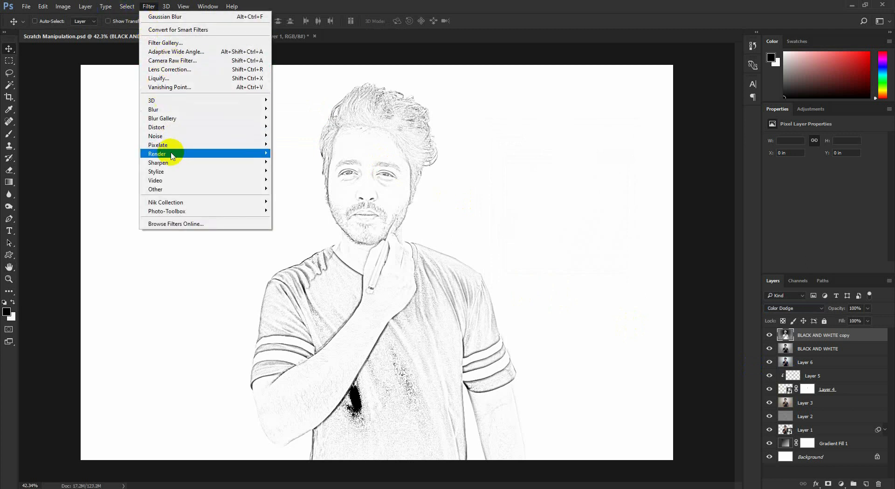
{"action": "mouse_move", "coordinate": [209, 162]}
{"action": "left_click", "coordinate": [298, 206]}
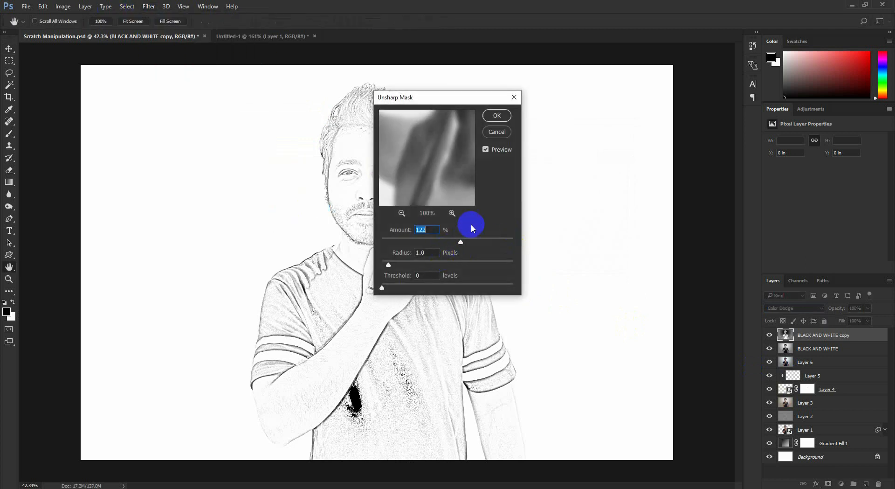
{"action": "key", "text": "Return"}
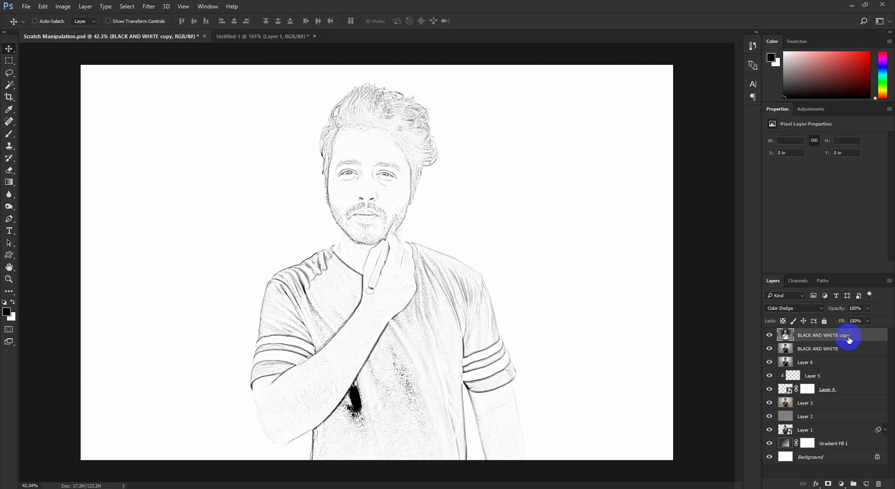
- Merge the BLACK AND WHITE layer and its copy into a single layer
{"action": "left_click", "coordinate": [830, 349], "text": "shift"}
{"action": "right_click", "coordinate": [823, 348]}
{"action": "left_click", "coordinate": [730, 343]}
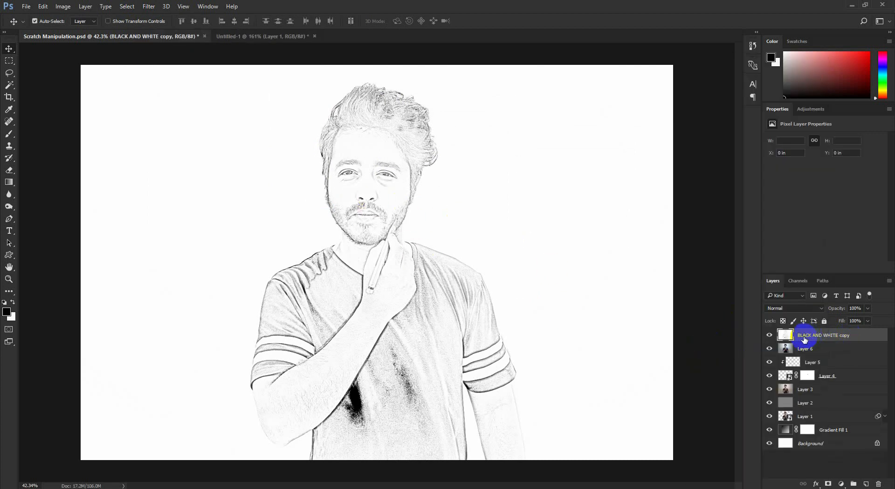
- Duplicate the merged sketch layer and apply Glowing Edges with edge width 1, edge brightness 10 and smoothness 8
{"action": "key", "text": "ctrl+j"}
{"action": "left_click", "coordinate": [154, 7]}
{"action": "left_click", "coordinate": [166, 45]}
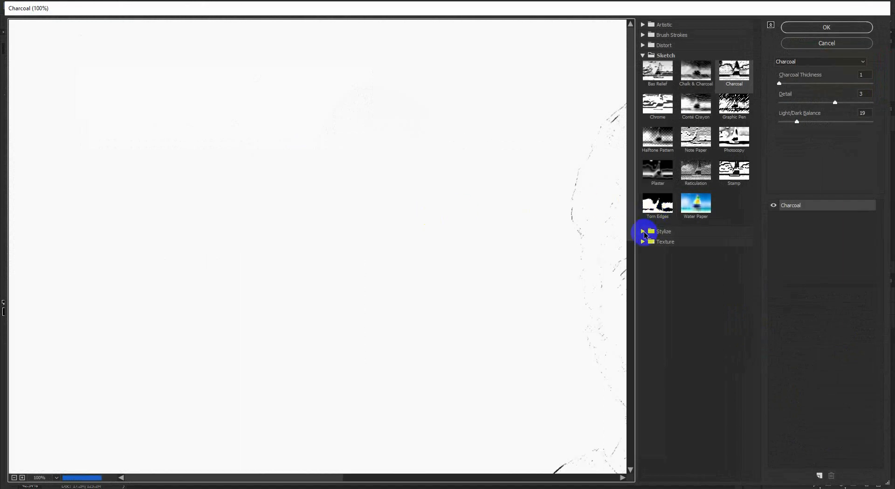
{"action": "left_click", "coordinate": [645, 232]}
{"action": "left_click", "coordinate": [658, 246]}
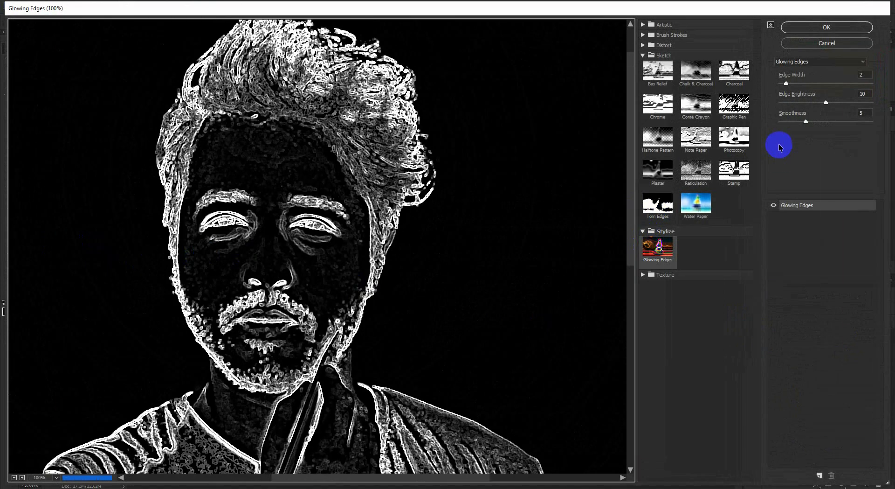
{"action": "left_click_drag", "start_coordinate": [787, 83], "coordinate": [778, 84]}
{"action": "mouse_move", "coordinate": [806, 122]}
{"action": "left_mouse_down"}
{"action": "mouse_move", "coordinate": [770, 129]}
{"action": "mouse_move", "coordinate": [823, 125]}
{"action": "left_mouse_up"}
{"action": "left_click", "coordinate": [834, 32]}
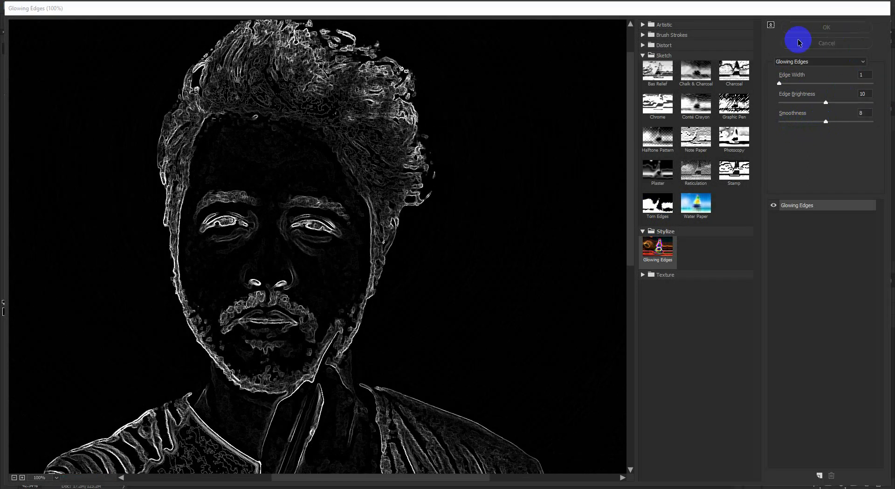
- Try the Screen blend mode on the glowing-edges layer and return it to Normal
{"action": "left_click", "coordinate": [815, 309]}
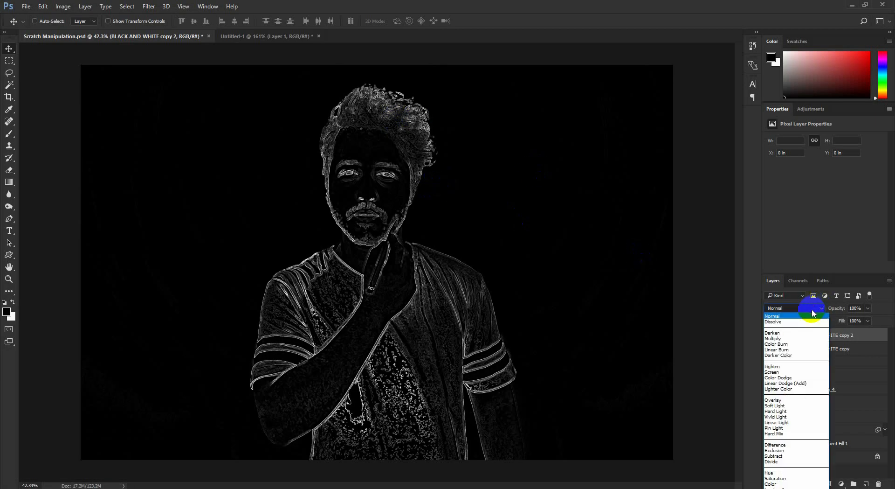
{"action": "left_click", "coordinate": [784, 372]}
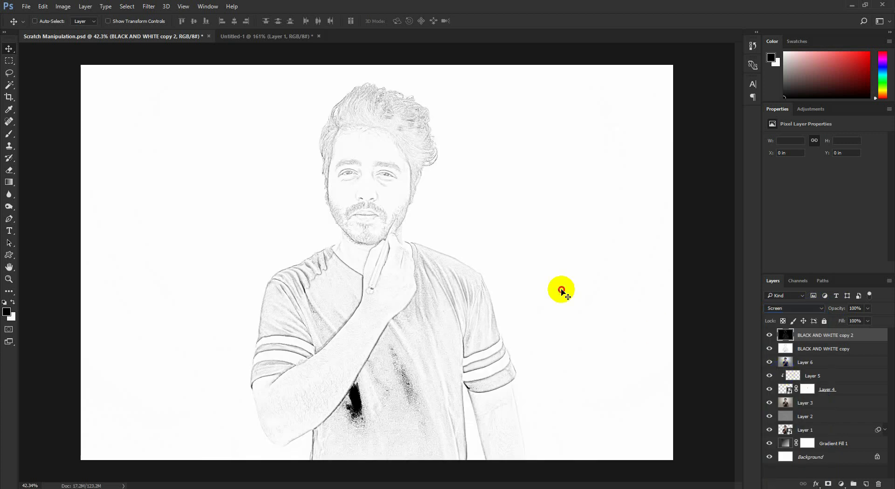
{"action": "left_click", "coordinate": [793, 308]}
{"action": "left_click", "coordinate": [775, 314]}
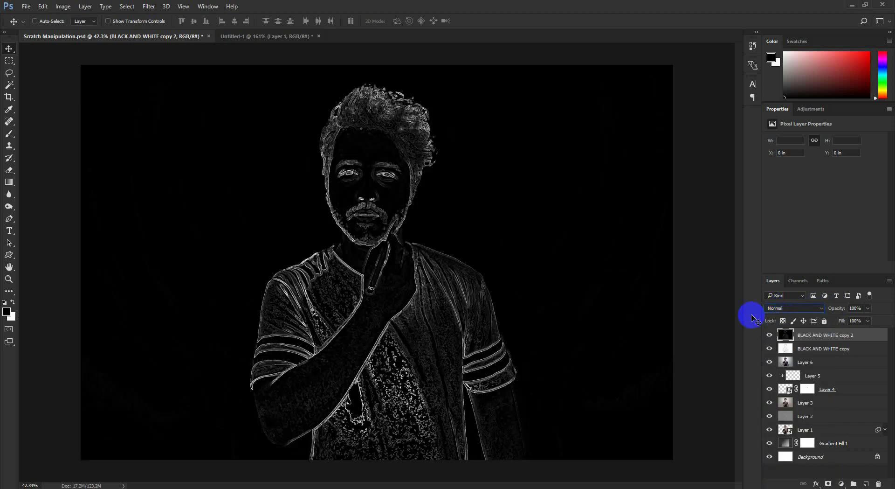
- Invert the glowing-edges layer and set its blend mode to Multiply
{"action": "left_click", "coordinate": [45, 4]}
{"action": "mouse_move", "coordinate": [63, 6]}
{"action": "mouse_move", "coordinate": [60, 30]}
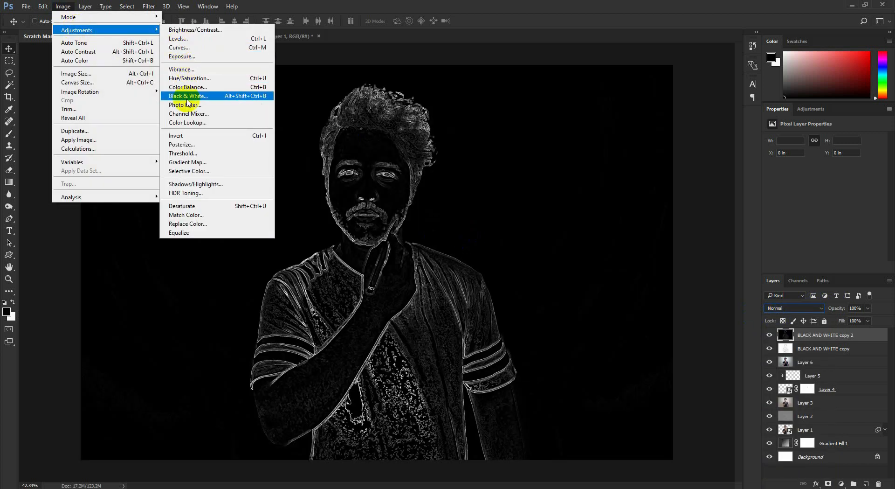
{"action": "left_click", "coordinate": [177, 135]}
{"action": "left_click", "coordinate": [810, 308]}
{"action": "left_click", "coordinate": [810, 317]}
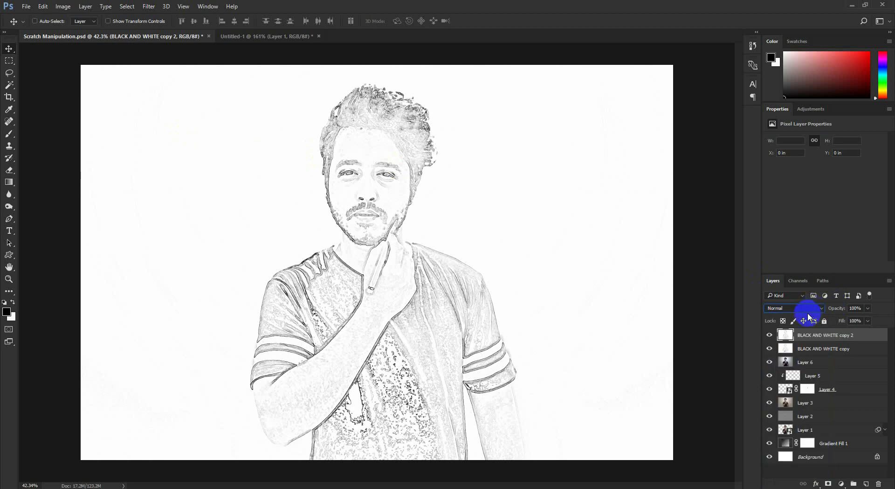
{"action": "left_click", "coordinate": [809, 311]}
{"action": "left_click", "coordinate": [788, 340]}
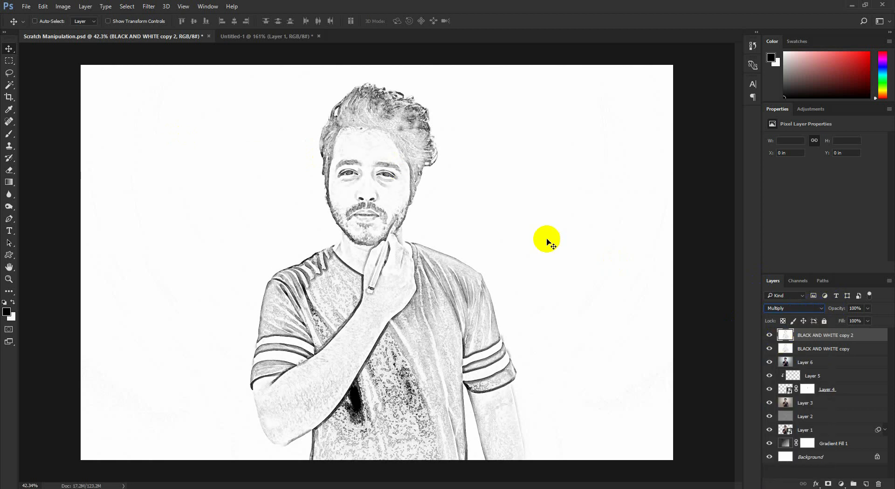
- Apply the Charcoal sketch filter to the top sketch layer with charcoal thickness 3, detail 2 and light/dark balance 50
{"action": "left_click", "coordinate": [149, 6]}
{"action": "left_click", "coordinate": [158, 37]}
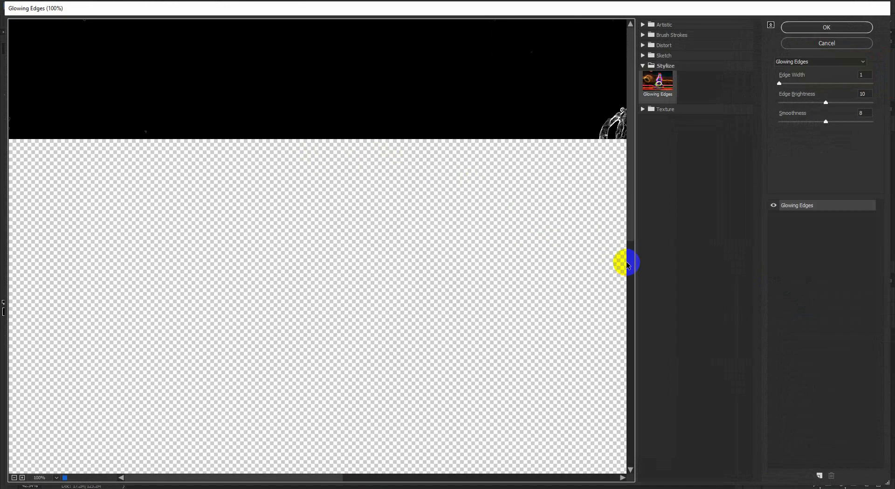
{"action": "left_click", "coordinate": [664, 45]}
{"action": "left_click", "coordinate": [671, 34]}
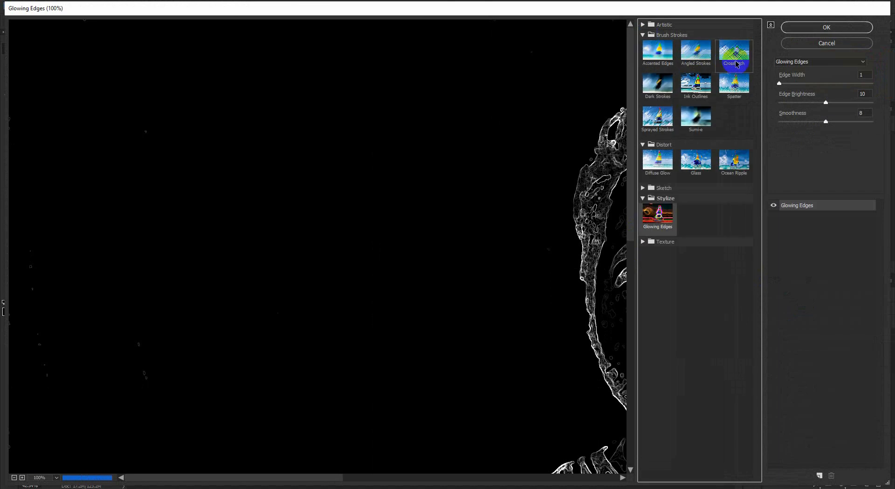
{"action": "left_click", "coordinate": [735, 61]}
{"action": "left_click", "coordinate": [664, 187]}
{"action": "left_click", "coordinate": [735, 203]}
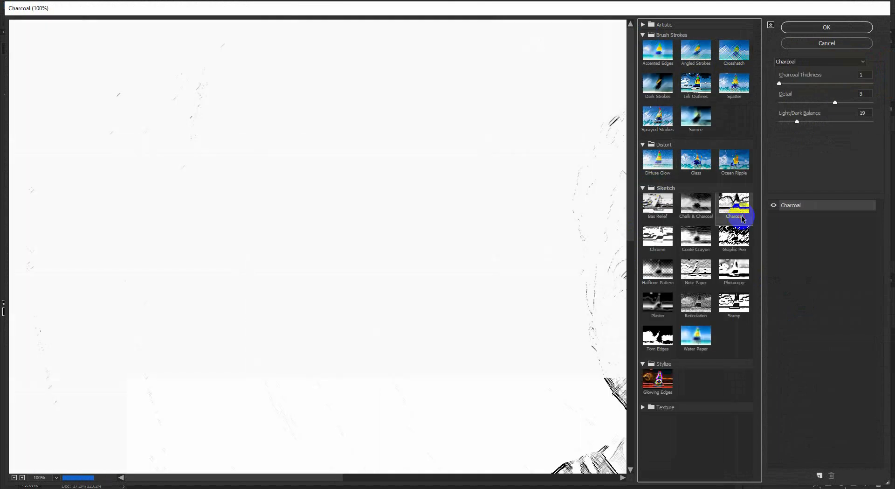
{"action": "left_click_drag", "start_coordinate": [513, 168], "coordinate": [230, 165]}
{"action": "left_click_drag", "start_coordinate": [779, 83], "coordinate": [794, 84]}
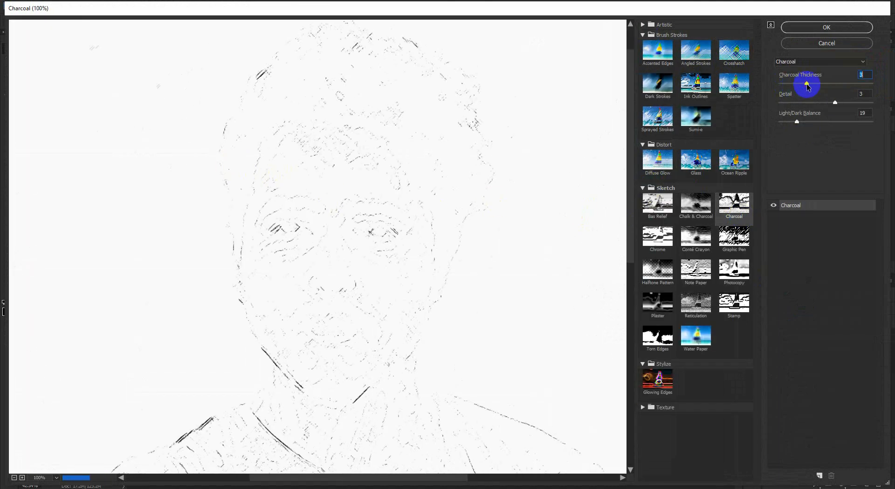
{"action": "left_click_drag", "start_coordinate": [804, 122], "coordinate": [820, 103]}
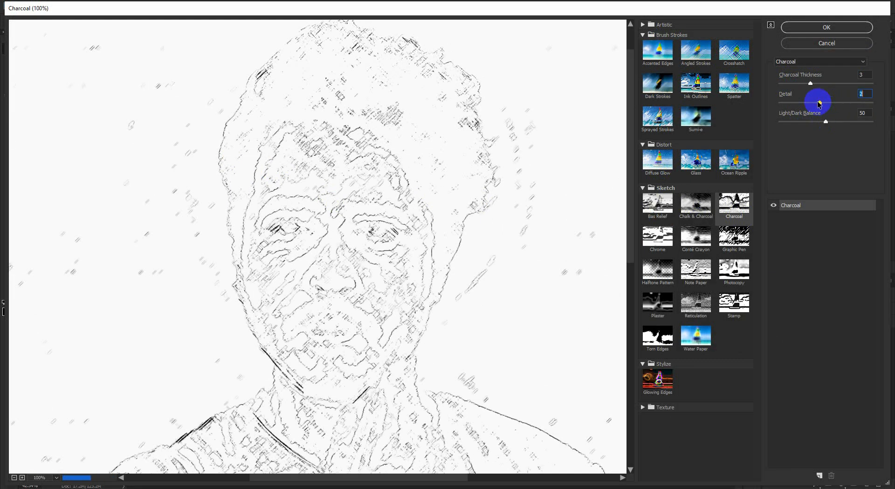
{"action": "left_click", "coordinate": [826, 27]}
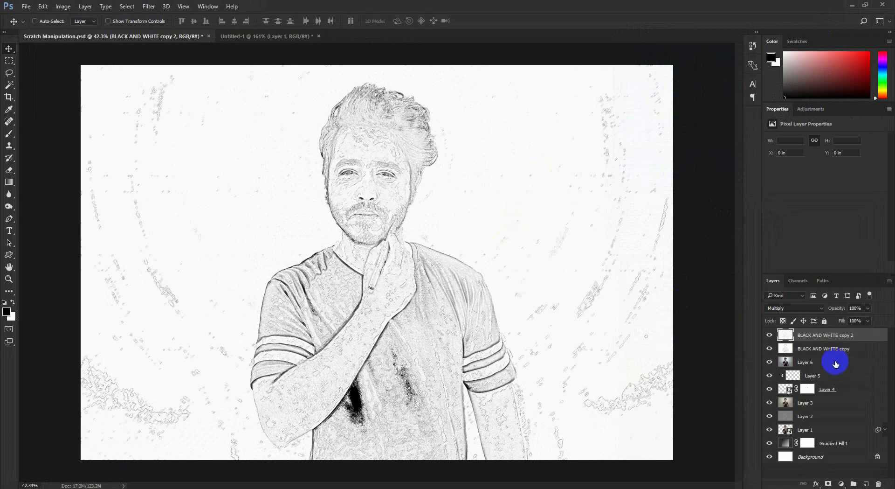
- Add an inverted black mask to the charcoal layer and paint white over the hair and forehead to reveal the strokes there
{"action": "left_click", "coordinate": [829, 484]}
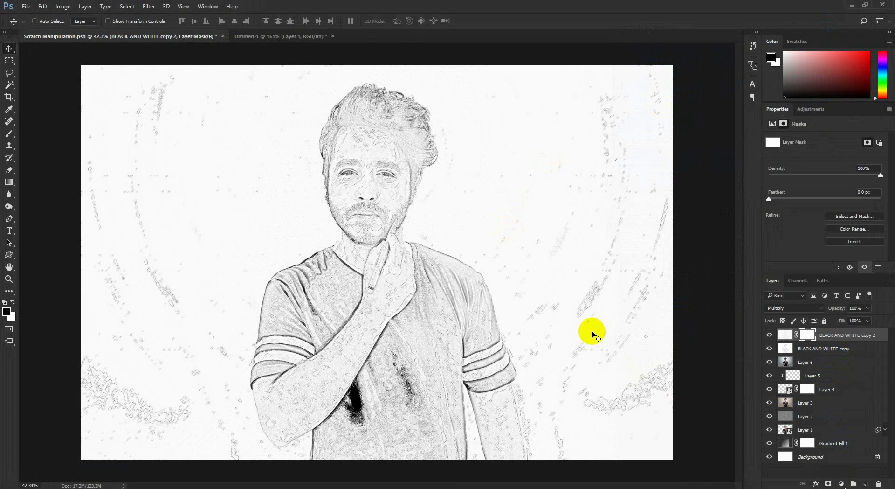
{"action": "key", "text": "ctrl+i"}
{"action": "key", "text": "b"}
{"action": "scroll", "coordinate": [355, 112], "scroll_direction": "up", "scroll_amount": 2}
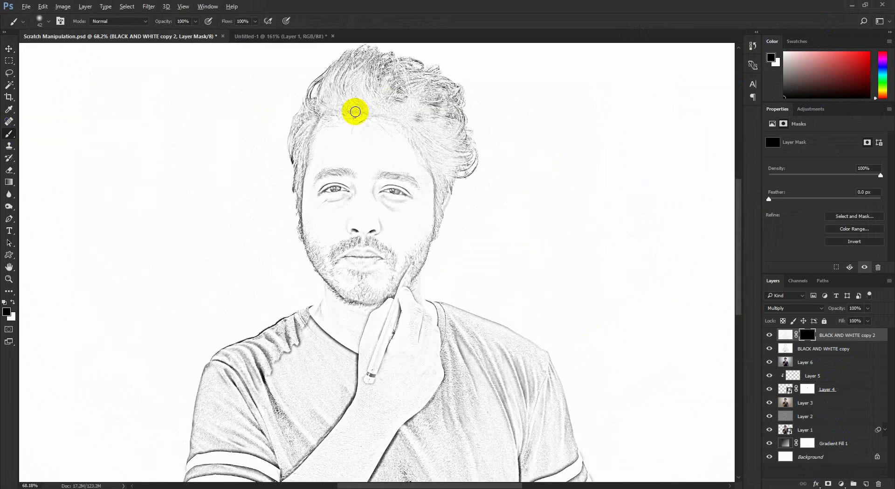
{"action": "scroll", "coordinate": [355, 111], "scroll_direction": "up", "scroll_amount": 2}
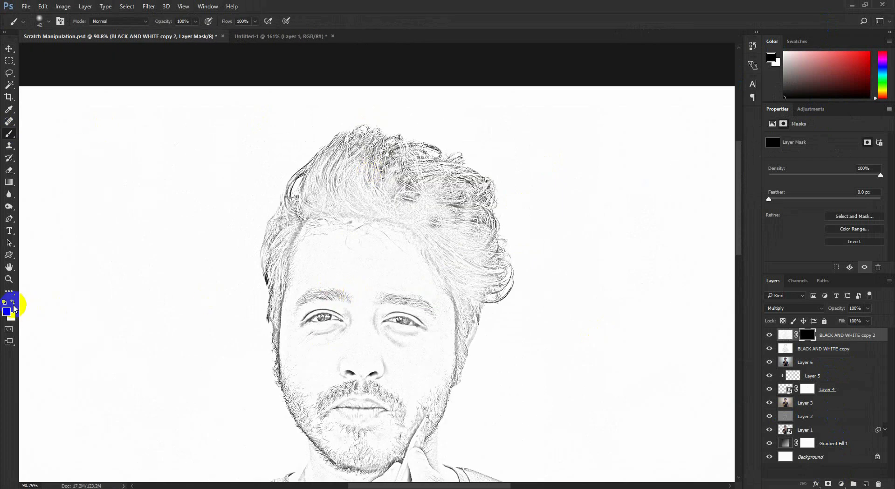
{"action": "left_click", "coordinate": [12, 303]}
{"action": "key", "text": "bracketright"}
{"action": "key", "text": "bracketright"}
{"action": "key", "text": "bracketright"}
{"action": "key", "text": "bracketright"}
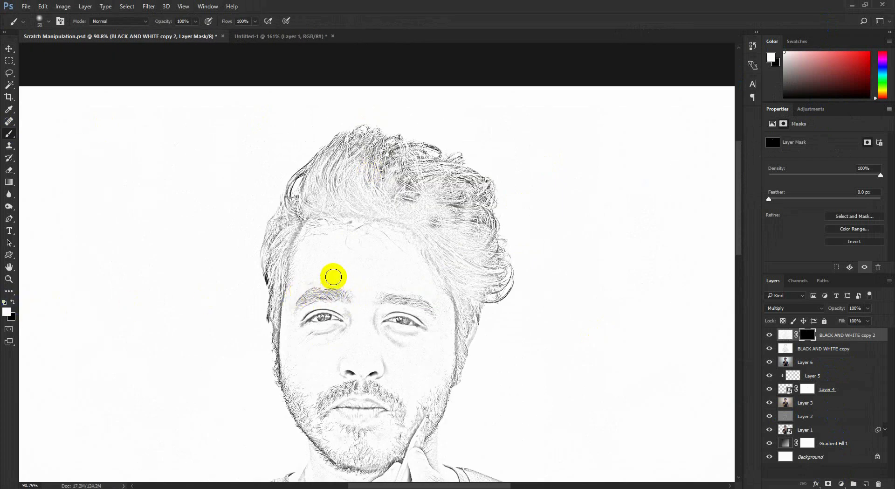
{"action": "mouse_move", "coordinate": [326, 240]}
{"action": "left_mouse_down"}
{"action": "mouse_move", "coordinate": [447, 239]}
{"action": "mouse_move", "coordinate": [411, 218]}
{"action": "mouse_move", "coordinate": [353, 158]}
{"action": "mouse_move", "coordinate": [462, 199]}
{"action": "mouse_move", "coordinate": [474, 299]}
{"action": "mouse_move", "coordinate": [460, 340]}
{"action": "left_mouse_up"}
{"action": "key", "text": "bracketright"}
{"action": "key", "text": "bracketright"}
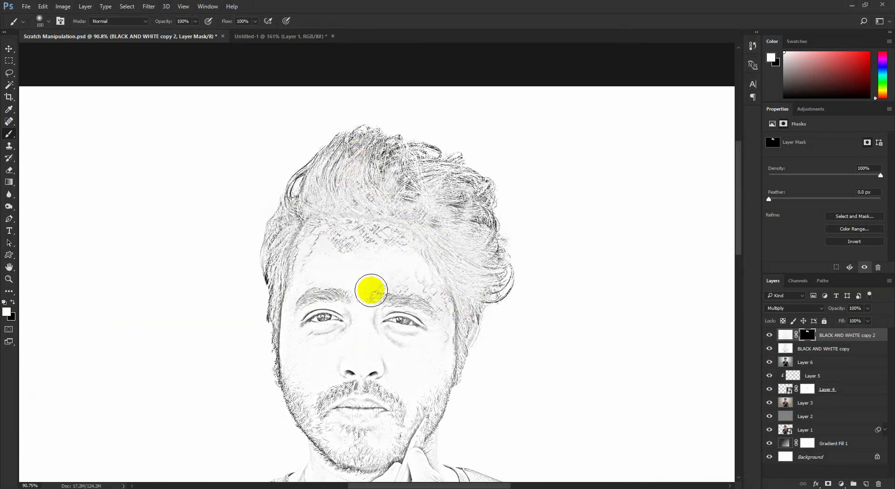
- Paint white on the mask with a size 90 brush to reveal charcoal strokes on the neck and upper shirt
{"action": "scroll", "coordinate": [411, 299], "scroll_direction": "down", "scroll_amount": 2}
{"action": "key", "text": "bracketleft"}
{"action": "mouse_move", "coordinate": [346, 371]}
{"action": "left_mouse_down"}
{"action": "mouse_move", "coordinate": [284, 254]}
{"action": "mouse_move", "coordinate": [322, 211]}
{"action": "mouse_move", "coordinate": [370, 251]}
{"action": "mouse_move", "coordinate": [372, 284]}
{"action": "left_mouse_up"}
{"action": "mouse_move", "coordinate": [401, 379]}
{"action": "left_mouse_down"}
{"action": "mouse_move", "coordinate": [398, 258]}
{"action": "mouse_move", "coordinate": [357, 361]}
{"action": "mouse_move", "coordinate": [371, 279]}
{"action": "left_mouse_up"}
{"action": "mouse_move", "coordinate": [347, 275]}
{"action": "left_mouse_down"}
{"action": "mouse_move", "coordinate": [317, 242]}
{"action": "mouse_move", "coordinate": [360, 194]}
{"action": "mouse_move", "coordinate": [473, 192]}
{"action": "mouse_move", "coordinate": [609, 305]}
{"action": "mouse_move", "coordinate": [617, 297]}
{"action": "left_mouse_up"}
{"action": "left_click_drag", "start_coordinate": [203, 291], "coordinate": [175, 271]}
{"action": "scroll", "coordinate": [174, 271], "scroll_direction": "down", "scroll_amount": 3}
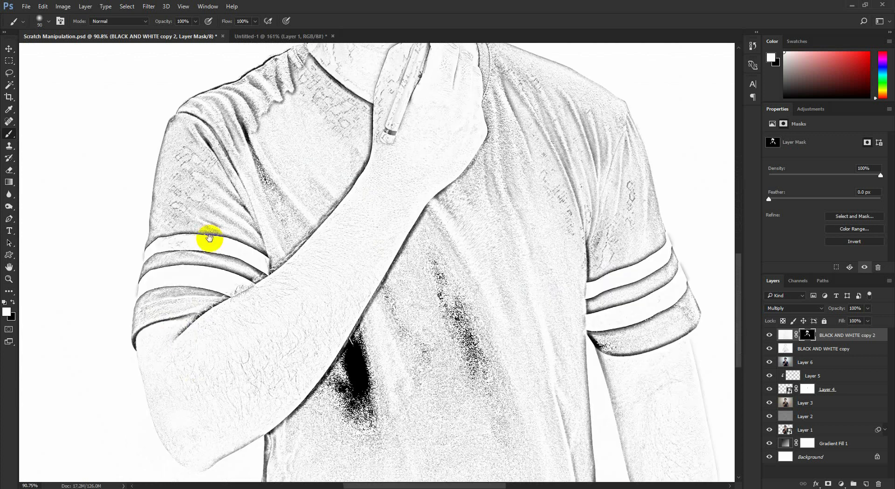
- Reveal the charcoal strokes on the forearm, lower shirt, striped sleeves and hanging arm by painting the mask white
{"action": "left_click_drag", "start_coordinate": [268, 404], "coordinate": [263, 445]}
{"action": "left_click_drag", "start_coordinate": [301, 438], "coordinate": [291, 254]}
{"action": "mouse_move", "coordinate": [276, 261]}
{"action": "left_mouse_down"}
{"action": "mouse_move", "coordinate": [270, 309]}
{"action": "mouse_move", "coordinate": [540, 181]}
{"action": "mouse_move", "coordinate": [557, 301]}
{"action": "left_mouse_up"}
{"action": "left_click_drag", "start_coordinate": [557, 299], "coordinate": [544, 473]}
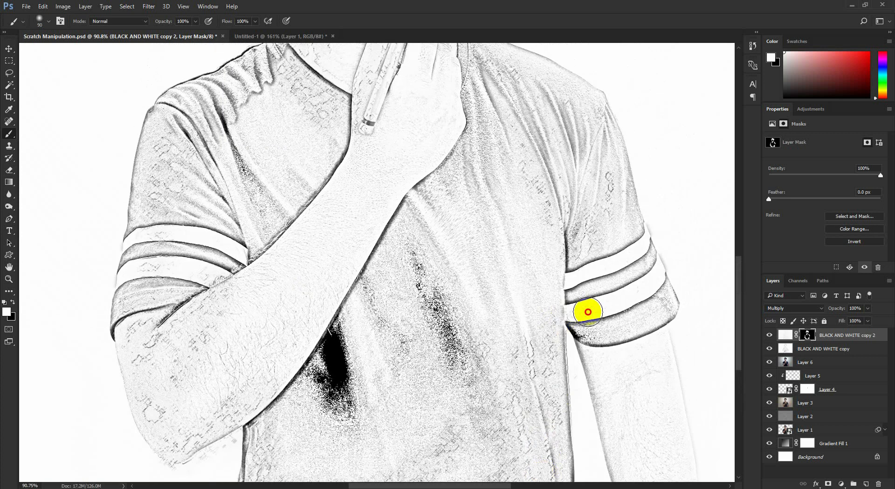
{"action": "mouse_move", "coordinate": [588, 312]}
{"action": "left_mouse_down"}
{"action": "mouse_move", "coordinate": [639, 352]}
{"action": "mouse_move", "coordinate": [656, 389]}
{"action": "left_mouse_up"}
{"action": "left_click_drag", "start_coordinate": [556, 281], "coordinate": [613, 429]}
{"action": "mouse_move", "coordinate": [571, 417]}
{"action": "left_mouse_down"}
{"action": "mouse_move", "coordinate": [557, 459]}
{"action": "mouse_move", "coordinate": [534, 435]}
{"action": "left_mouse_up"}
{"action": "left_click_drag", "start_coordinate": [481, 333], "coordinate": [394, 466]}
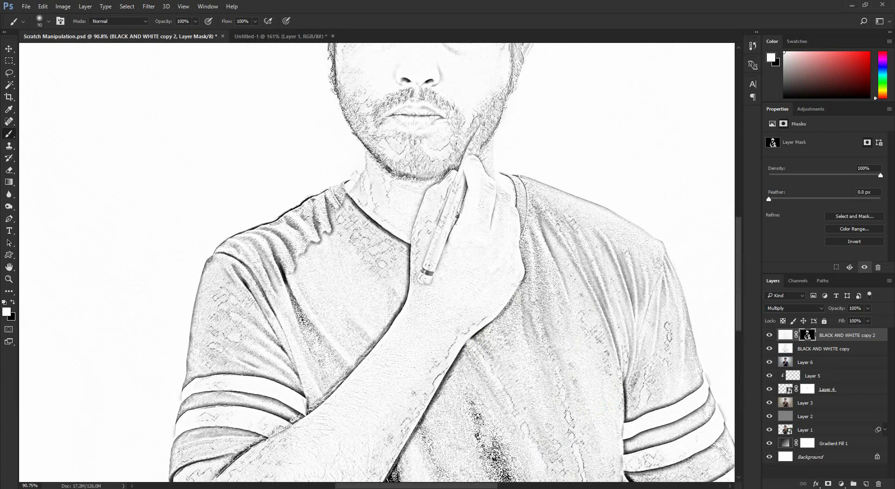
- Paint the mask white over the hand, pencil, shoulder and bearded cheek to bring in the remaining charcoal strokes
{"action": "left_click_drag", "start_coordinate": [434, 364], "coordinate": [470, 302]}
{"action": "left_click_drag", "start_coordinate": [441, 235], "coordinate": [346, 356]}
{"action": "left_click_drag", "start_coordinate": [587, 196], "coordinate": [444, 338]}
{"action": "mouse_move", "coordinate": [404, 295]}
{"action": "left_mouse_down"}
{"action": "mouse_move", "coordinate": [389, 335]}
{"action": "mouse_move", "coordinate": [367, 257]}
{"action": "mouse_move", "coordinate": [382, 268]}
{"action": "mouse_move", "coordinate": [377, 234]}
{"action": "mouse_move", "coordinate": [371, 315]}
{"action": "mouse_move", "coordinate": [314, 365]}
{"action": "left_mouse_up"}
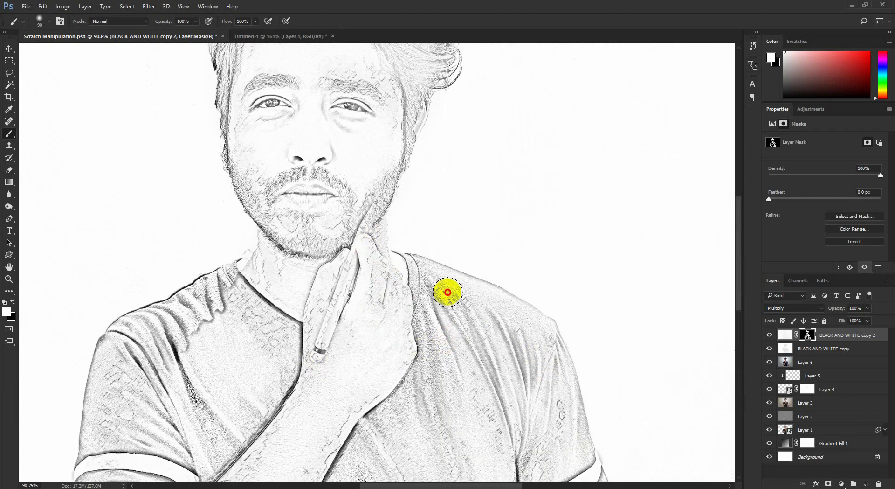
{"action": "scroll", "coordinate": [541, 345], "scroll_direction": "down", "scroll_amount": 1}
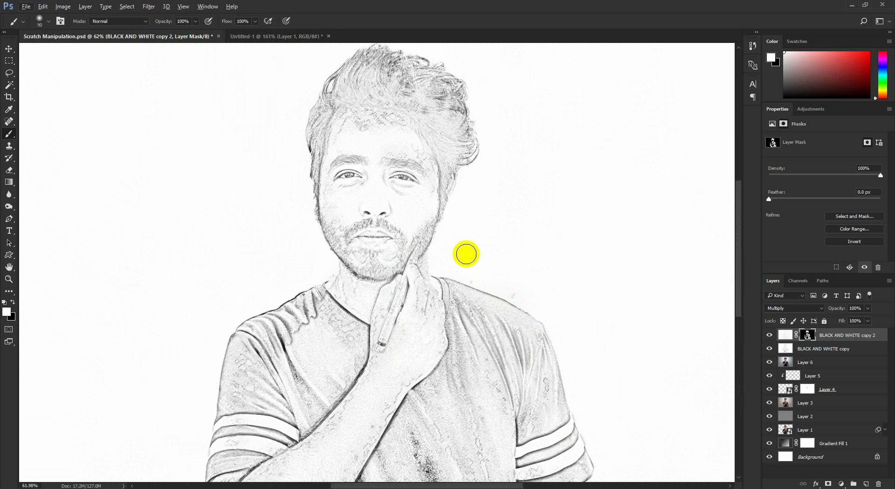
{"action": "scroll", "coordinate": [395, 240], "scroll_direction": "up", "scroll_amount": 1}
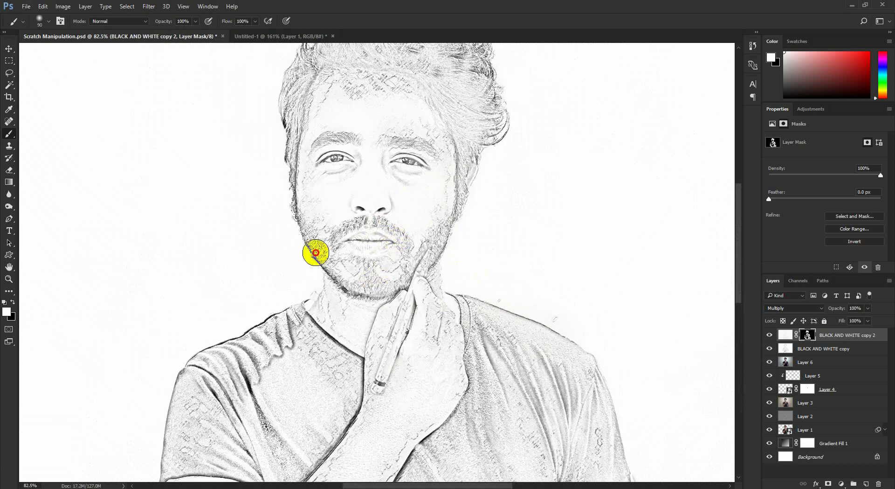
{"action": "scroll", "coordinate": [299, 122], "scroll_direction": "down", "scroll_amount": 2}
{"action": "scroll", "coordinate": [346, 294], "scroll_direction": "down", "scroll_amount": 1}
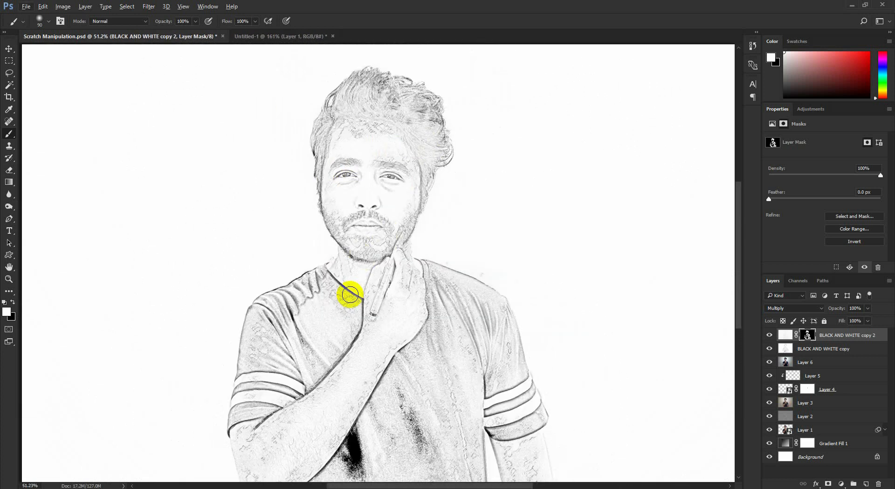
- Convert the masked charcoal layer to a smart object and apply a short-distance Motion Blur at a 53° angle
{"action": "right_click", "coordinate": [836, 338]}
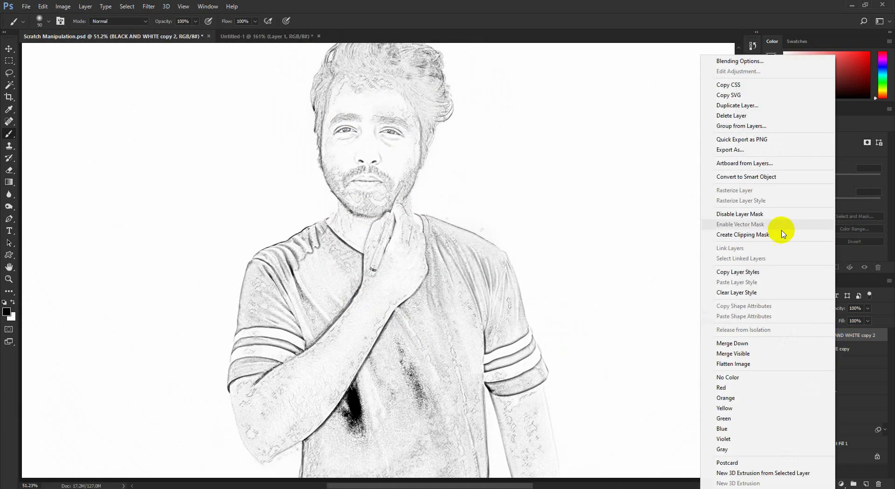
{"action": "left_click", "coordinate": [751, 177]}
{"action": "left_click", "coordinate": [149, 6]}
{"action": "mouse_move", "coordinate": [161, 108]}
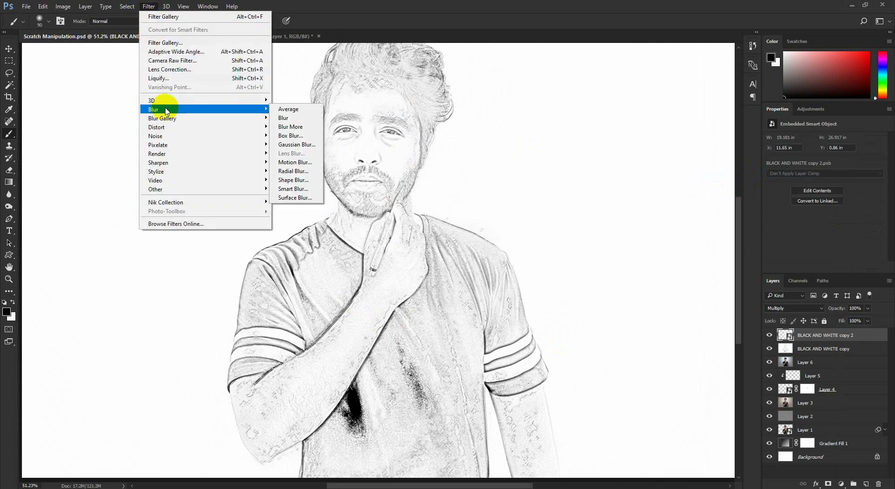
{"action": "left_click", "coordinate": [297, 164]}
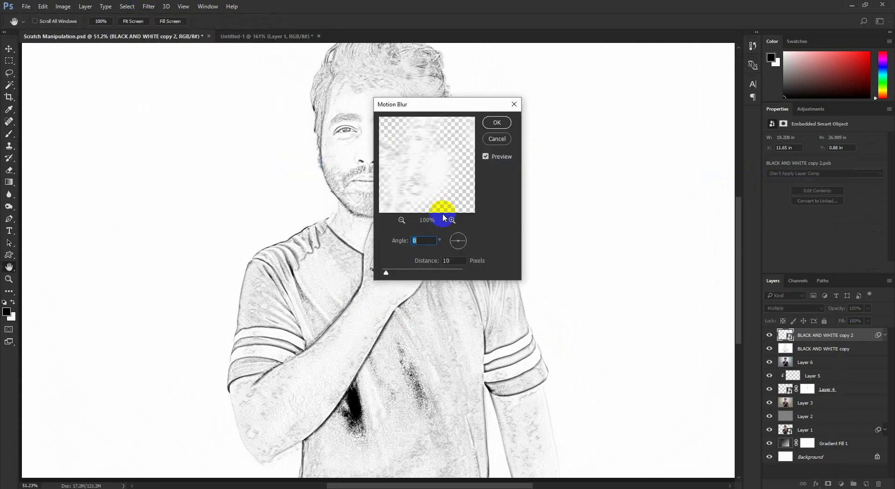
{"action": "left_click", "coordinate": [463, 235]}
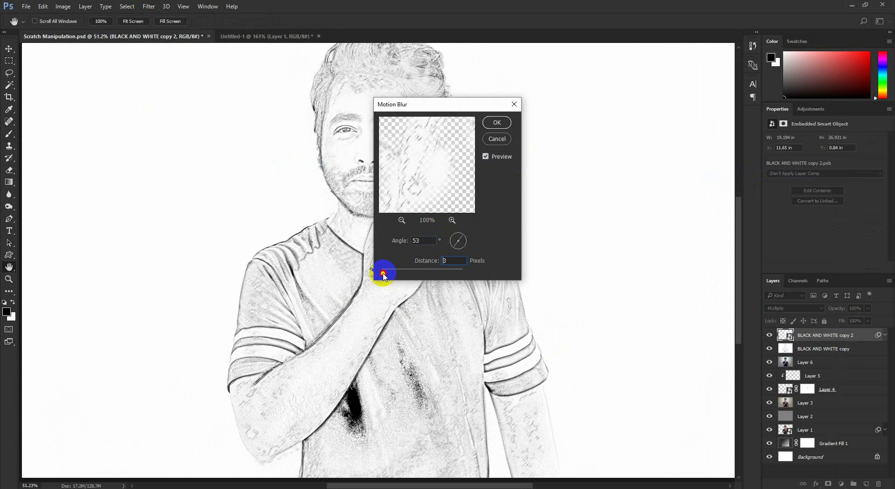
{"action": "left_click", "coordinate": [498, 123]}
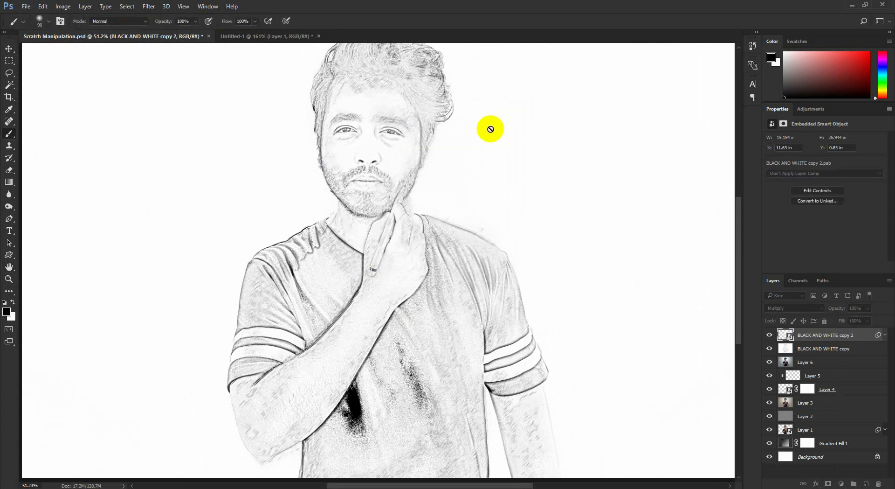
- Merge BLACK AND WHITE copy 2 and BLACK AND WHITE copy into a single layer
{"action": "left_click", "coordinate": [8, 48]}
{"action": "left_click", "coordinate": [885, 335]}
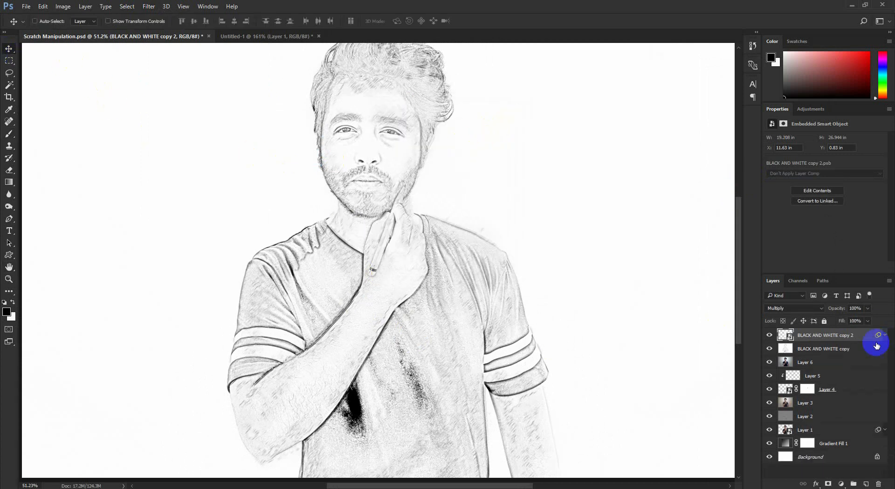
{"action": "left_click", "coordinate": [854, 350], "text": "ctrl"}
{"action": "key", "text": "ctrl+e"}
{"action": "scroll", "coordinate": [480, 302], "scroll_direction": "down", "scroll_amount": 1}
{"action": "scroll", "coordinate": [478, 300], "scroll_direction": "down", "scroll_amount": 1}
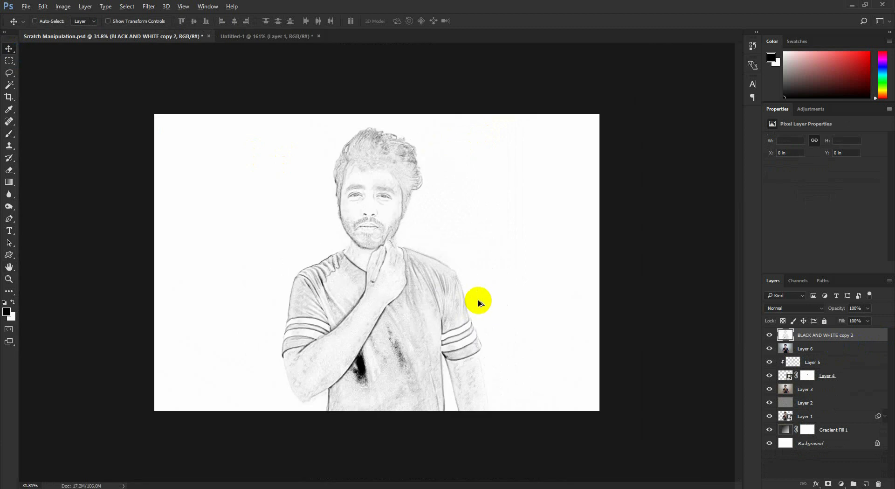
{"action": "scroll", "coordinate": [471, 299], "scroll_direction": "up", "scroll_amount": 1}
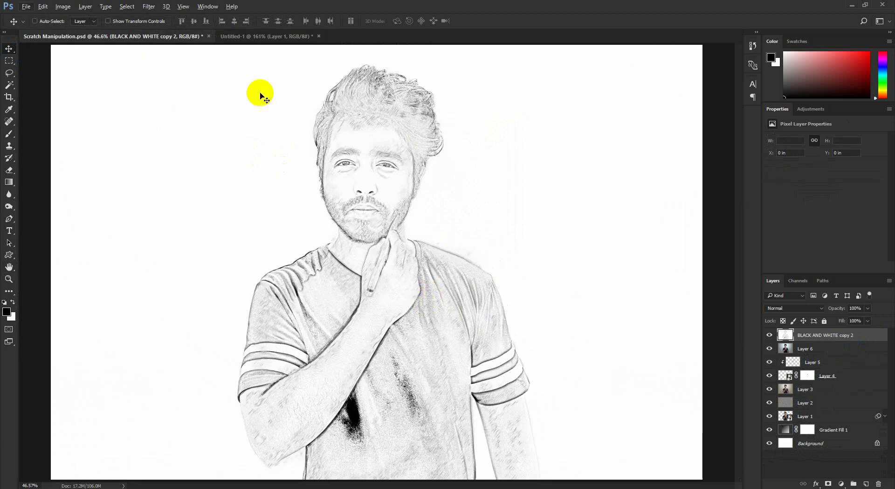
- Darken the merged sketch with Levels by raising the black input level and lowering the white input level to 233
{"action": "left_click", "coordinate": [63, 6]}
{"action": "mouse_move", "coordinate": [82, 24]}
{"action": "left_click", "coordinate": [172, 35]}
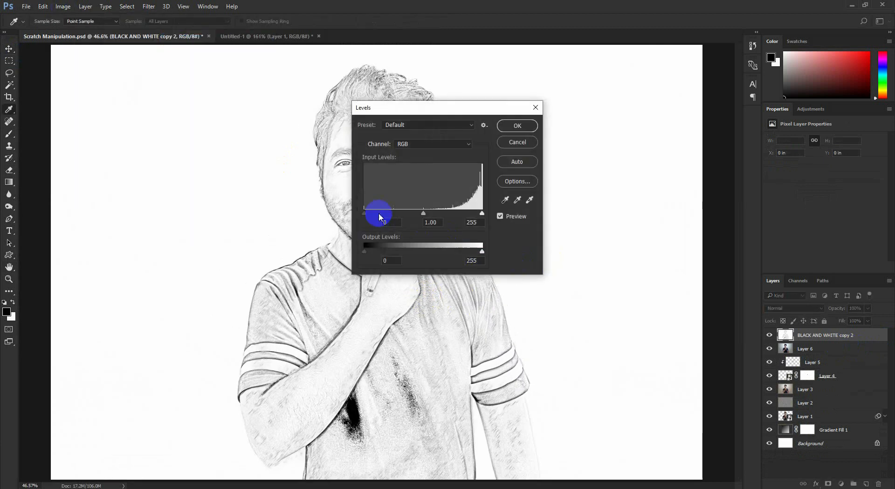
{"action": "left_click_drag", "start_coordinate": [384, 214], "coordinate": [403, 214]}
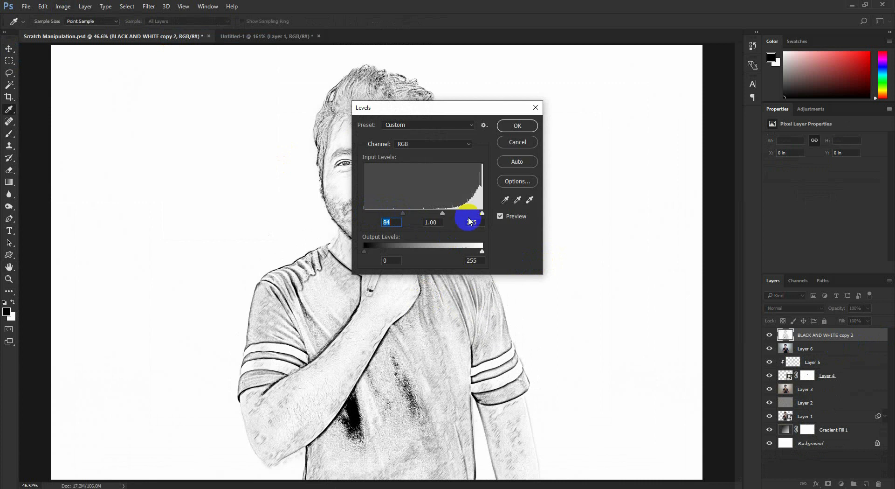
{"action": "left_click_drag", "start_coordinate": [480, 214], "coordinate": [469, 215]}
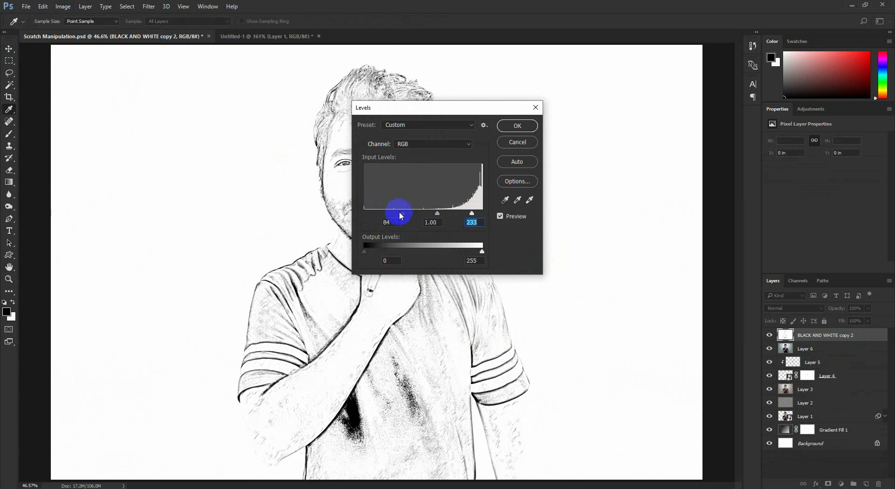
{"action": "left_click_drag", "start_coordinate": [399, 214], "coordinate": [415, 214]}
{"action": "left_click", "coordinate": [518, 126]}
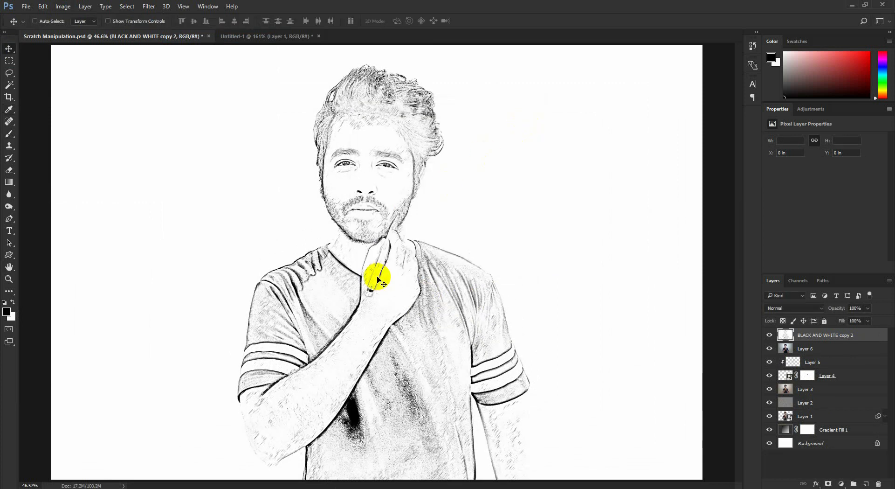
- Create a new layer above the sketch and set up the Brush tool at 1 px with 0% hardness
{"action": "left_click", "coordinate": [866, 483]}
{"action": "left_click", "coordinate": [9, 134]}
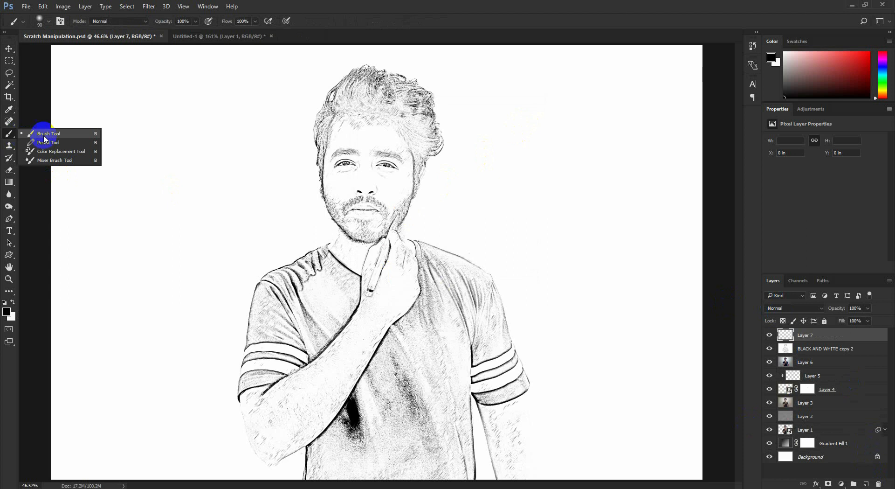
{"action": "left_click", "coordinate": [49, 135]}
{"action": "right_click", "coordinate": [230, 166]}
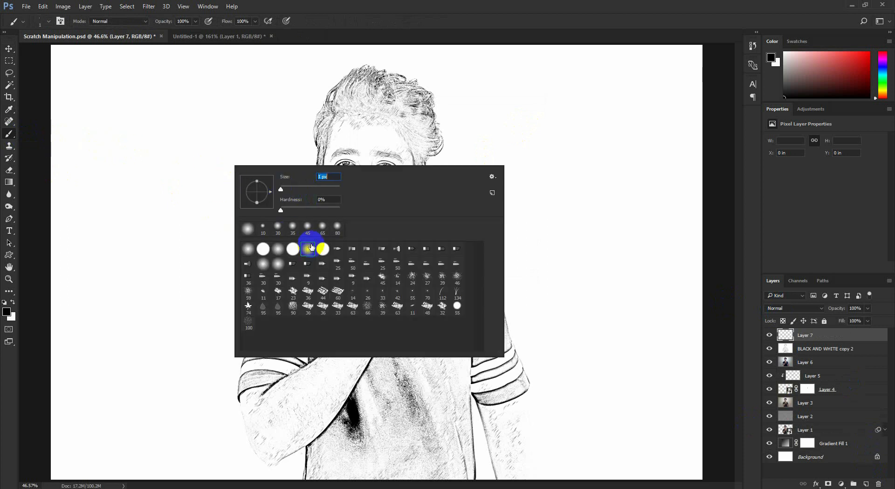
{"action": "left_click", "coordinate": [244, 136]}
- Draw fine black pencil-like strokes along the face outline and the raised forearm on Layer 7
{"action": "scroll", "coordinate": [344, 142], "scroll_direction": "up", "scroll_amount": 6}
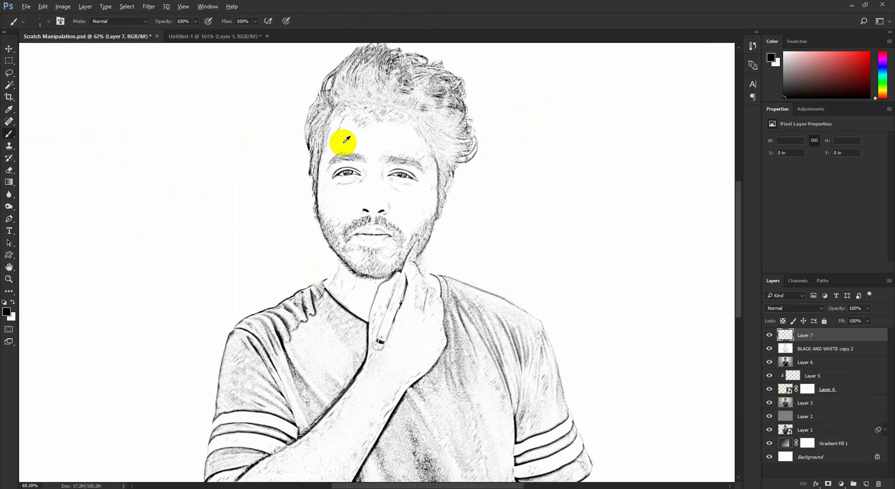
{"action": "left_click_drag", "start_coordinate": [298, 232], "coordinate": [301, 186]}
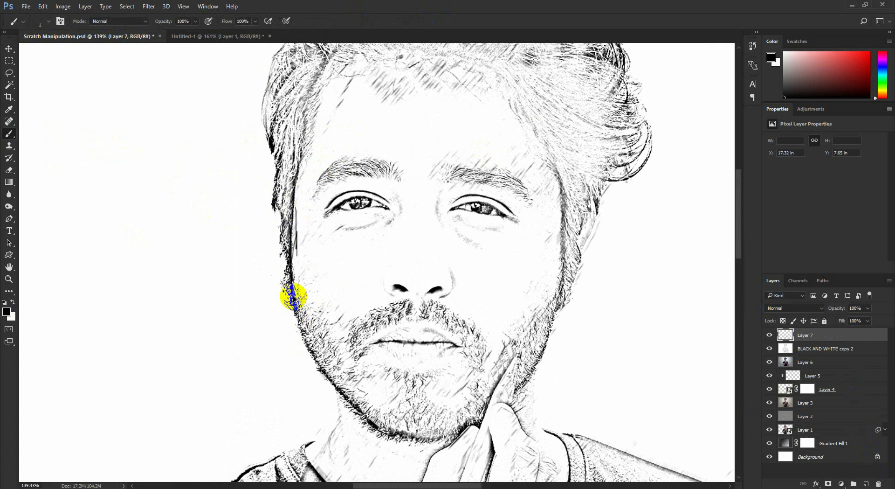
{"action": "key", "text": "ctrl+alt+z"}
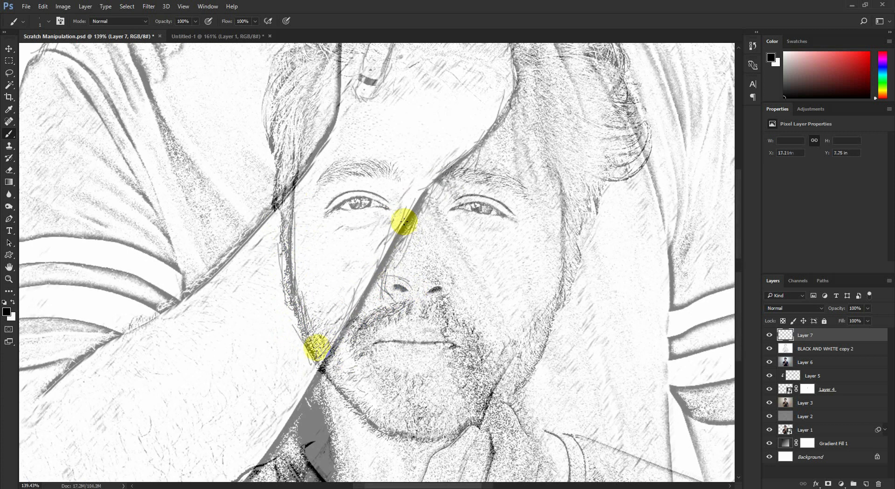
{"action": "left_click_drag", "start_coordinate": [315, 348], "coordinate": [369, 247]}
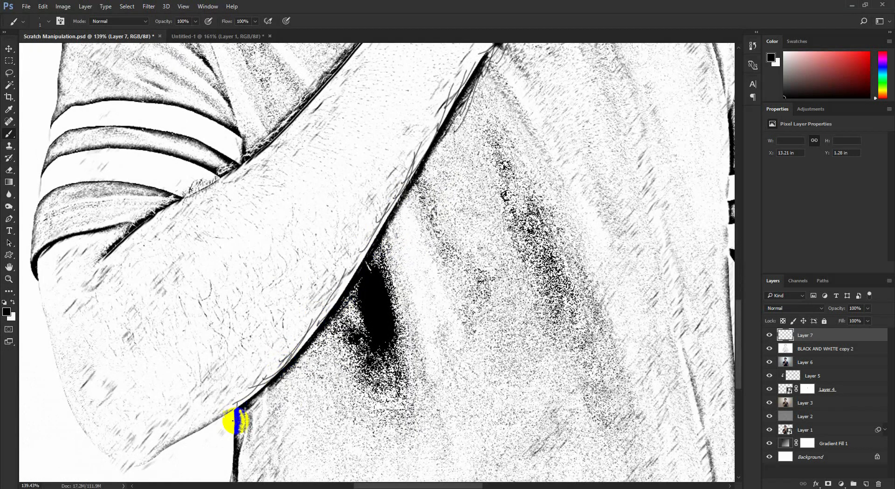
- Add loose sketch strokes around the elbow and down the shirt's side edge next to the hanging arm
{"action": "scroll", "coordinate": [242, 415], "scroll_direction": "down", "scroll_amount": 3}
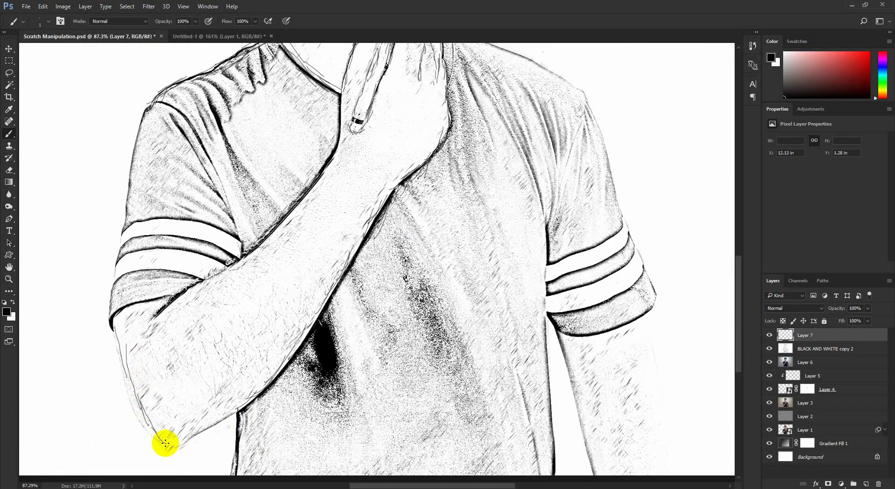
{"action": "scroll", "coordinate": [326, 368], "scroll_direction": "right", "scroll_amount": 3}
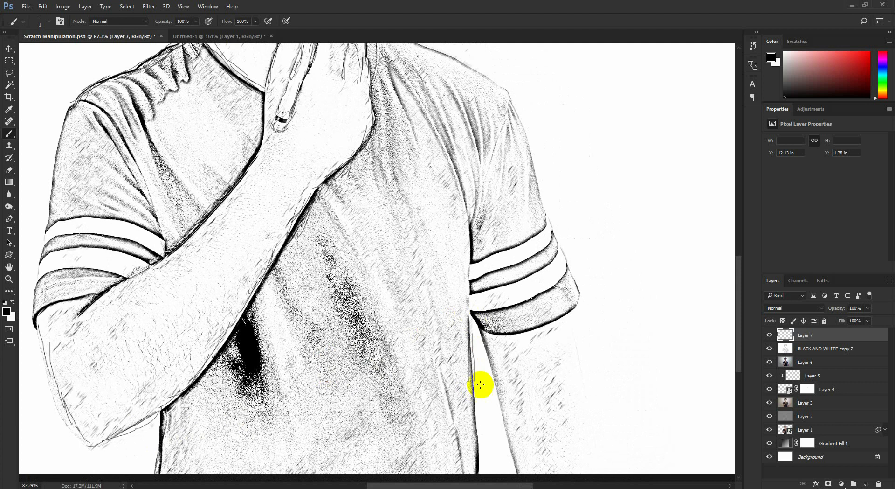
{"action": "left_click_drag", "start_coordinate": [481, 385], "coordinate": [475, 326]}
{"action": "mouse_move", "coordinate": [460, 322]}
{"action": "left_mouse_down"}
{"action": "mouse_move", "coordinate": [474, 409]}
{"action": "mouse_move", "coordinate": [468, 442]}
{"action": "left_mouse_up"}
{"action": "mouse_move", "coordinate": [471, 415]}
{"action": "left_mouse_down"}
{"action": "mouse_move", "coordinate": [469, 385]}
{"action": "mouse_move", "coordinate": [472, 479]}
{"action": "mouse_move", "coordinate": [472, 429]}
{"action": "mouse_move", "coordinate": [453, 378]}
{"action": "left_mouse_up"}
{"action": "key", "text": "space"}
{"action": "left_click_drag", "start_coordinate": [453, 379], "coordinate": [454, 425]}
{"action": "left_click_drag", "start_coordinate": [457, 285], "coordinate": [474, 343]}
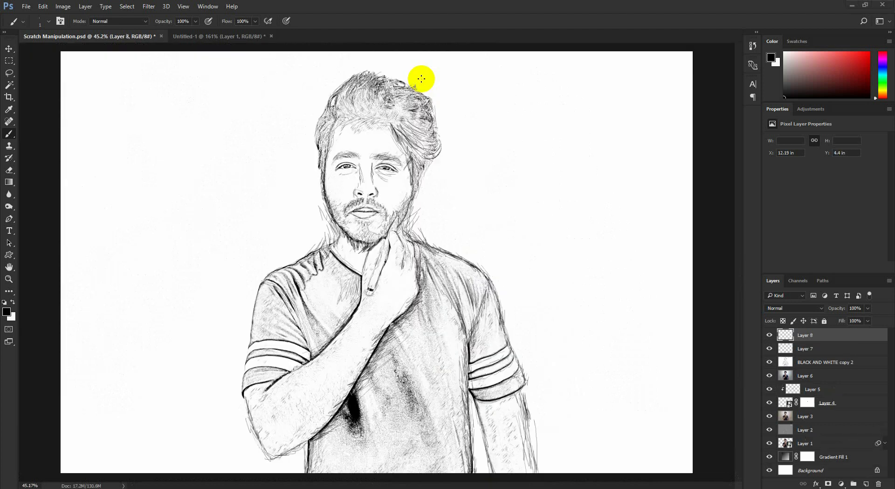
- Merge Layer 8, Layer 7 and BLACK AND WHITE copy 2 into one sketch layer
{"action": "scroll", "coordinate": [404, 133], "scroll_direction": "down", "scroll_amount": 3}
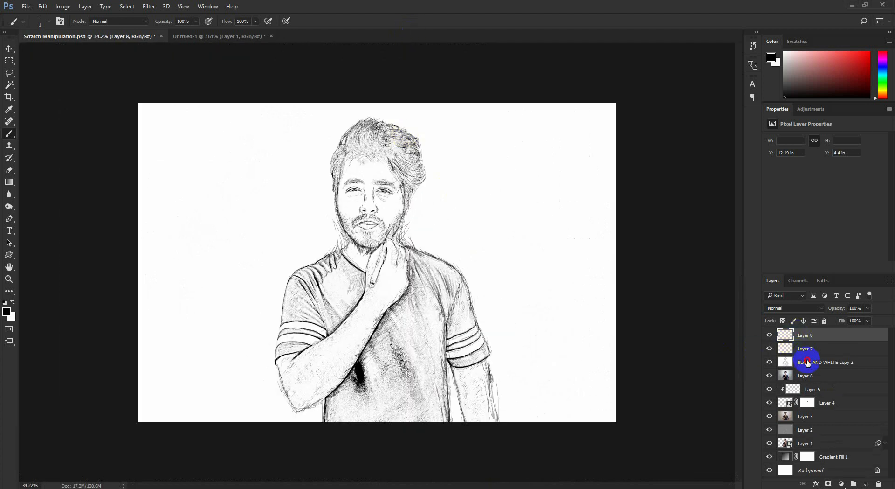
{"action": "left_click", "coordinate": [807, 362], "text": "shift"}
{"action": "right_click", "coordinate": [807, 362]}
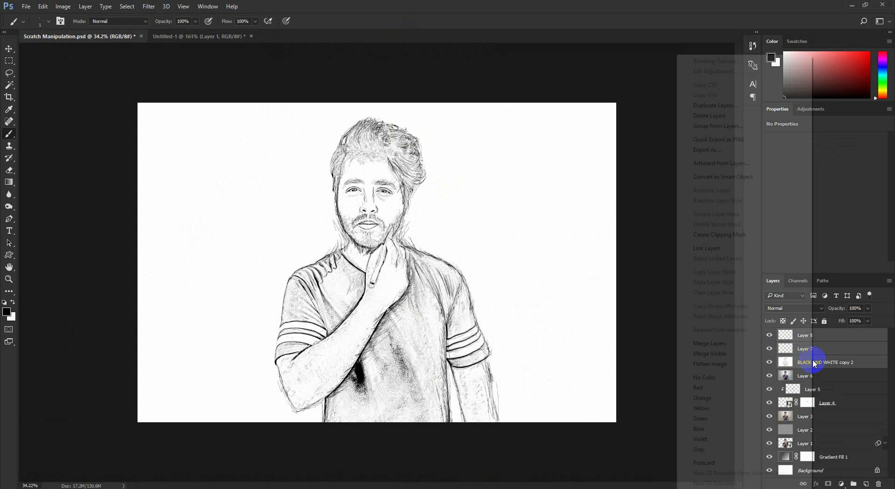
{"action": "left_click", "coordinate": [714, 345]}
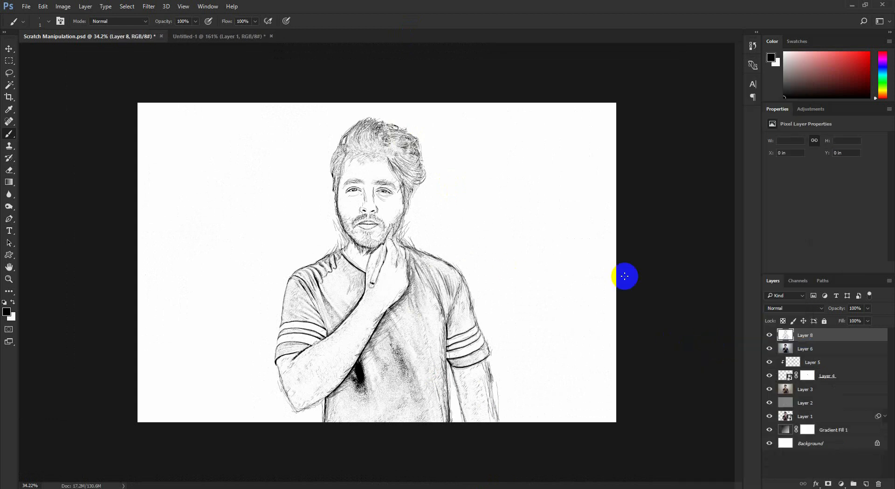
- Try selecting the sketch's dark lines by Color Range with Fuzziness 200
{"action": "left_click", "coordinate": [9, 51]}
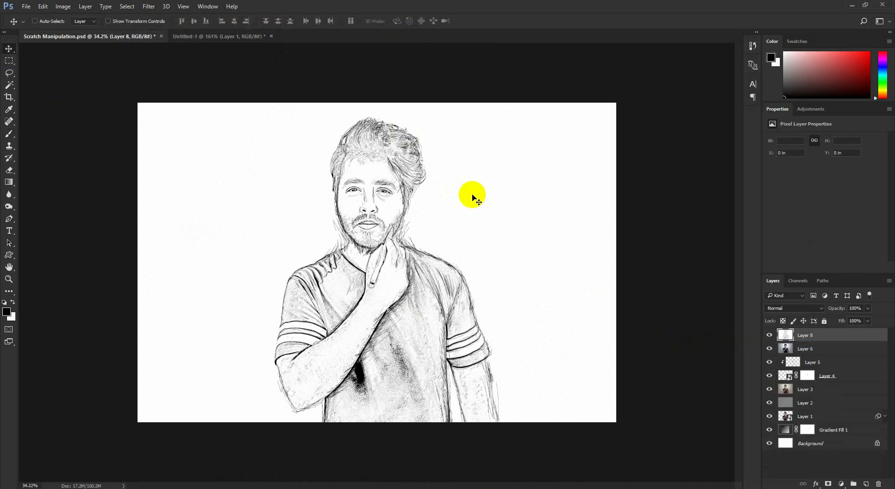
{"action": "left_click", "coordinate": [118, 9]}
{"action": "left_click", "coordinate": [140, 96]}
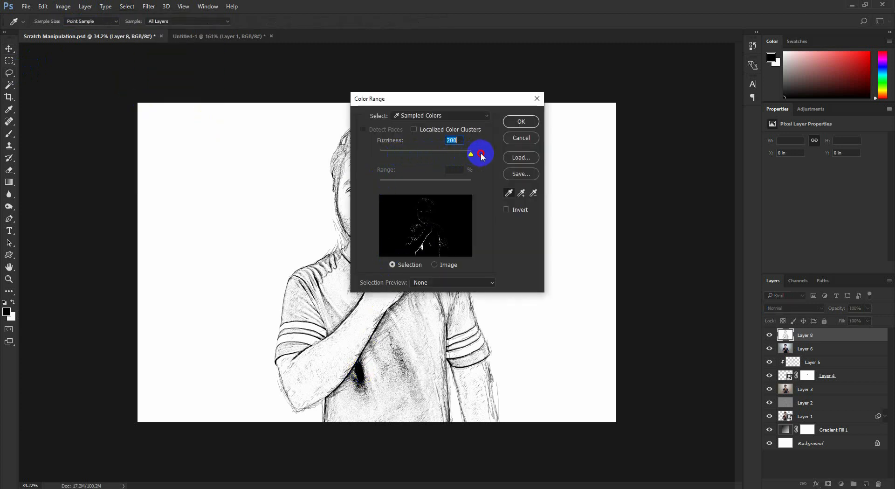
{"action": "left_click", "coordinate": [519, 128]}
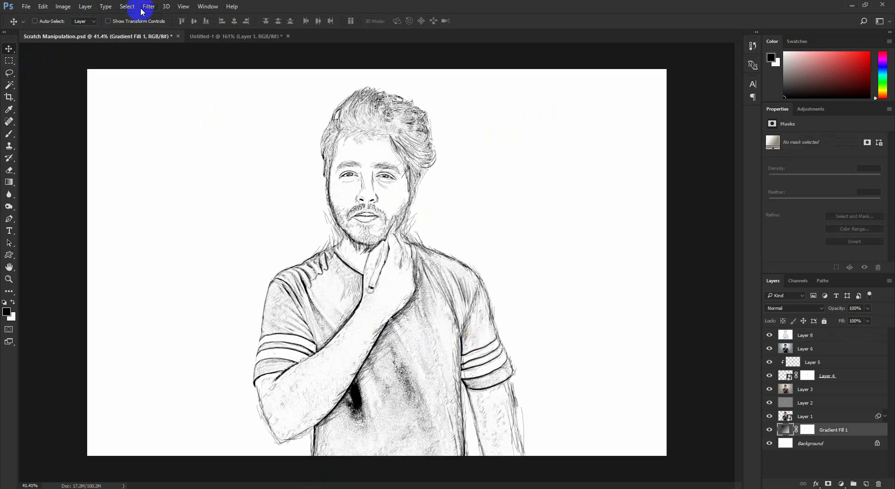
- Select the sketch's black tones with Color Range at Fuzziness 200, sampling the solid dark patch on the shirt
{"action": "left_click", "coordinate": [139, 8]}
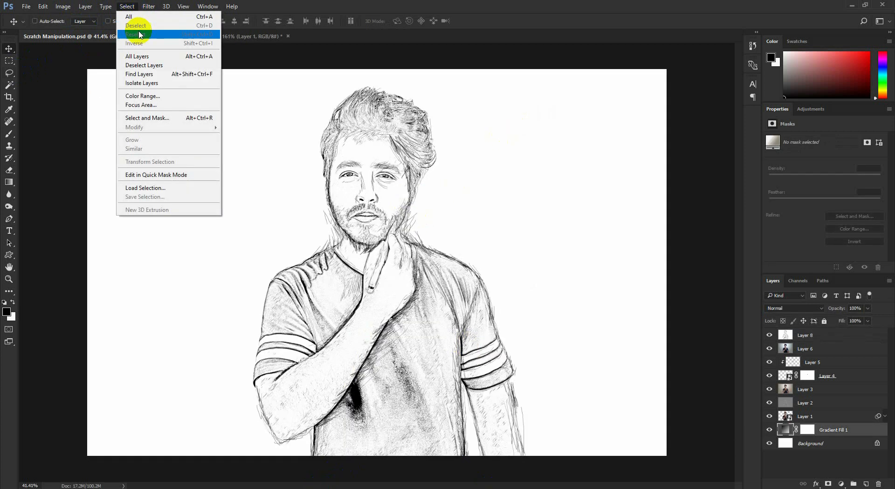
{"action": "left_click", "coordinate": [149, 95]}
{"action": "left_click", "coordinate": [367, 374]}
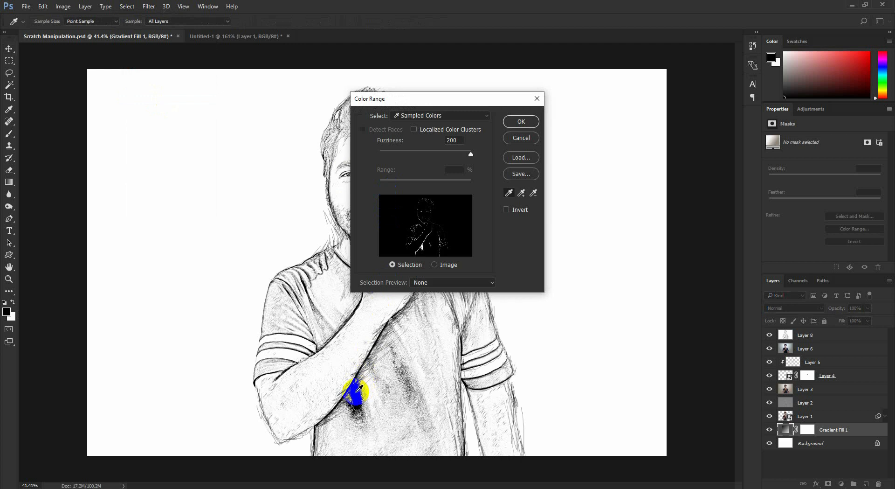
{"action": "left_click", "coordinate": [521, 121]}
- Hide all layers between Layer 8 and Gradient Fill 1, and mask Layer 8 with the current selection
{"action": "left_click", "coordinate": [803, 334]}
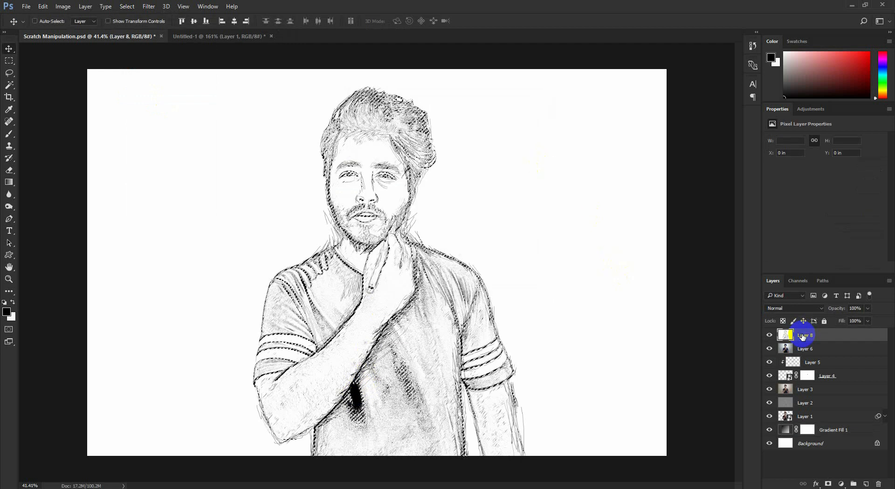
{"action": "key", "text": "v"}
{"action": "left_click_drag", "start_coordinate": [769, 349], "coordinate": [773, 402]}
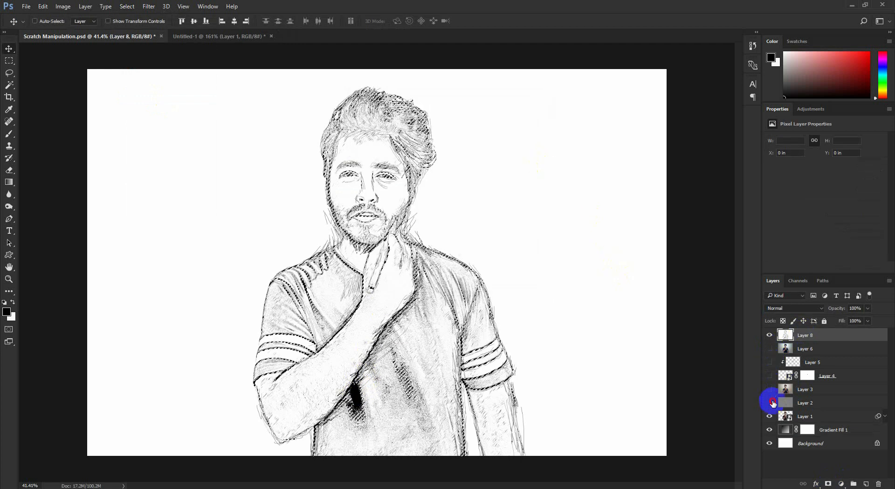
{"action": "left_click", "coordinate": [828, 483]}
{"action": "scroll", "coordinate": [382, 170], "scroll_direction": "up", "scroll_amount": 4}
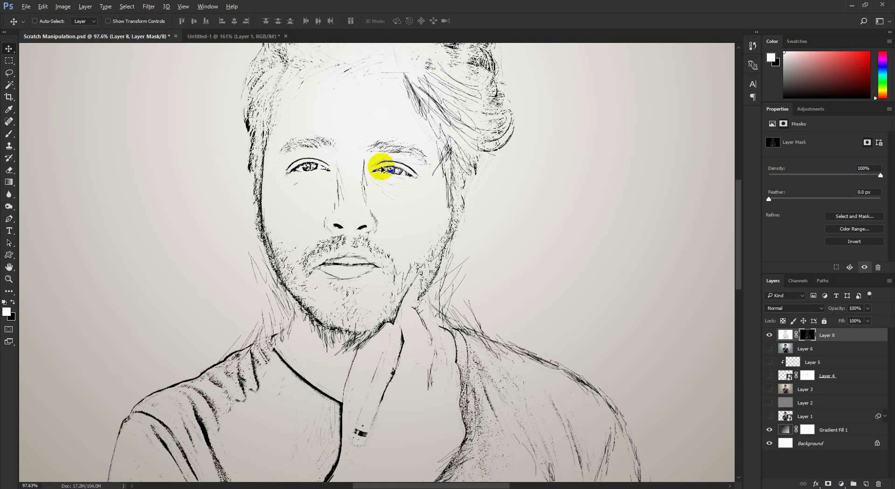
{"action": "scroll", "coordinate": [383, 172], "scroll_direction": "down", "scroll_amount": 2}
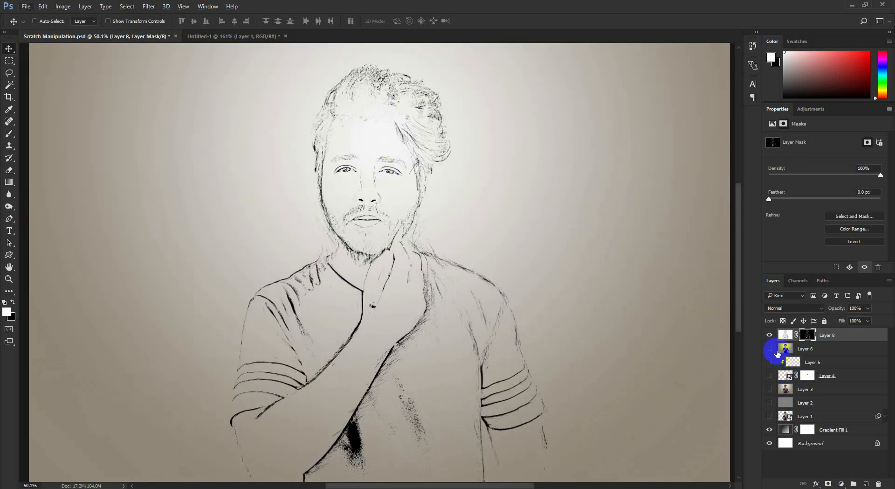
- Show Layer 6 and mask it to the man's silhouette using Layer 1's outline as the selection
{"action": "left_click", "coordinate": [770, 349]}
{"action": "left_click", "coordinate": [785, 350]}
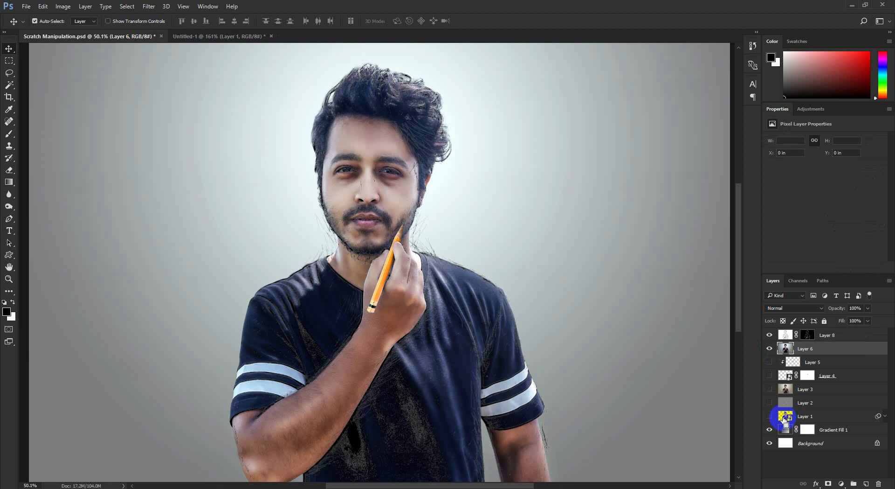
{"action": "left_click", "coordinate": [786, 418], "text": "ctrl"}
{"action": "left_click", "coordinate": [828, 483]}
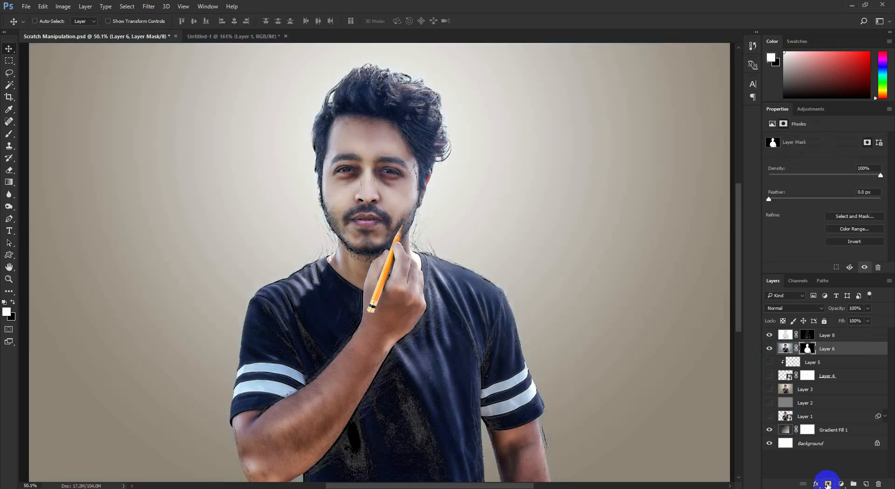
- Move the masked Layer 6 above the sketch on Layer 8 in the layer stack
{"action": "scroll", "coordinate": [407, 237], "scroll_direction": "down", "scroll_amount": 1}
{"action": "left_click_drag", "start_coordinate": [822, 351], "coordinate": [811, 332]}
{"action": "scroll", "coordinate": [410, 194], "scroll_direction": "up", "scroll_amount": 2}
{"action": "scroll", "coordinate": [411, 196], "scroll_direction": "down", "scroll_amount": 2}
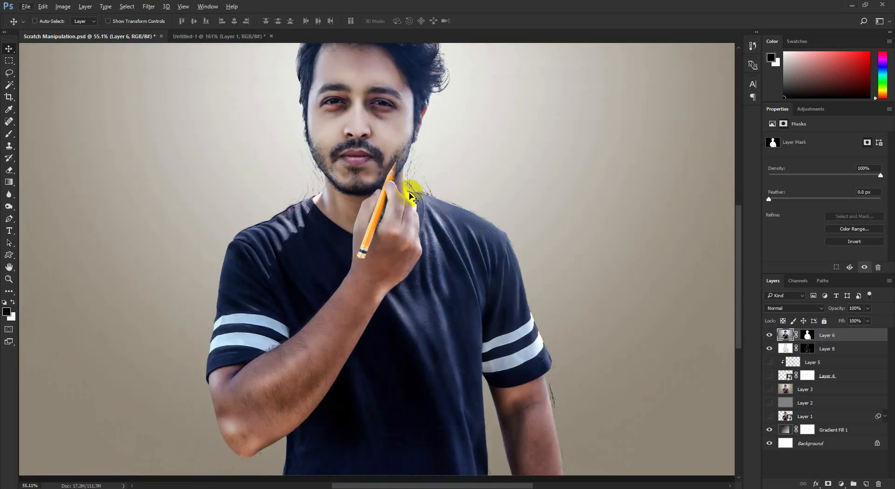
{"action": "scroll", "coordinate": [395, 203], "scroll_direction": "up", "scroll_amount": 2}
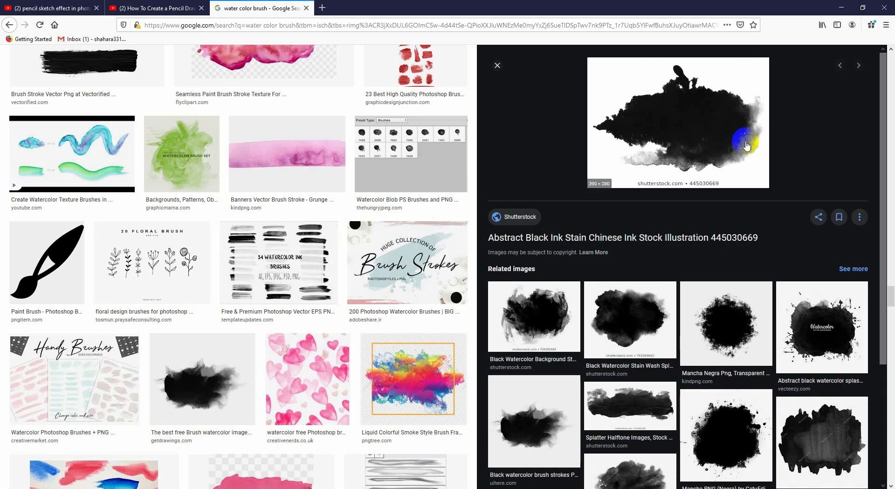
- Copy the black ink stain image from the browser and paste it into a new Photoshop document sized to the clipboard
{"action": "right_click", "coordinate": [695, 119]}
{"action": "left_click", "coordinate": [725, 213]}
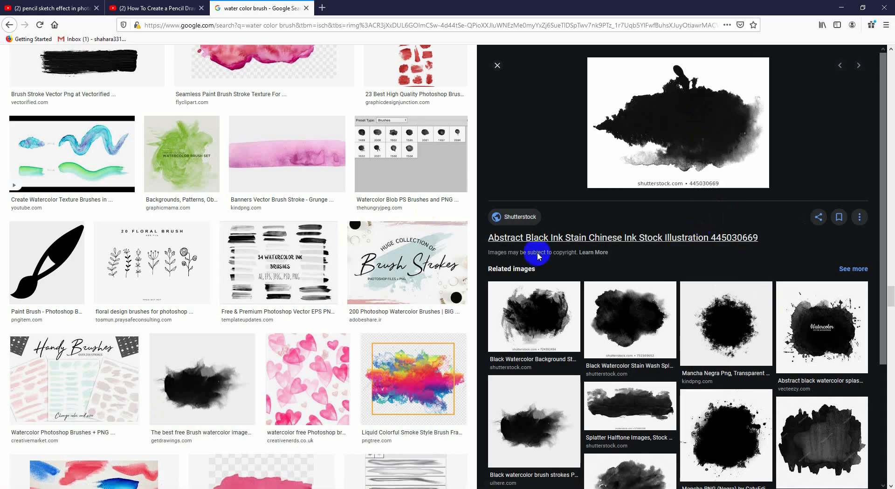
{"action": "left_click", "coordinate": [200, 488]}
{"action": "left_click", "coordinate": [27, 8]}
{"action": "left_click", "coordinate": [31, 17]}
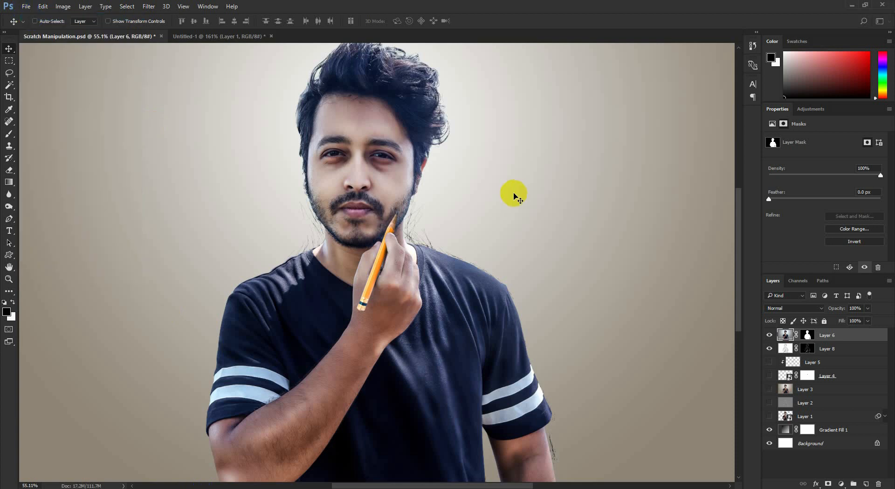
{"action": "double_click", "coordinate": [508, 186]}
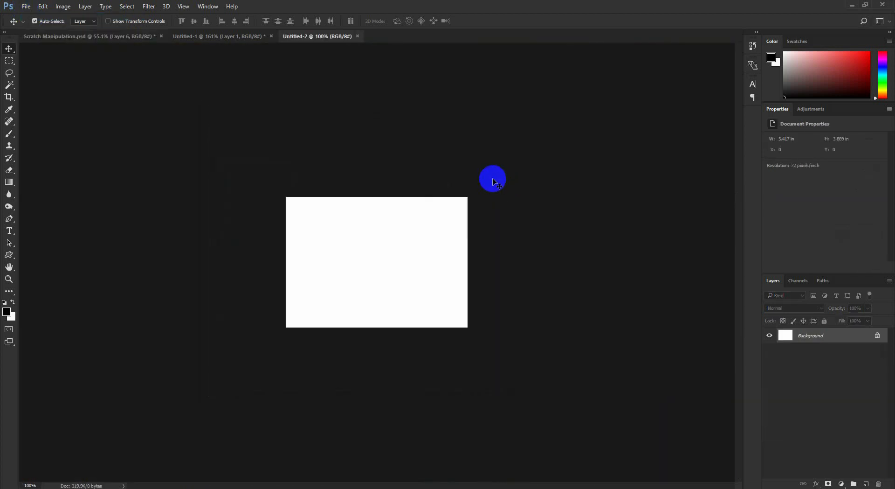
{"action": "key", "text": "ctrl+v"}
- Delete the stock-site caption beneath the ink stain with a rectangular selection, and deselect
{"action": "left_click", "coordinate": [6, 61]}
{"action": "left_click_drag", "start_coordinate": [307, 347], "coordinate": [457, 401]}
{"action": "key", "text": "Delete"}
{"action": "key", "text": "ctrl+d"}
- Define the ink stain as a brush preset named Sampled Brush 1
{"action": "left_click", "coordinate": [42, 6]}
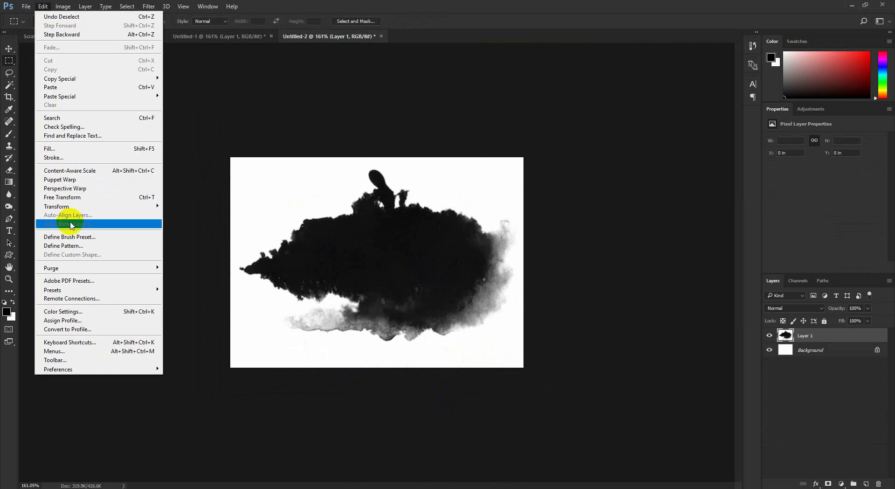
{"action": "left_click", "coordinate": [87, 237]}
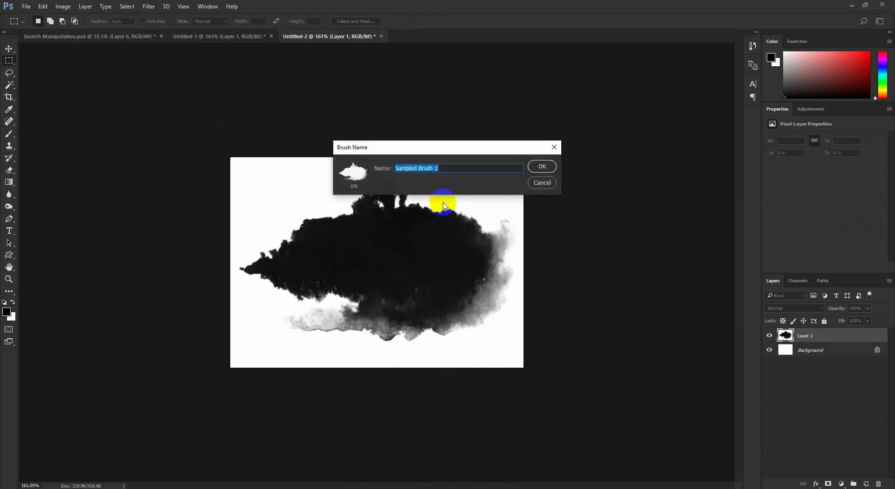
{"action": "left_click", "coordinate": [537, 169]}
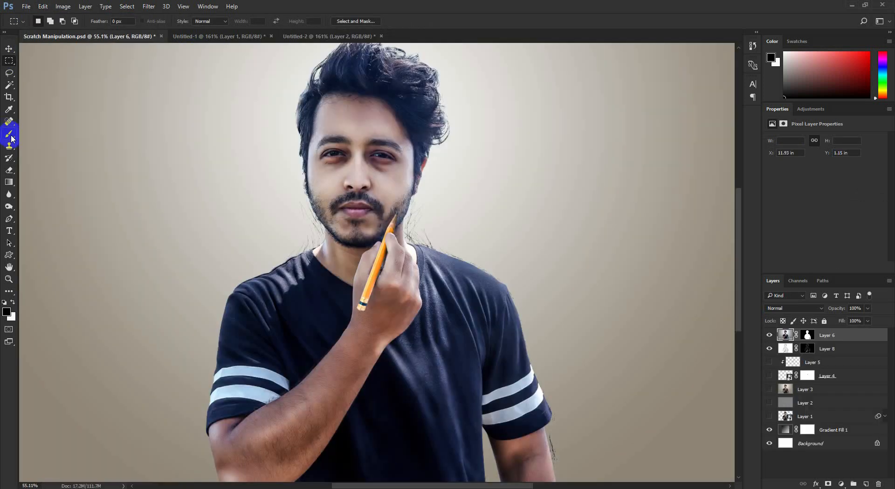
- Choose the custom 336 px ink-stain brush in Scratch Manipulation.psd and enlarge it to 700 px
{"action": "left_click", "coordinate": [9, 135]}
{"action": "right_click", "coordinate": [261, 206]}
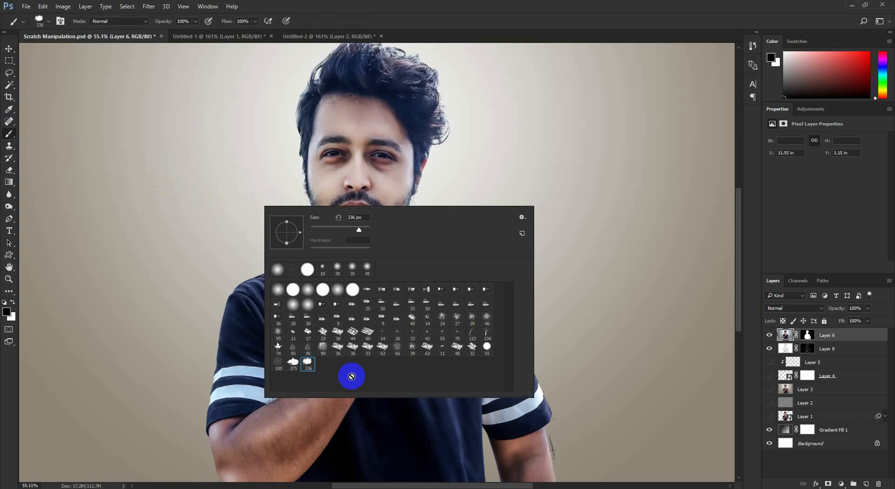
{"action": "left_click", "coordinate": [451, 2]}
{"action": "scroll", "coordinate": [462, 114], "scroll_direction": "up", "scroll_amount": 3}
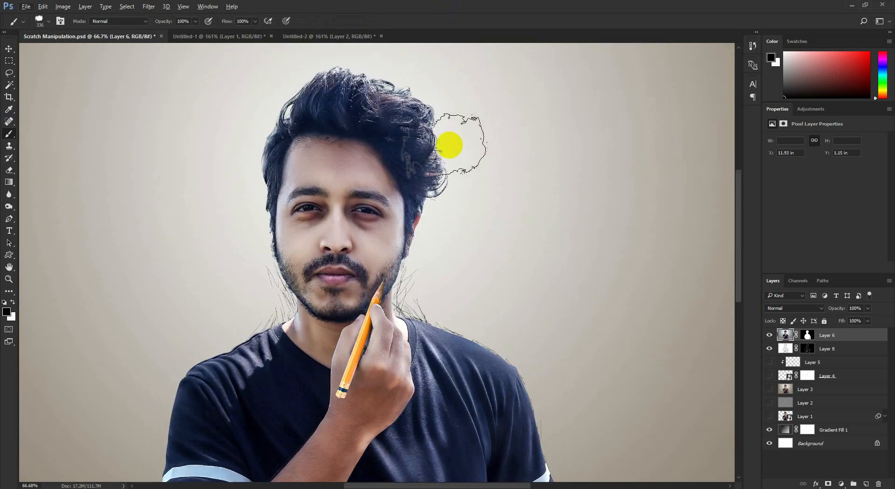
{"action": "key", "text": "bracketright"}
{"action": "key", "text": "bracketright"}
{"action": "key", "text": "bracketright"}
{"action": "key", "text": "bracketright"}
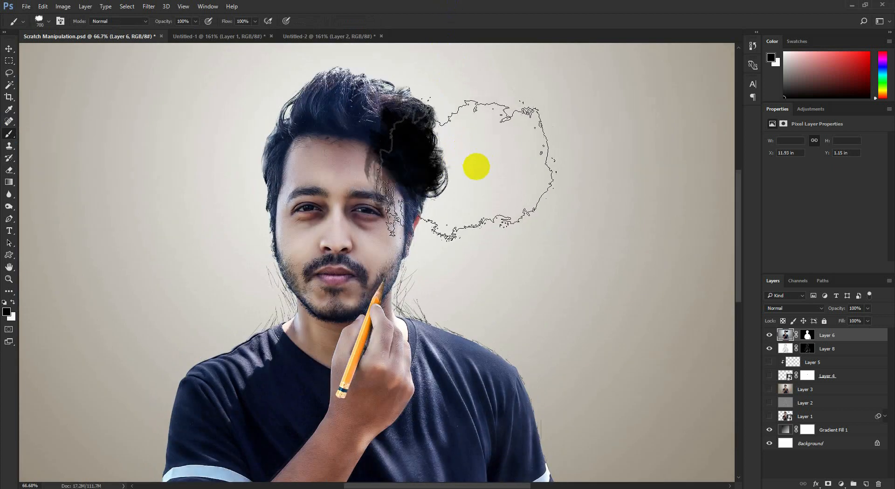
- Target Layer 6's mask, try a white ink-stain dab beside the hair, and undo it
{"action": "left_click", "coordinate": [811, 337]}
{"action": "left_click", "coordinate": [495, 144]}
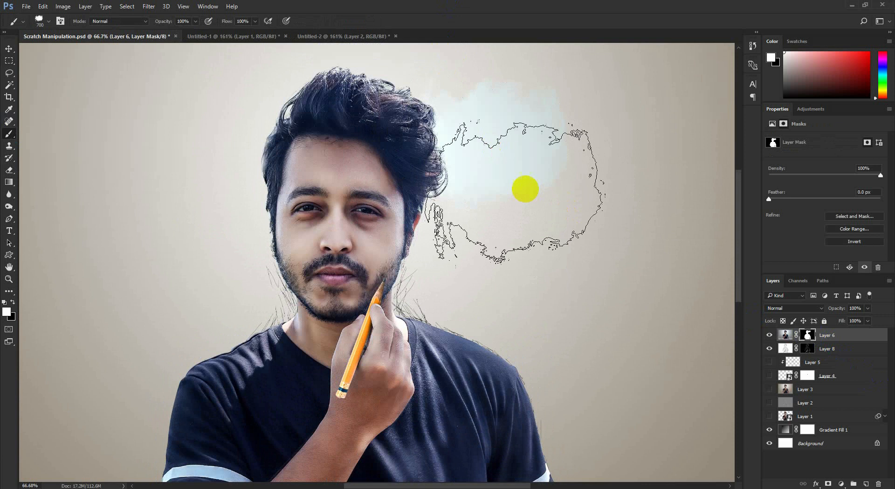
{"action": "key", "text": "ctrl+z"}
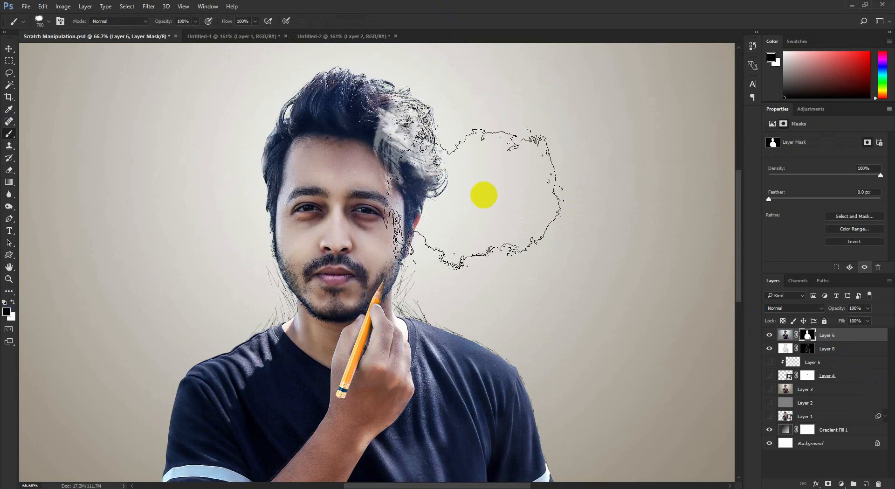
- Reduce the ink-stain brush to 300 px and mask out the hair edge above the ear with black
{"action": "key", "text": "bracketleft"}
{"action": "key", "text": "bracketleft"}
{"action": "key", "text": "bracketleft"}
{"action": "key", "text": "bracketleft"}
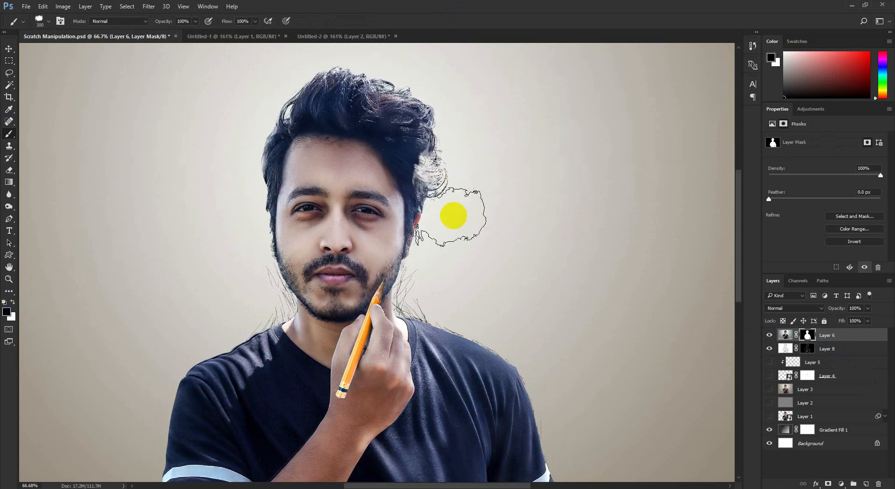
{"action": "left_click", "coordinate": [455, 171]}
- Rotate the ink-stain brush tip, enlarge it to 400 px, and mask out the hair, temple and ear beside the face in black
{"action": "right_click", "coordinate": [507, 171]}
{"action": "left_click", "coordinate": [526, 112]}
{"action": "key", "text": "bracketright"}
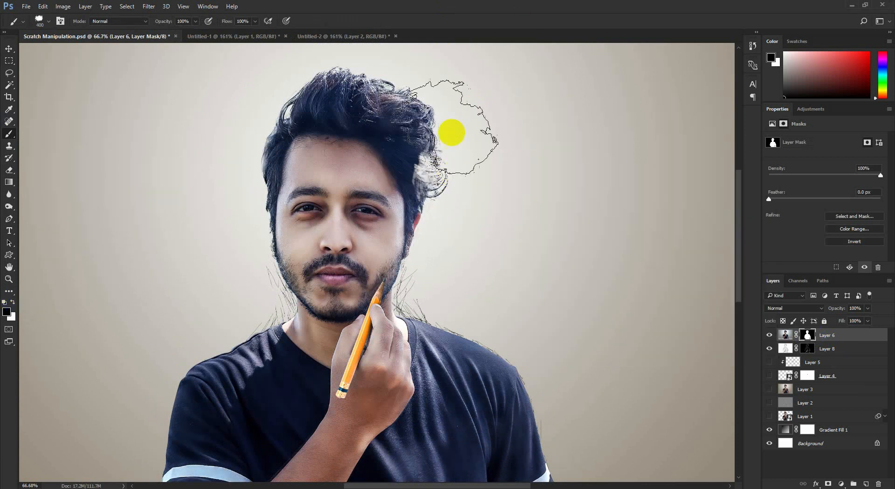
{"action": "left_click", "coordinate": [451, 143]}
{"action": "left_click", "coordinate": [439, 175]}
{"action": "left_click", "coordinate": [437, 241]}
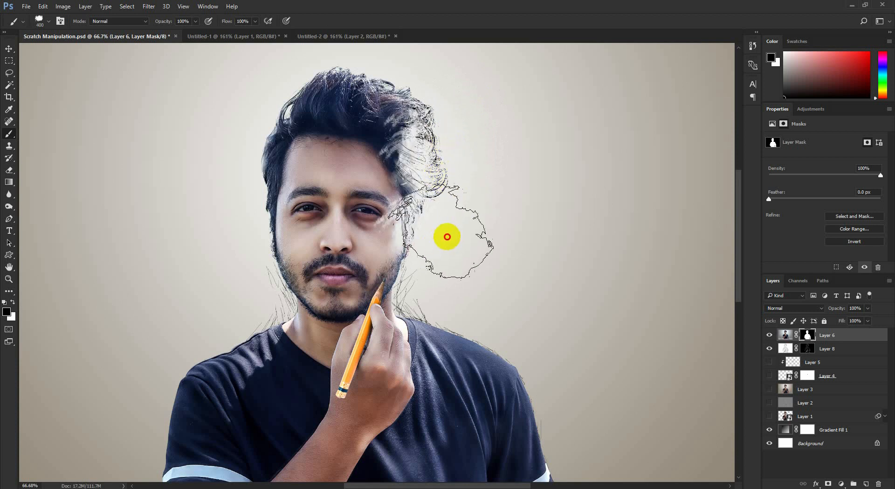
{"action": "left_click", "coordinate": [447, 212]}
- Mask out the cheek and jaw edge with the brush at 500 px, then try a rotated dab on the shoulder and undo it
{"action": "key", "text": "bracketright"}
{"action": "mouse_move", "coordinate": [433, 277]}
{"action": "left_mouse_down"}
{"action": "mouse_move", "coordinate": [485, 299]}
{"action": "mouse_move", "coordinate": [426, 316]}
{"action": "left_mouse_up"}
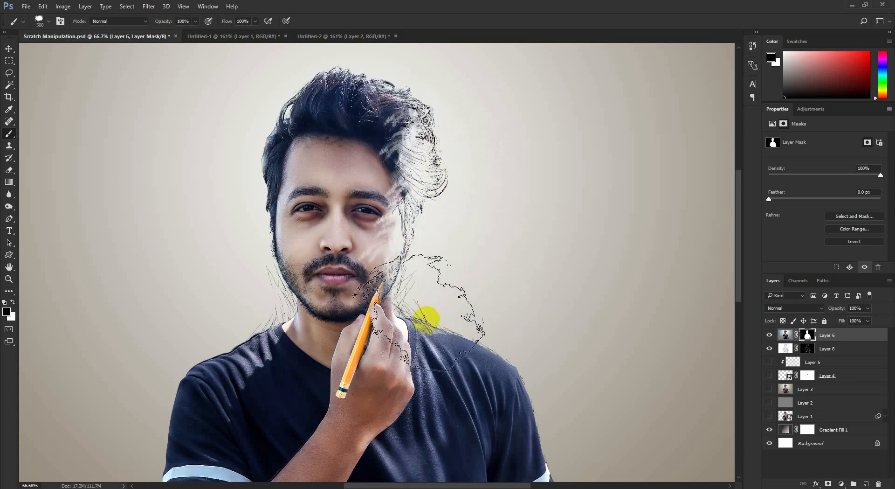
{"action": "right_click", "coordinate": [532, 321]}
{"action": "left_click", "coordinate": [426, 303]}
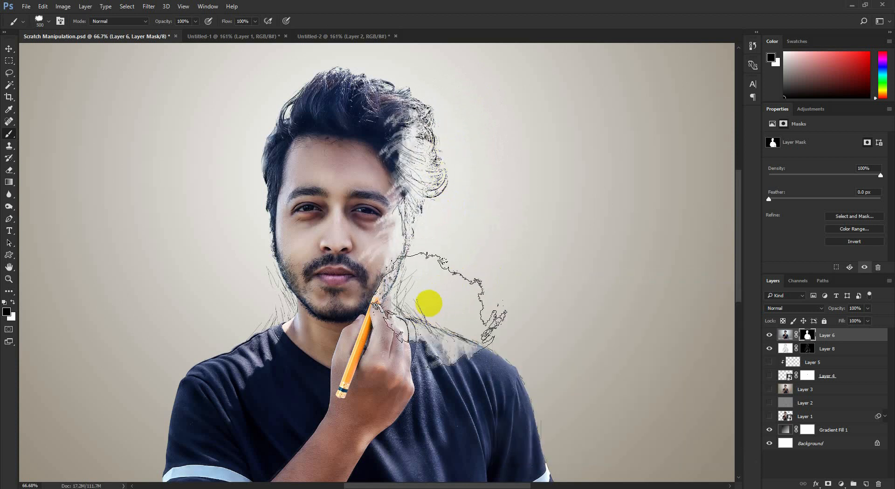
{"action": "scroll", "coordinate": [444, 307], "scroll_direction": "down", "scroll_amount": 1}
{"action": "key", "text": "ctrl+z"}
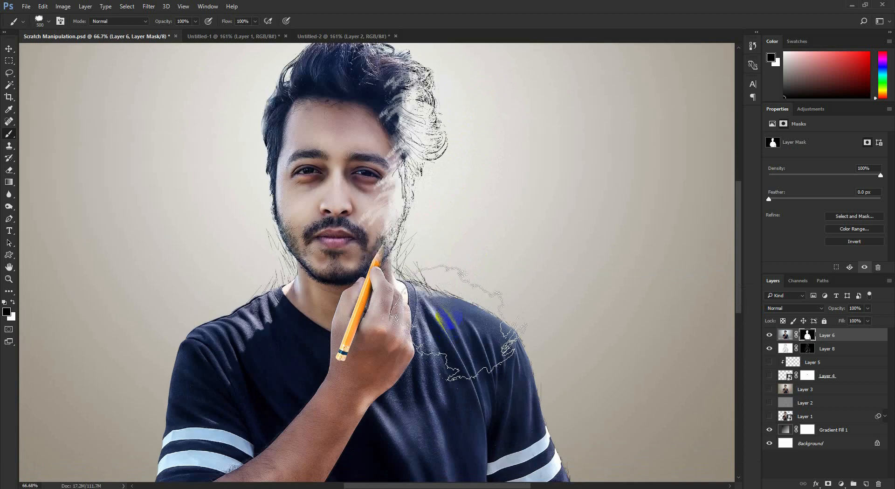
- Mask out the shoulder, striped sleeve and upper arm on the sketched side with 500 px ink-stain dabs, undoing the unwanted one
{"action": "left_click", "coordinate": [438, 281]}
{"action": "left_click", "coordinate": [493, 329]}
{"action": "left_click_drag", "start_coordinate": [587, 350], "coordinate": [547, 239]}
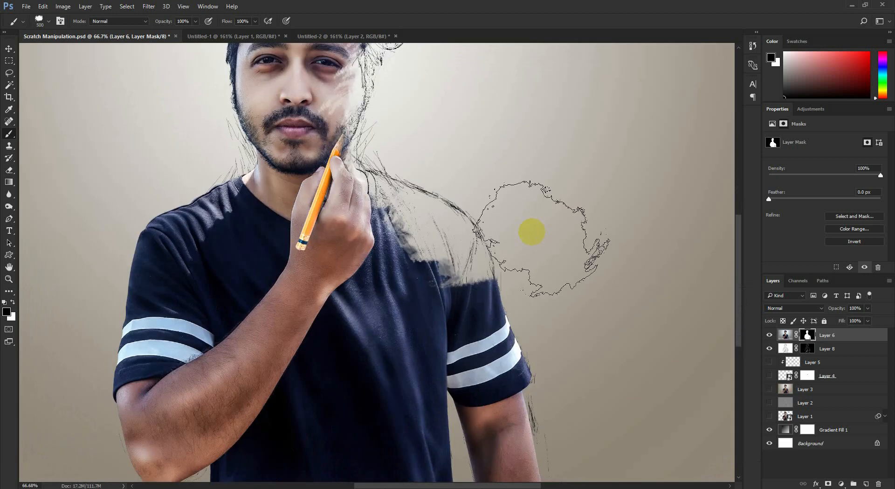
{"action": "key", "text": "ctrl+z"}
{"action": "left_click", "coordinate": [492, 217]}
{"action": "left_click", "coordinate": [513, 314]}
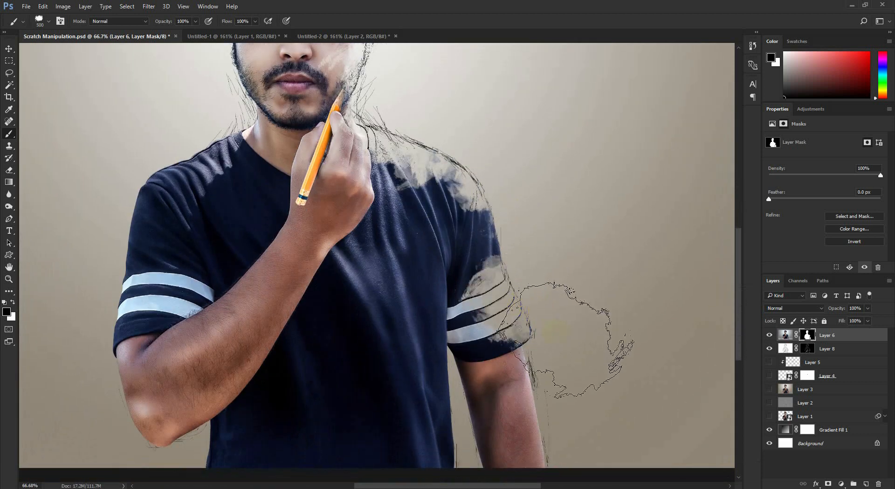
{"action": "scroll", "coordinate": [581, 336], "scroll_direction": "down", "scroll_amount": 3}
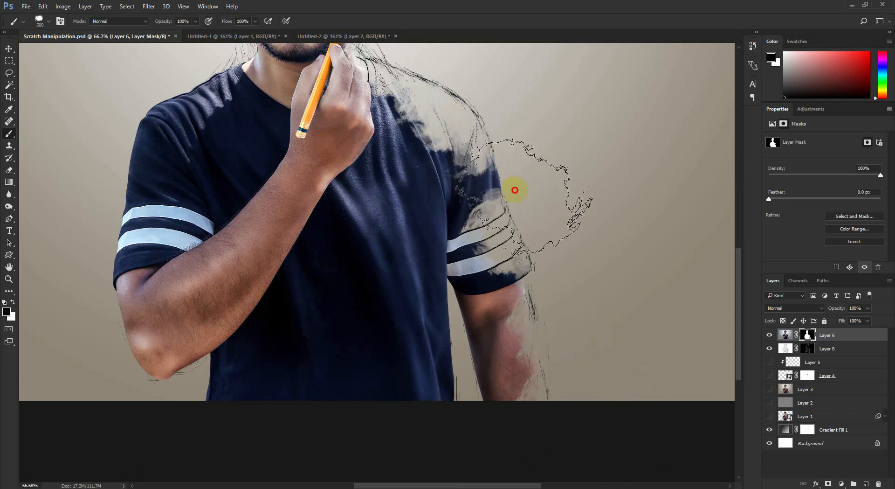
{"action": "scroll", "coordinate": [579, 259], "scroll_direction": "up", "scroll_amount": 4}
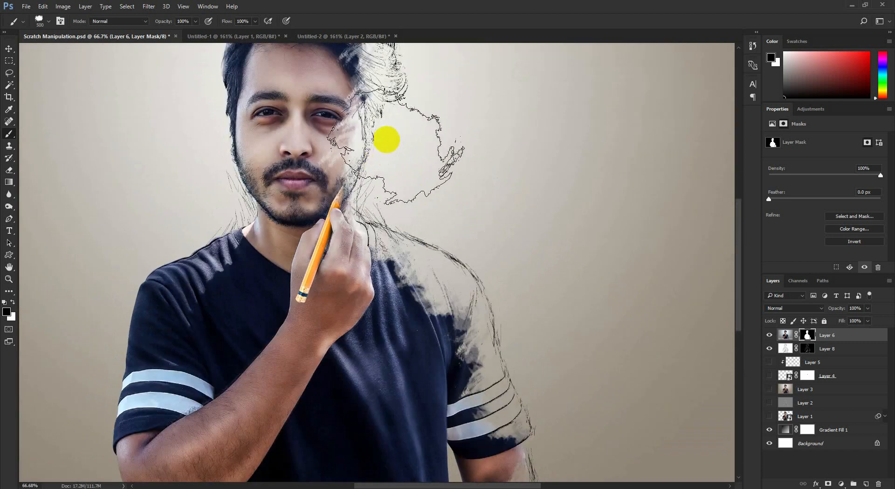
- Extend the black ink-stain masking over the outer eyebrow, temple and hair on the sketched side
{"action": "left_click", "coordinate": [386, 140]}
{"action": "scroll", "coordinate": [377, 107], "scroll_direction": "up", "scroll_amount": 2}
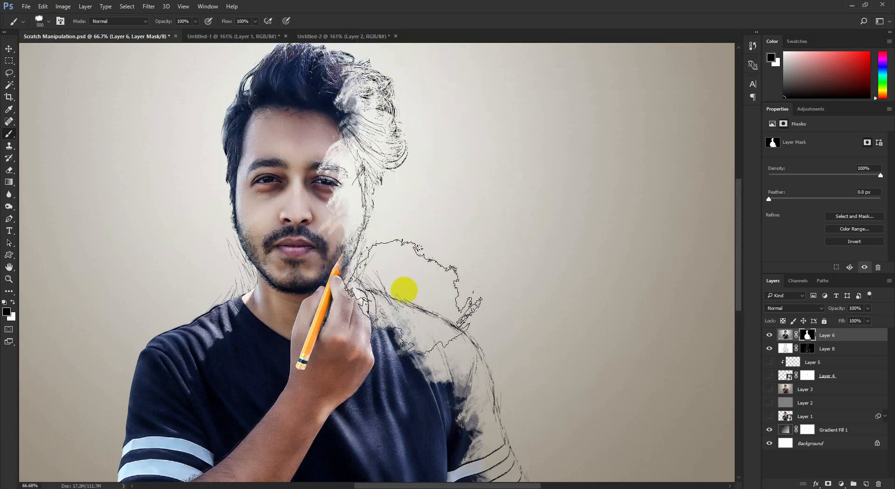
{"action": "scroll", "coordinate": [484, 295], "scroll_direction": "down", "scroll_amount": 1}
{"action": "scroll", "coordinate": [545, 312], "scroll_direction": "down", "scroll_amount": 1}
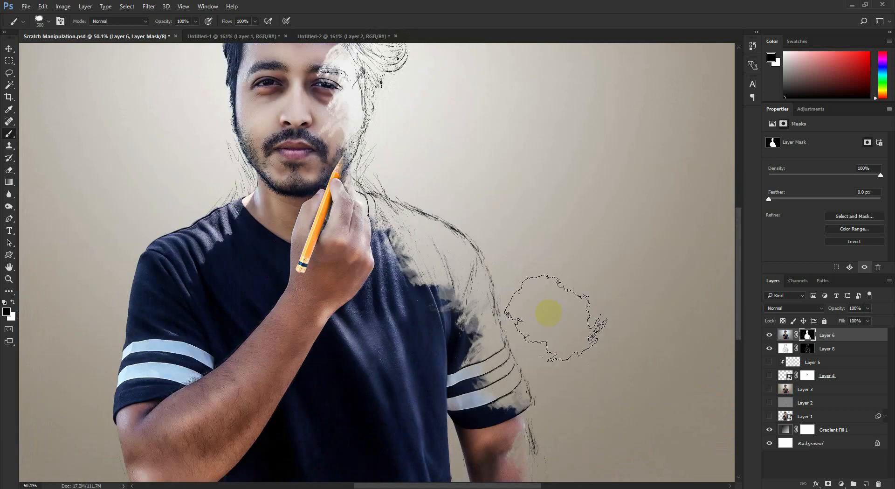
{"action": "scroll", "coordinate": [536, 308], "scroll_direction": "down", "scroll_amount": 2}
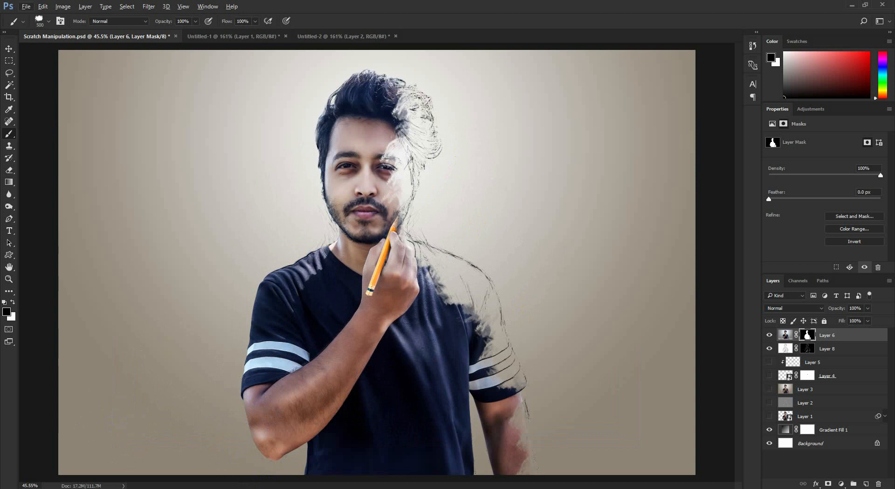
- Start a Pen tool path along the lower edge of the raised forearm and undo the misplaced anchor point
{"action": "scroll", "coordinate": [427, 224], "scroll_direction": "up", "scroll_amount": 3}
{"action": "left_click", "coordinate": [10, 220]}
{"action": "left_click_drag", "start_coordinate": [270, 308], "coordinate": [328, 51]}
{"action": "left_click", "coordinate": [229, 430]}
{"action": "left_click", "coordinate": [285, 359]}
{"action": "left_click", "coordinate": [341, 290]}
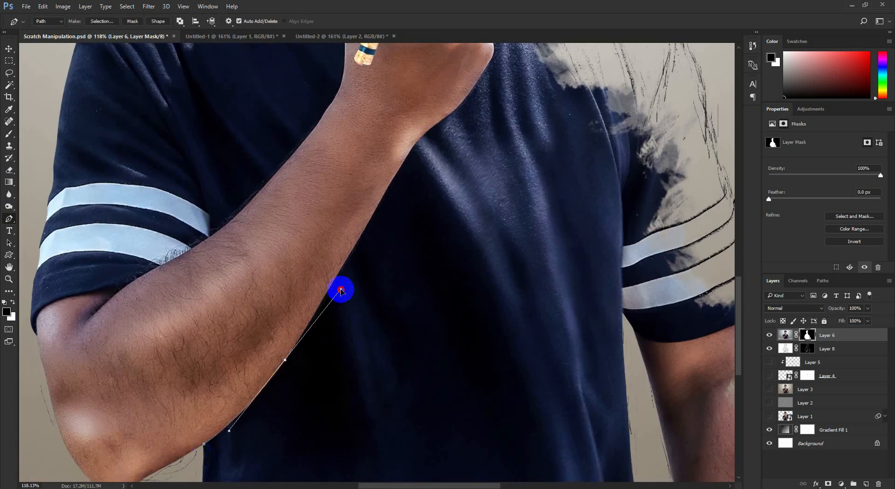
{"action": "key", "text": "ctrl+z"}
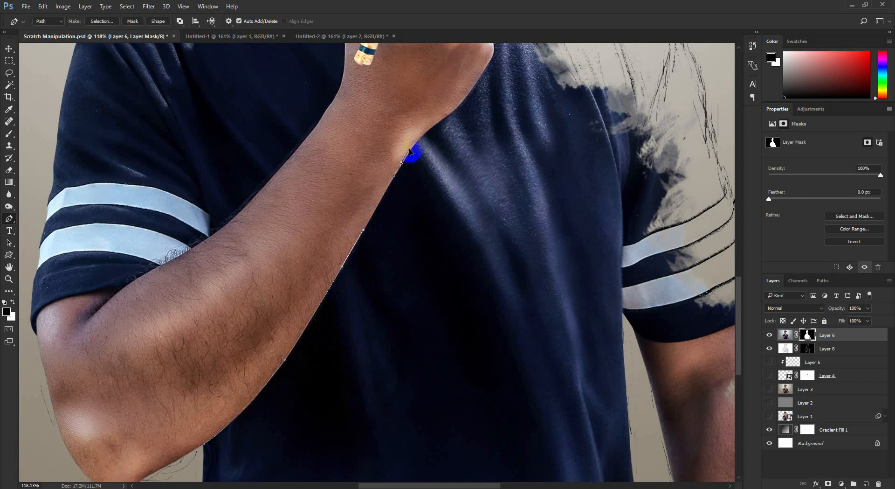
- Continue the pen path around the wrist, hand and fingers, and back down the upper edge of the forearm
{"action": "left_click_drag", "start_coordinate": [437, 124], "coordinate": [305, 341]}
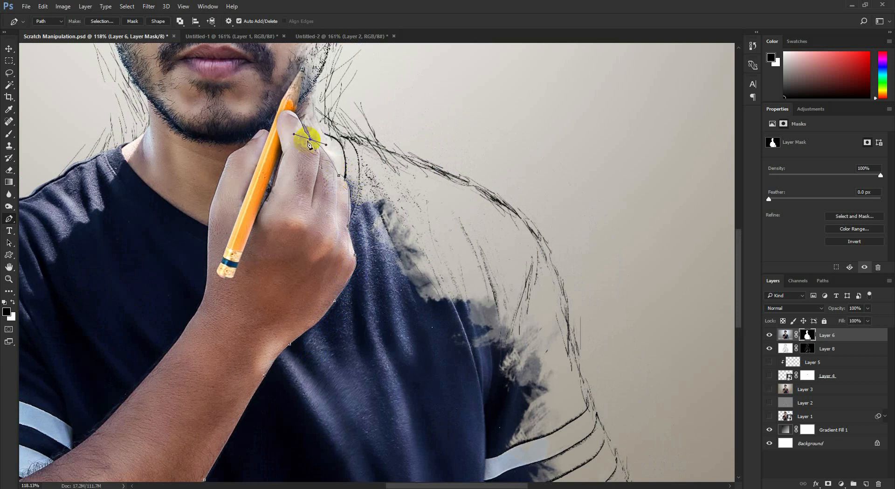
{"action": "left_click_drag", "start_coordinate": [316, 142], "coordinate": [336, 310]}
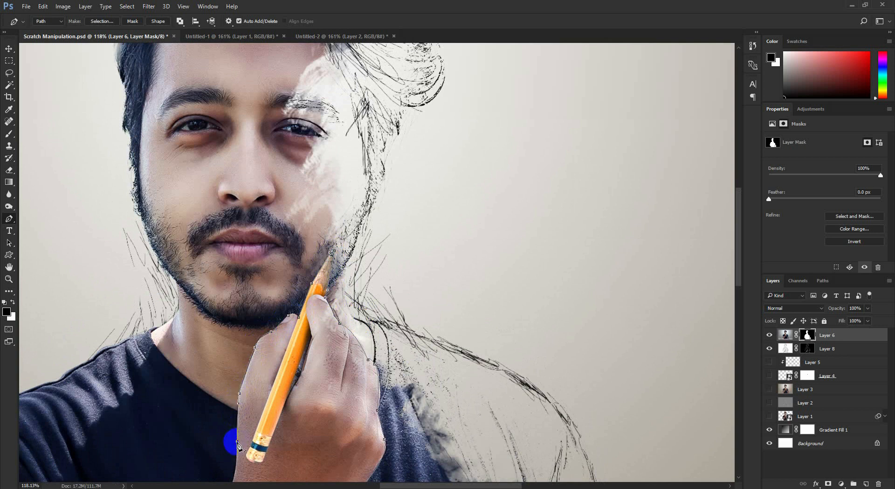
{"action": "scroll", "coordinate": [238, 441], "scroll_direction": "down", "scroll_amount": 3}
{"action": "left_click_drag", "start_coordinate": [245, 435], "coordinate": [321, 202]}
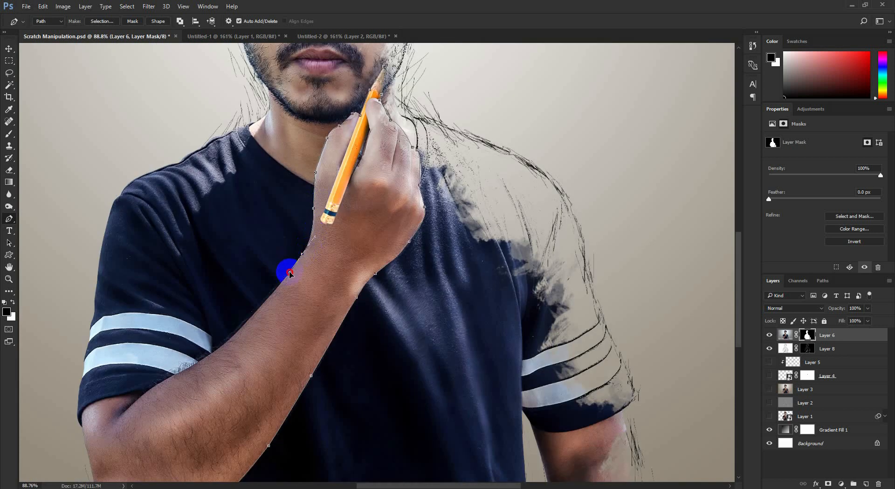
{"action": "scroll", "coordinate": [235, 336], "scroll_direction": "down", "scroll_amount": 3}
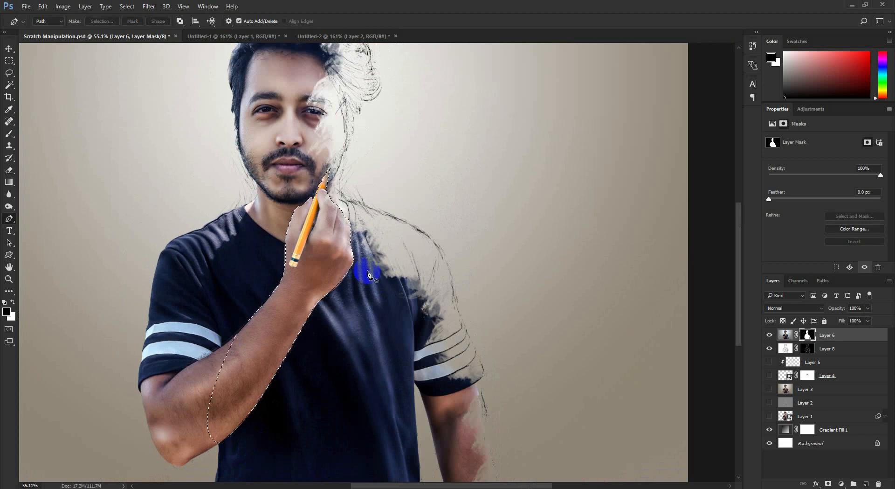
- Convert the hand and forearm path into a selection and invert it
{"action": "key", "text": "ctrl+Return"}
{"action": "left_click", "coordinate": [124, 7]}
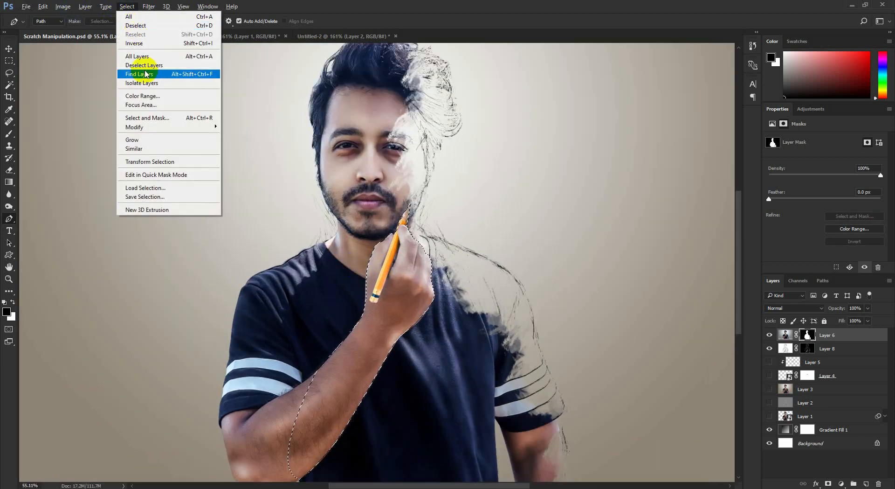
{"action": "left_click", "coordinate": [135, 43]}
- Choose the 375 px ink-stain brush and mask out the chin and jaw around the pencil hand, undoing the unwanted dab
{"action": "scroll", "coordinate": [436, 226], "scroll_direction": "up", "scroll_amount": 2}
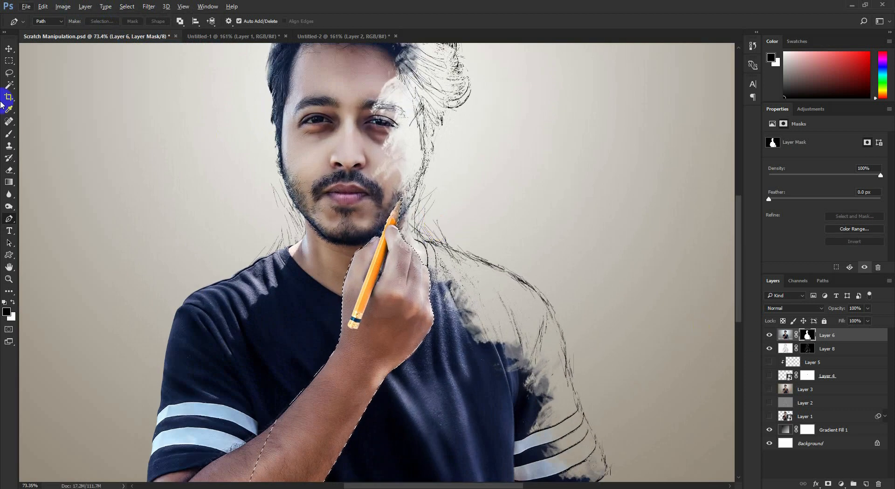
{"action": "left_click", "coordinate": [8, 134]}
{"action": "right_click", "coordinate": [467, 235]}
{"action": "left_click", "coordinate": [500, 387]}
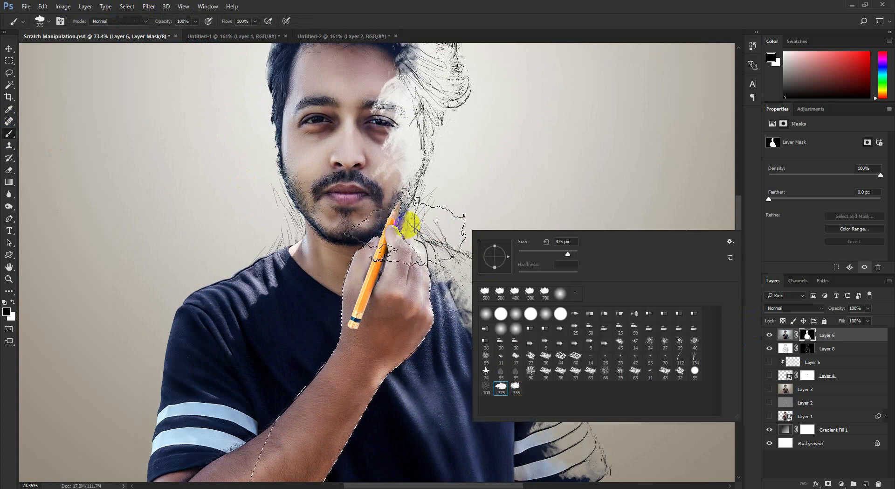
{"action": "left_click", "coordinate": [412, 225]}
{"action": "left_click", "coordinate": [378, 249]}
{"action": "key", "text": "ctrl+z"}
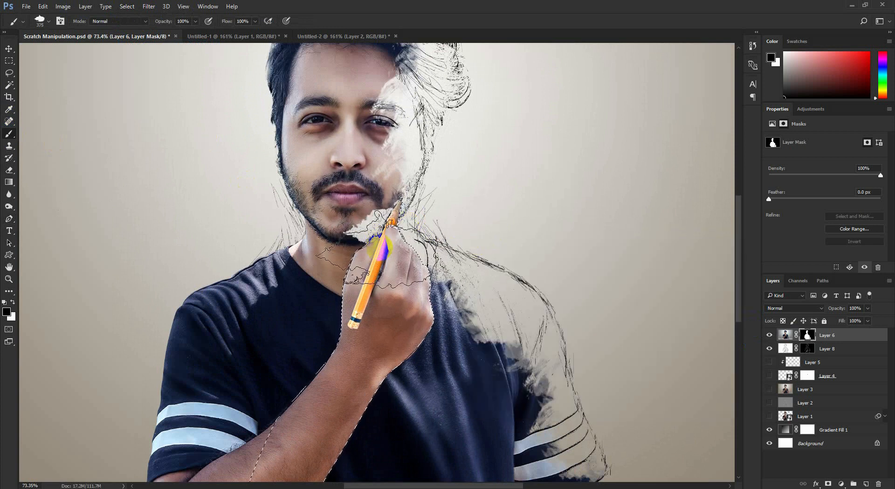
{"action": "scroll", "coordinate": [511, 184], "scroll_direction": "up", "scroll_amount": 2}
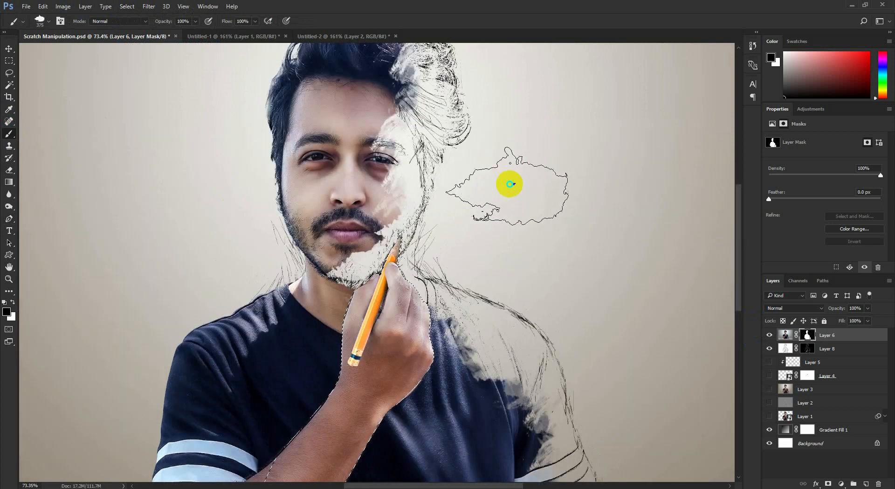
- Rotate the 375 px ink-stain brush tip to a new angle
{"action": "right_click", "coordinate": [510, 184]}
{"action": "left_click_drag", "start_coordinate": [550, 209], "coordinate": [540, 231]}
{"action": "key", "text": "Return"}
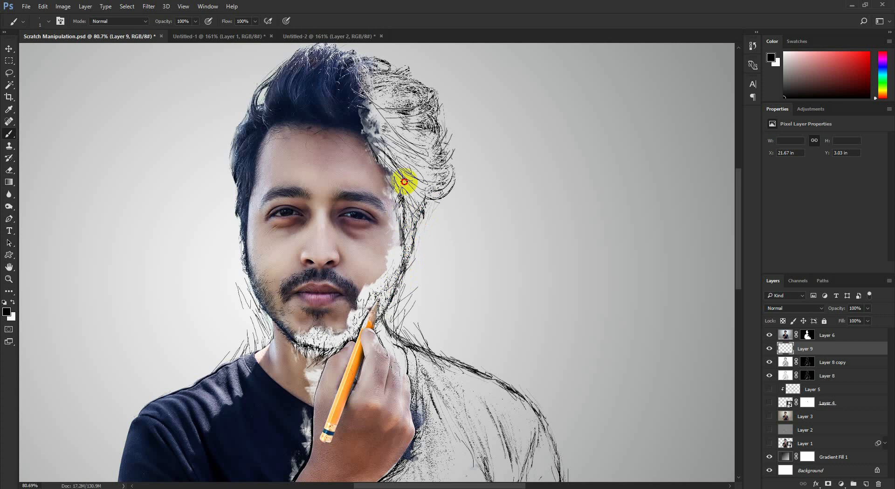
- Scratch thin black strokes into Layer 6's mask along the wrist, temple and hairline to blend the photo into the sketch
{"action": "scroll", "coordinate": [405, 181], "scroll_direction": "down", "scroll_amount": 3}
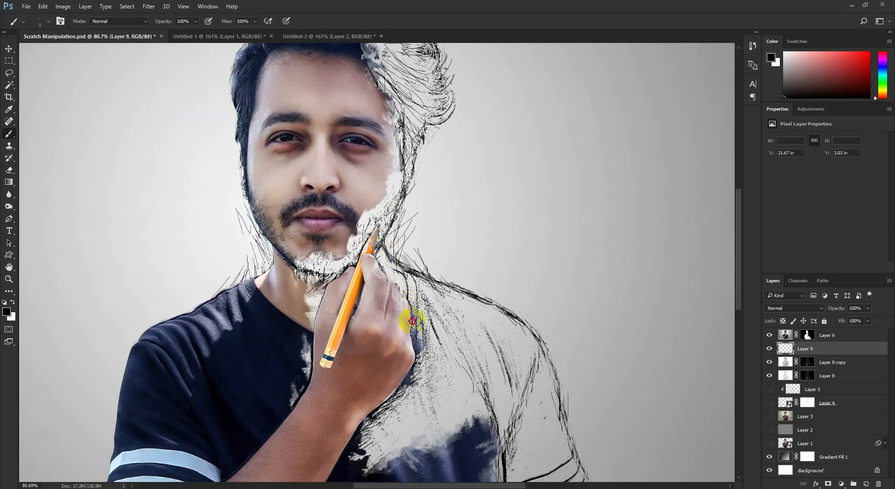
{"action": "scroll", "coordinate": [413, 321], "scroll_direction": "down", "scroll_amount": 2}
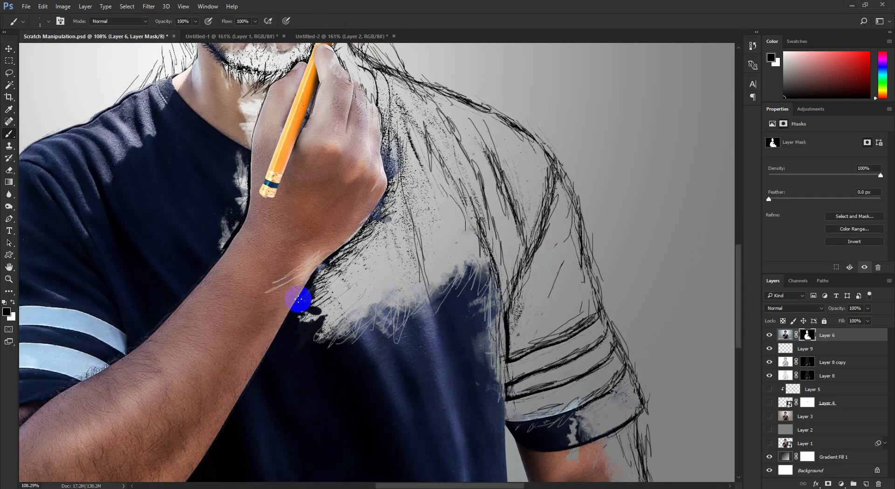
{"action": "left_click_drag", "start_coordinate": [376, 152], "coordinate": [355, 210]}
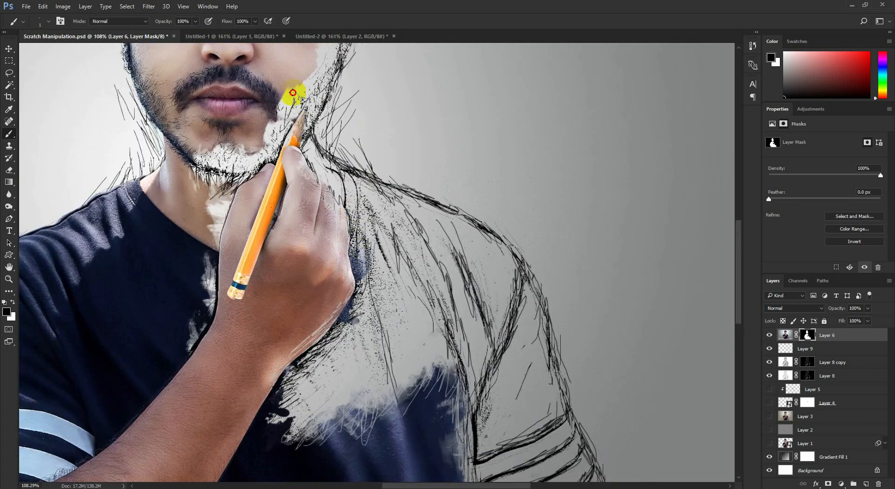
{"action": "left_click_drag", "start_coordinate": [239, 165], "coordinate": [196, 313]}
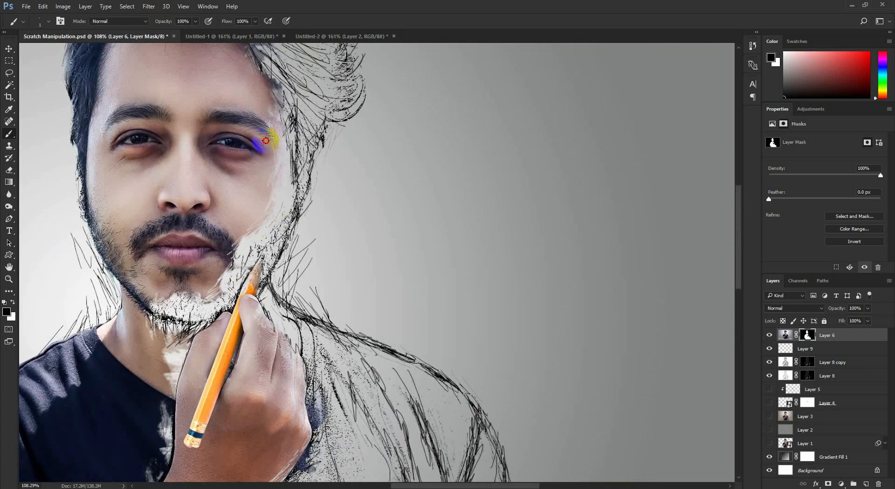
{"action": "left_click_drag", "start_coordinate": [265, 140], "coordinate": [291, 189]}
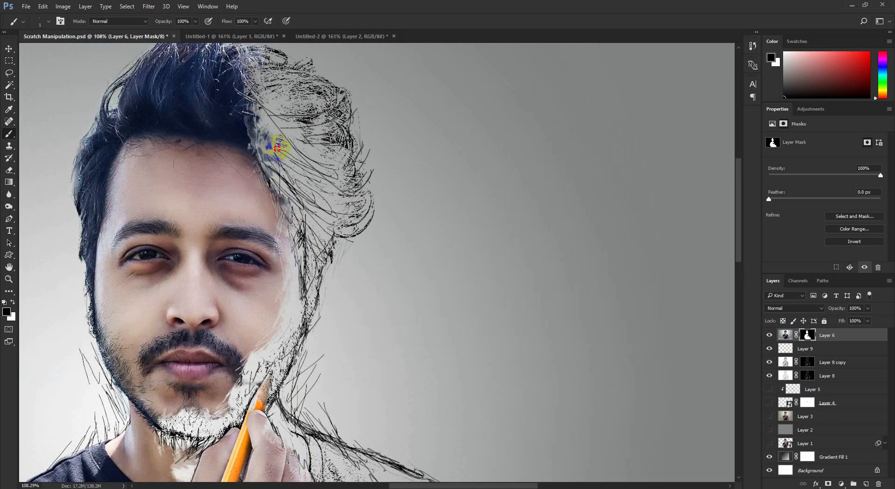
- Add thin black strokes to Layer 6's mask along the shirt's torn edge, the sleeve hem and the lowered arm
{"action": "left_click_drag", "start_coordinate": [282, 385], "coordinate": [297, 281]}
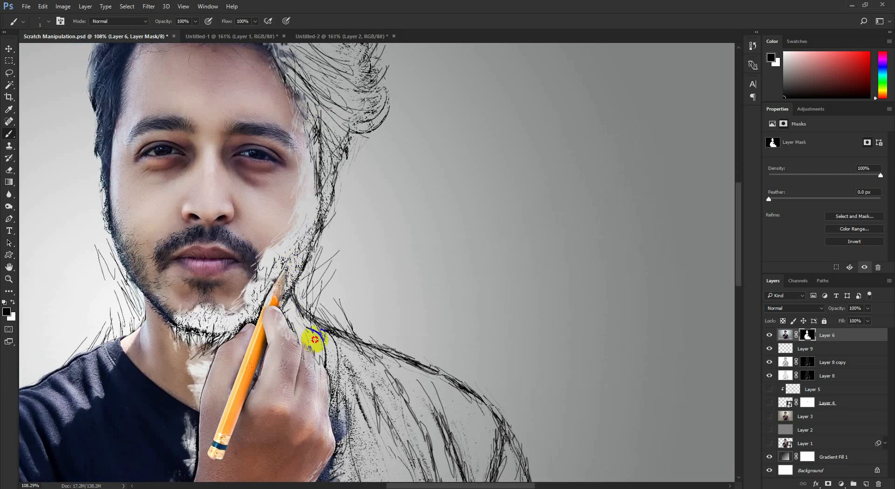
{"action": "left_click_drag", "start_coordinate": [316, 340], "coordinate": [330, 264]}
{"action": "left_click_drag", "start_coordinate": [335, 311], "coordinate": [354, 244]}
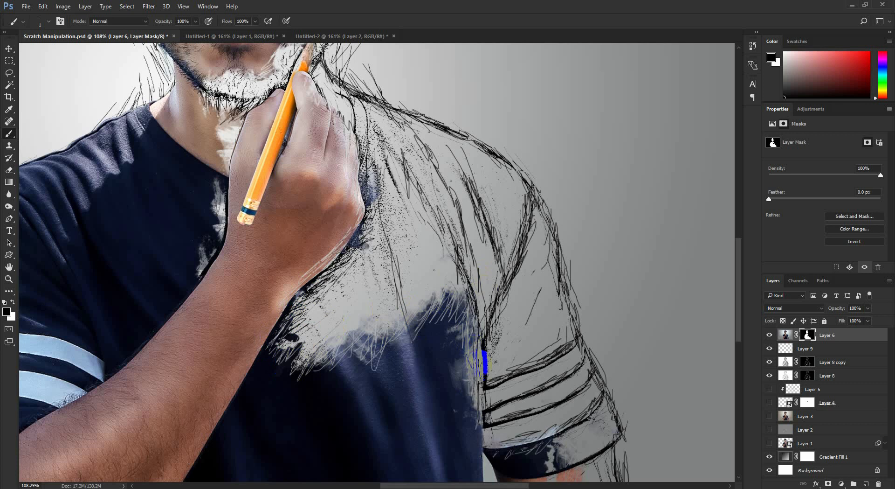
{"action": "left_click_drag", "start_coordinate": [479, 372], "coordinate": [482, 169]}
{"action": "left_click_drag", "start_coordinate": [475, 282], "coordinate": [497, 236]}
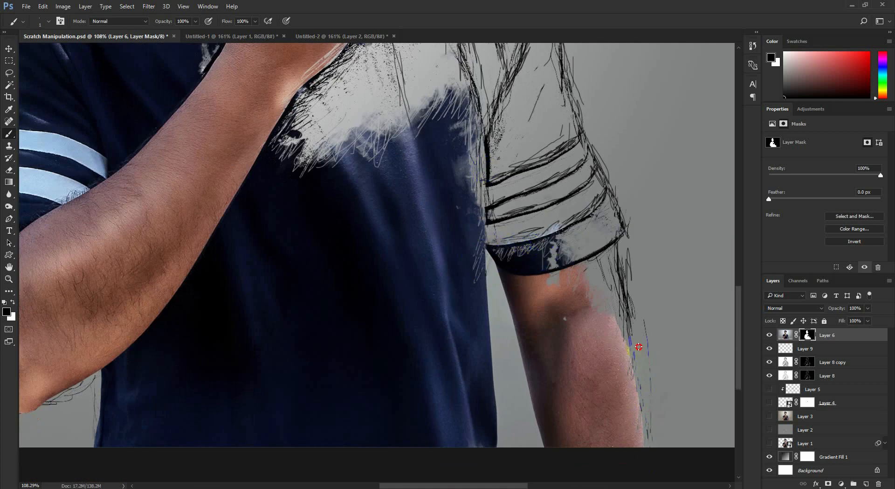
{"action": "scroll", "coordinate": [639, 346], "scroll_direction": "down", "scroll_amount": 7}
{"action": "scroll", "coordinate": [499, 298], "scroll_direction": "up", "scroll_amount": 1}
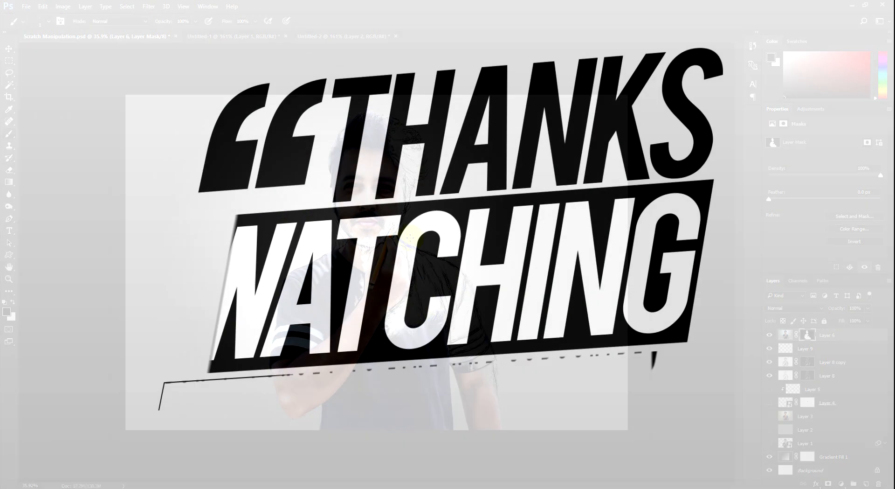